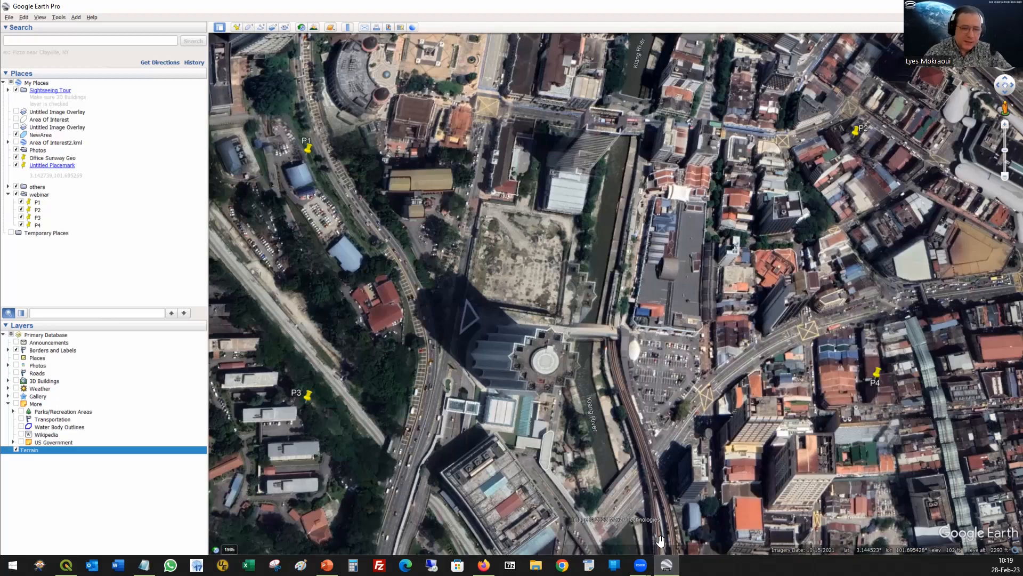
Step: Switch to QGIS and copy the WGS 84 (EPSG:4326) coordinate of the round pond north of Jalan Raja Chulan
mouse_move(666, 565)
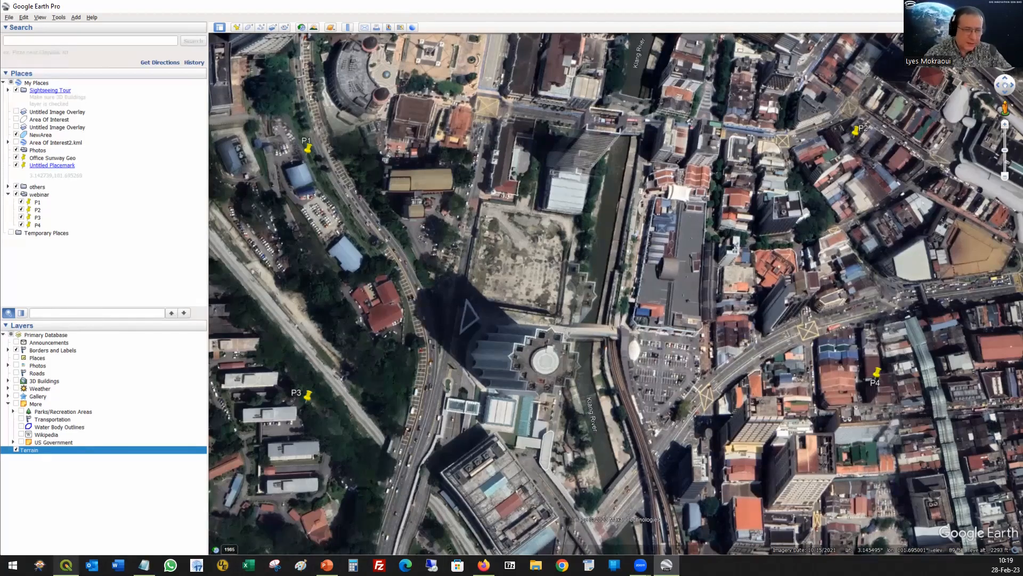
left_click(65, 565)
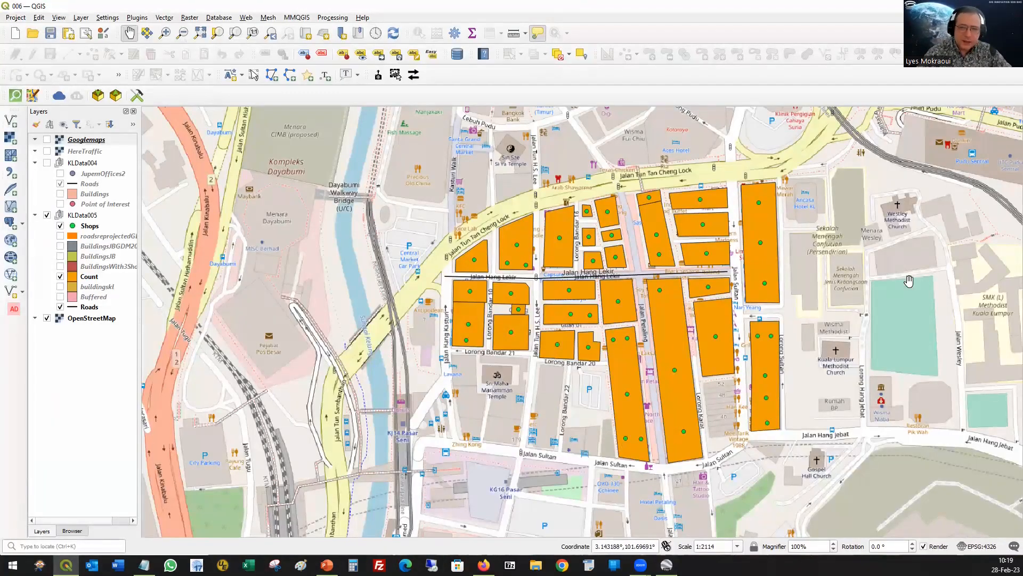
left_click_drag(944, 162, 393, 492)
left_click_drag(758, 268, 483, 573)
left_click_drag(602, 116, 451, 289)
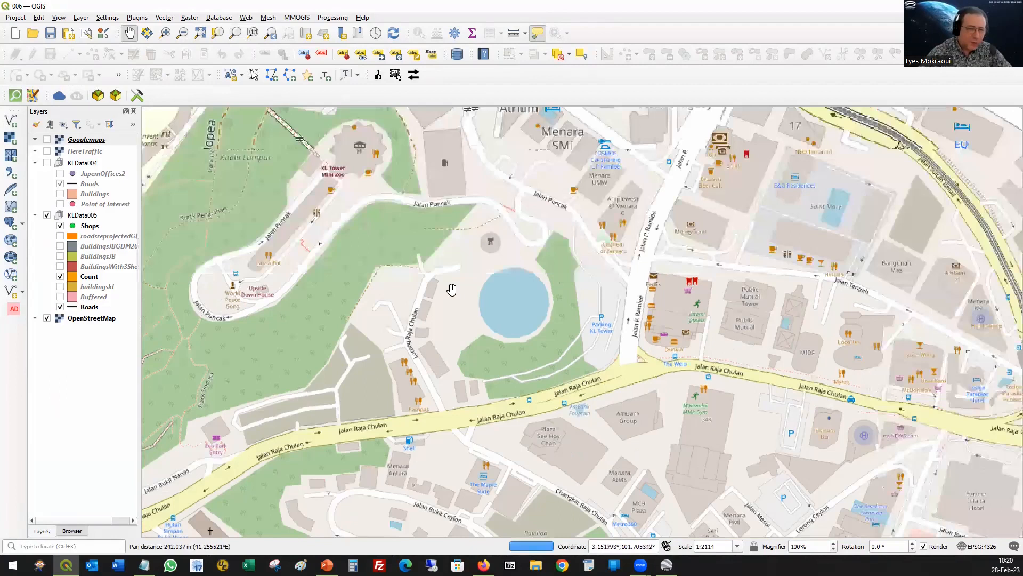
right_click(510, 303)
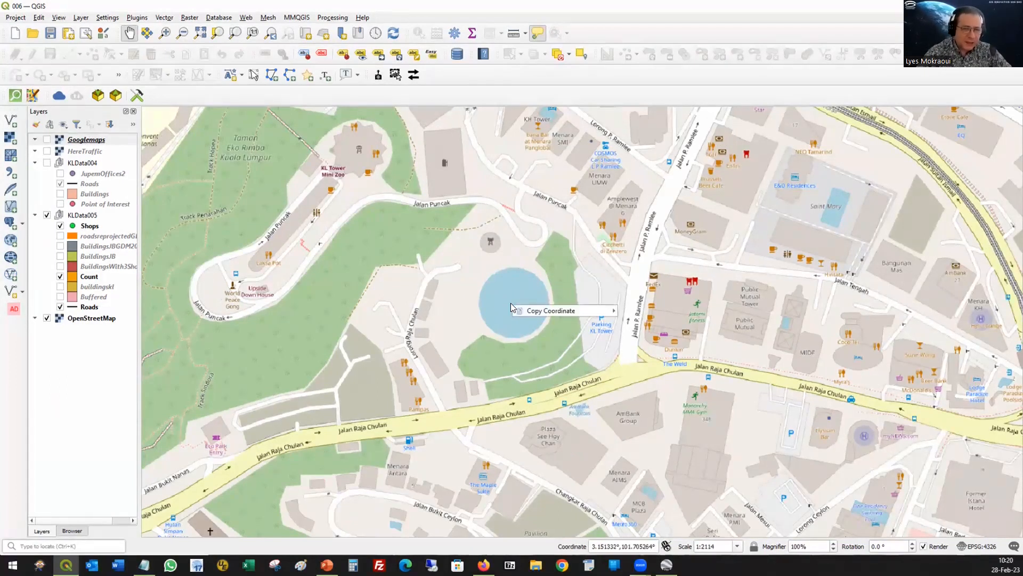
mouse_move(563, 311)
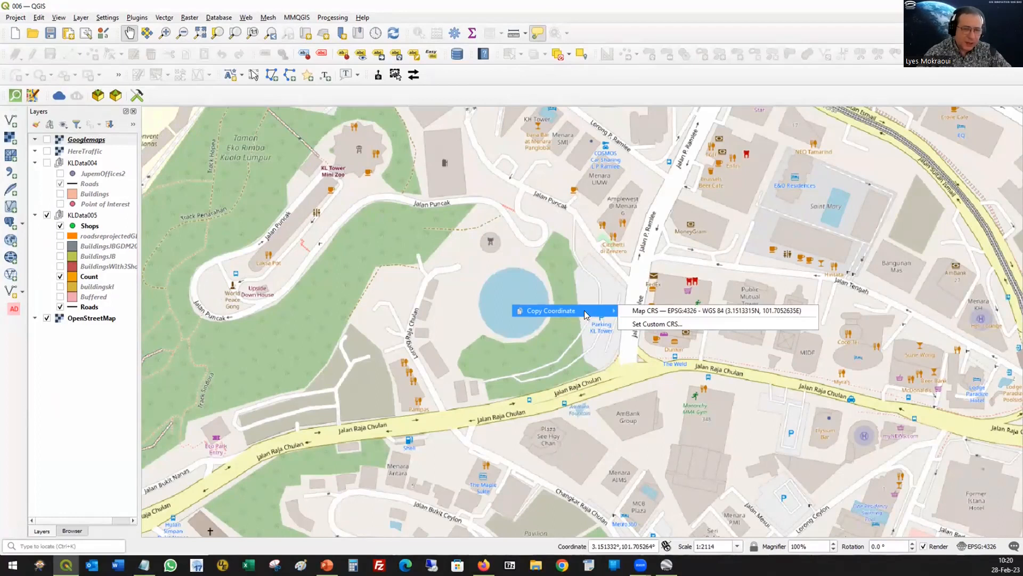
left_click(709, 314)
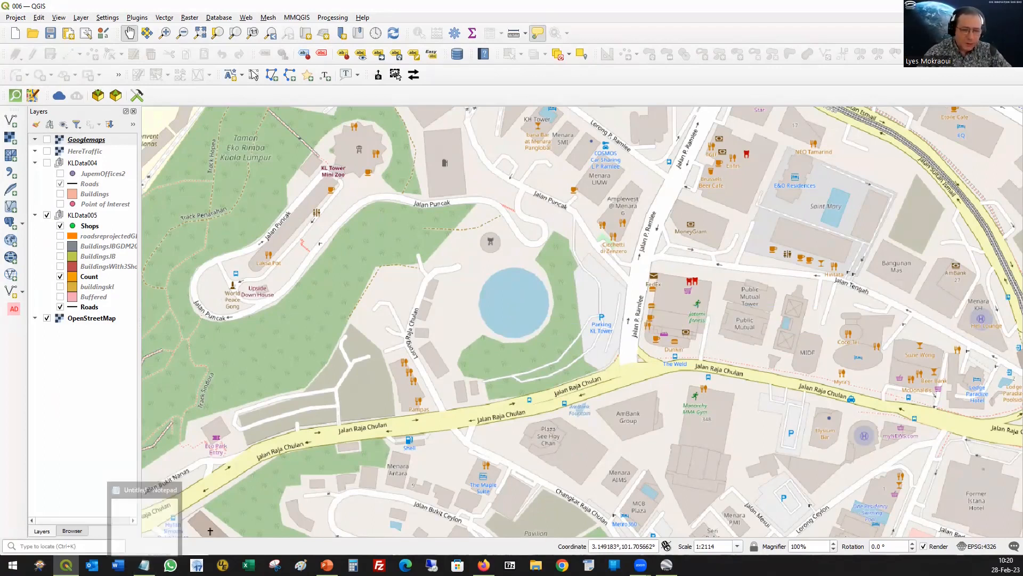
Step: Switch to Google Earth Pro and start a new placemark with the copied coordinates 3.1513315,101.7052635 as its description
left_click(666, 565)
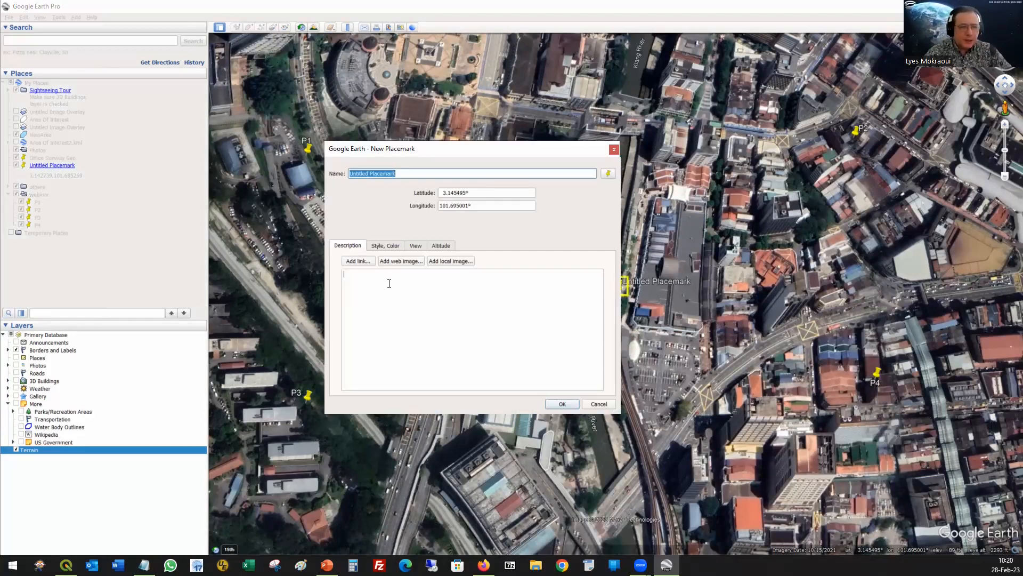
left_click_drag(474, 157, 354, 152)
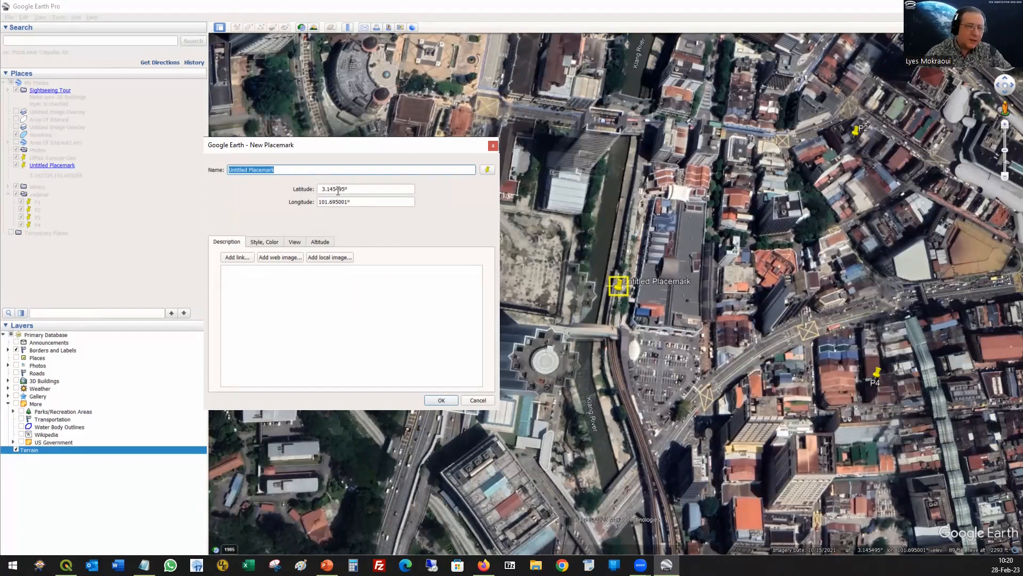
left_click(251, 281)
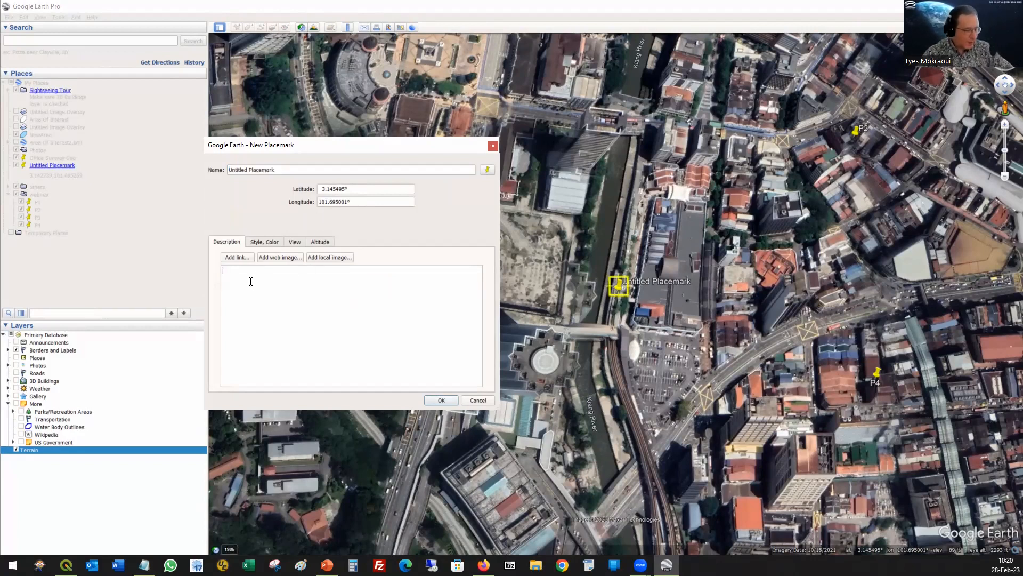
type("3.1513315,101.7052635")
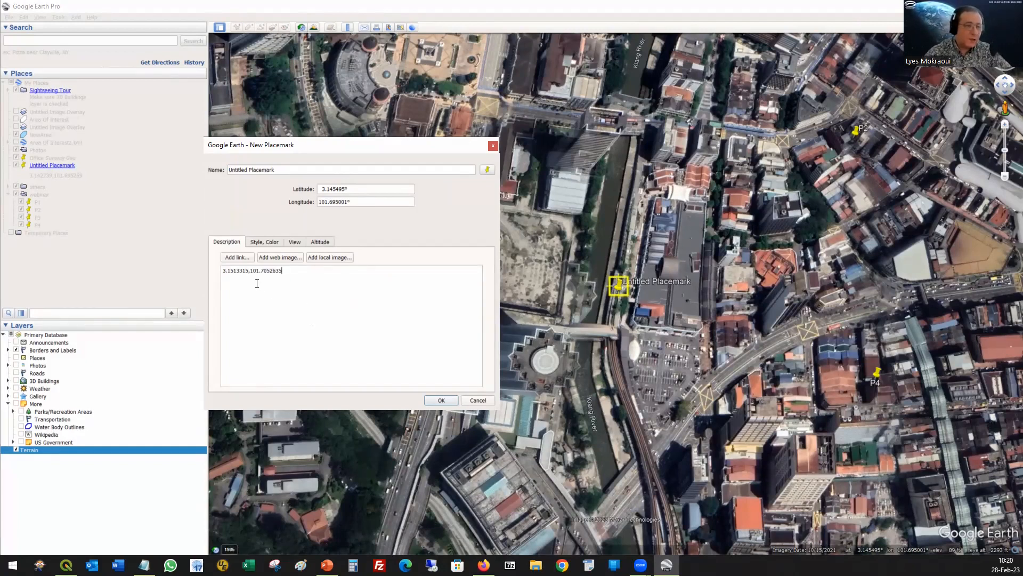
Step: Set the new placemark's longitude to 101.7052635 and its latitude to 3.1513315, reusing the values in the description
left_click_drag(250, 270, 283, 271)
key("ctrl+c")
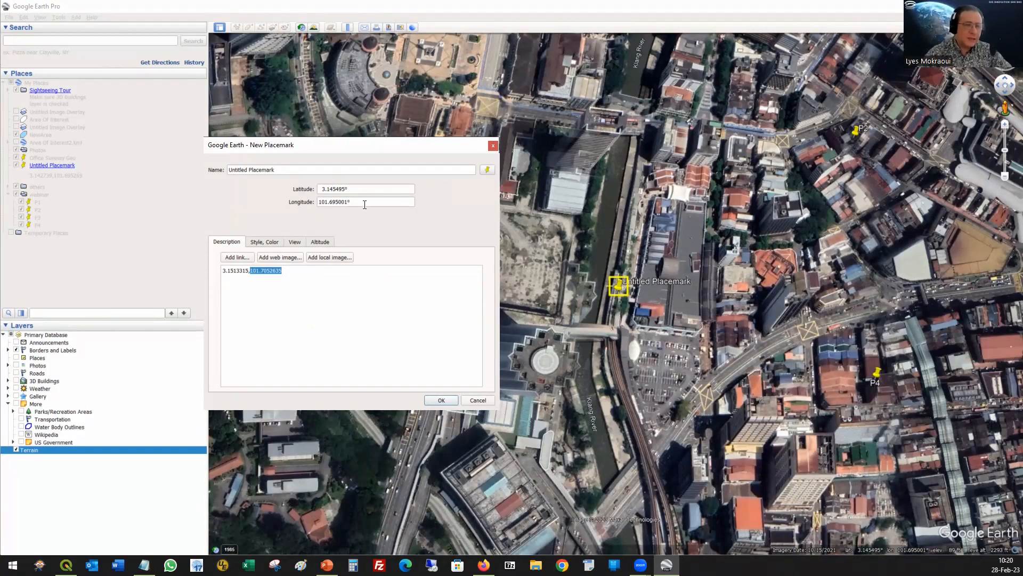
left_click_drag(351, 202, 295, 208)
key("ctrl+v")
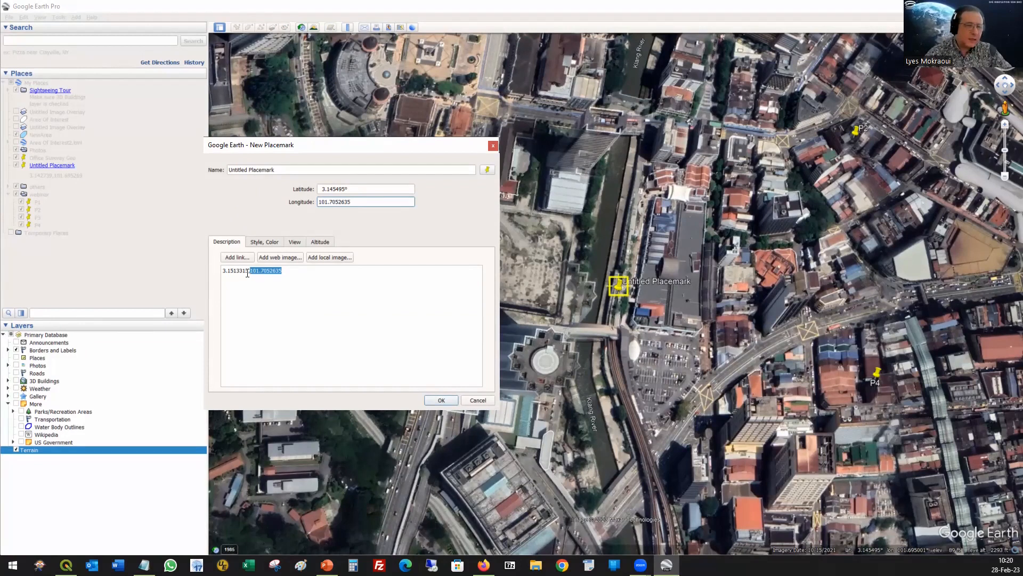
left_click_drag(248, 272, 178, 271)
key("ctrl+c")
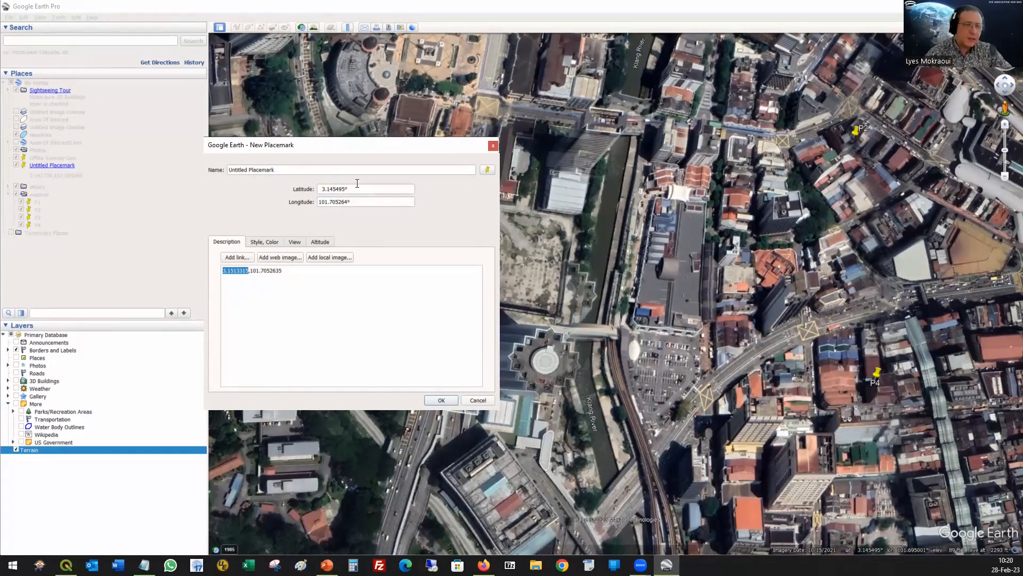
left_click_drag(356, 190, 294, 229)
key("ctrl+v")
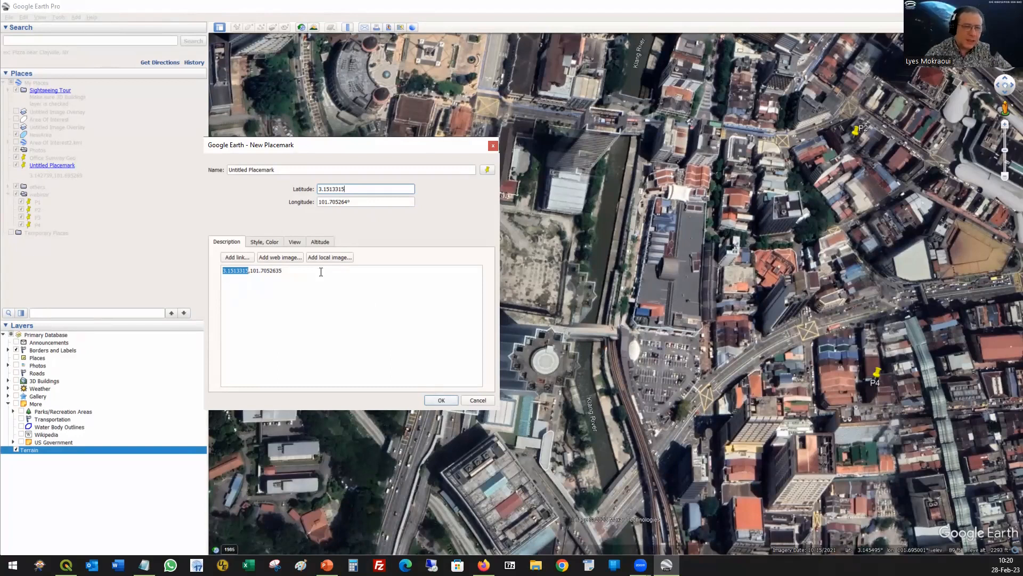
Step: Name the new placemark Pond and save it
left_click_drag(271, 169, 178, 168)
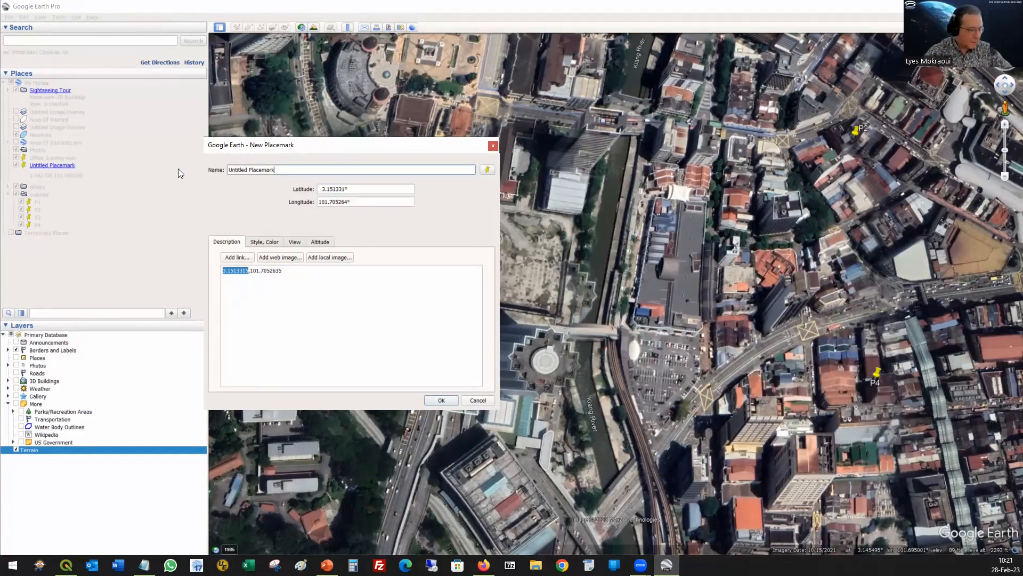
type("Pond")
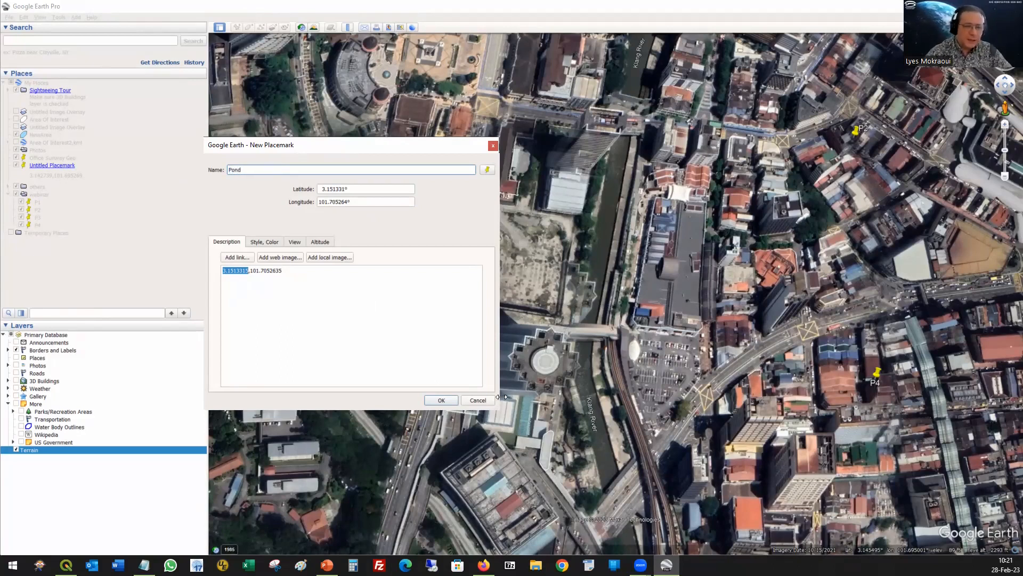
left_click(440, 400)
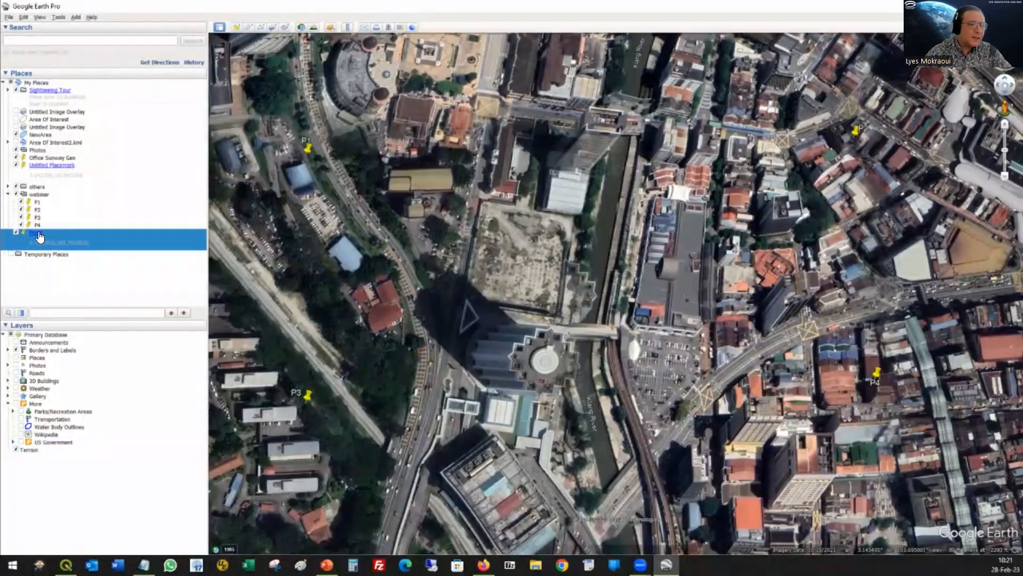
Step: Fly to the Pond placemark, dismiss its information balloon, and examine the location and its surroundings from different angles
right_click(33, 235)
left_click(28, 230)
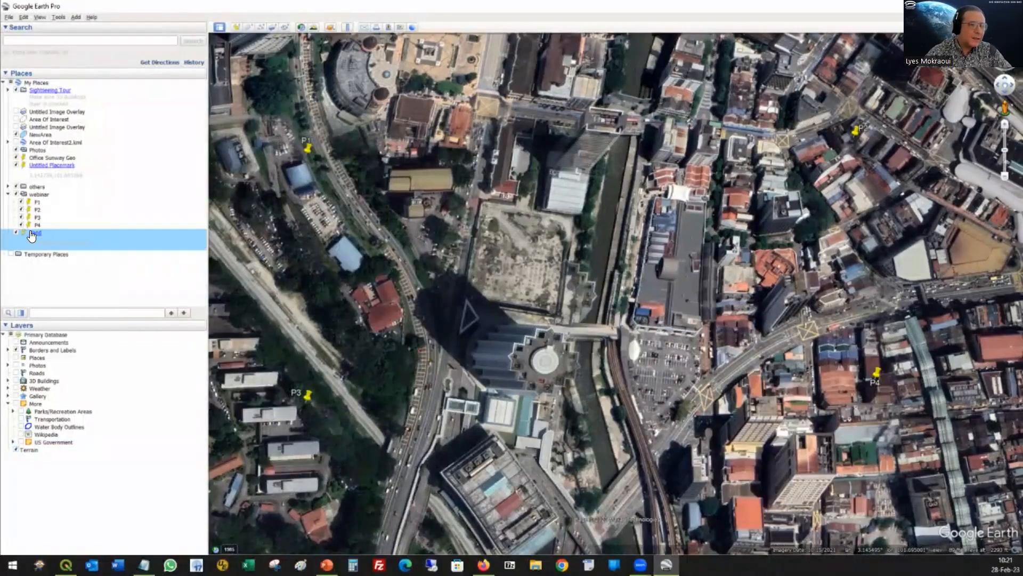
left_click(36, 237)
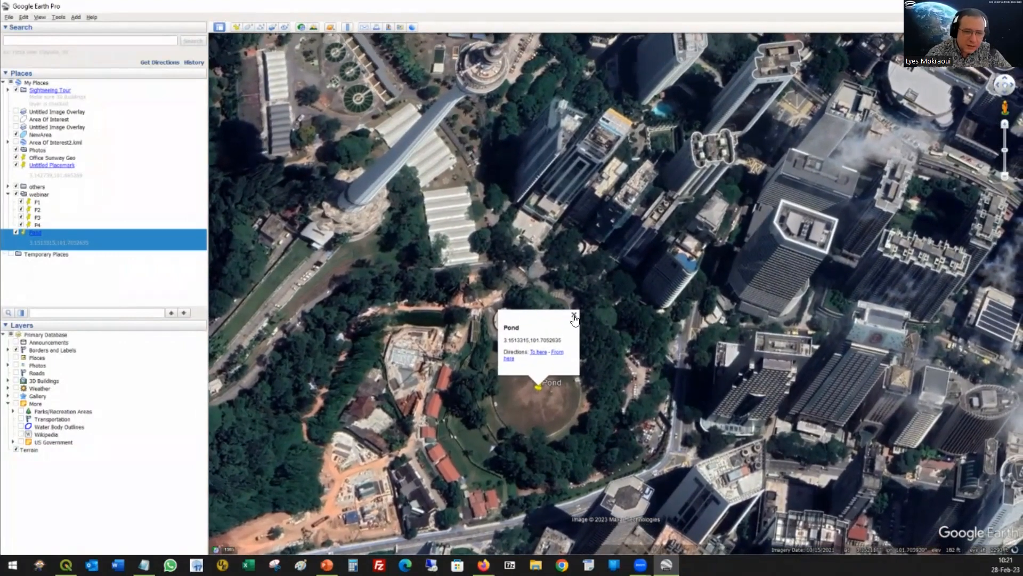
left_click(574, 316)
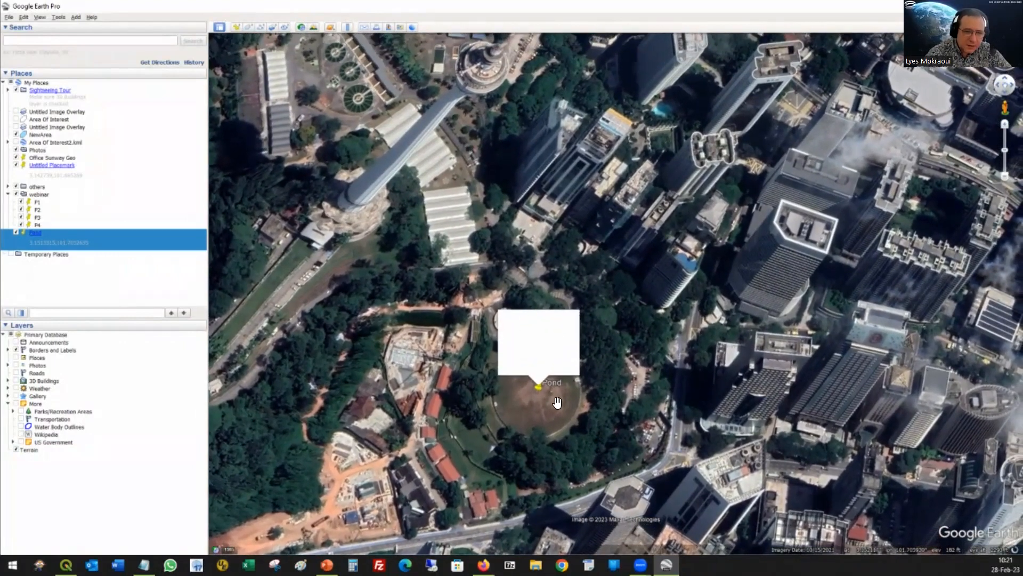
scroll(549, 373, "up", 3)
left_click_drag(543, 365, 612, 389)
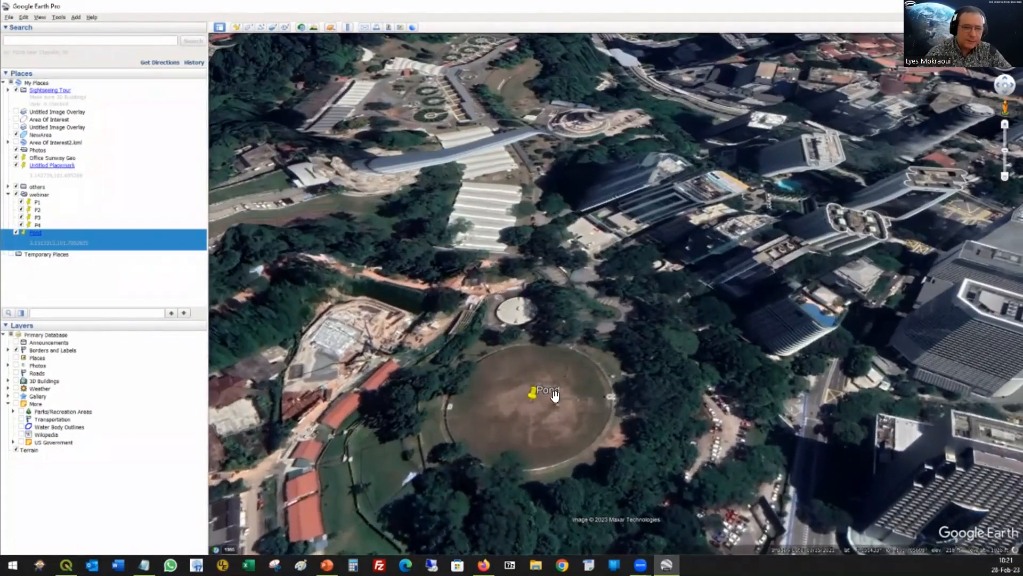
scroll(533, 430, "down", 2)
scroll(559, 469, "down", 2)
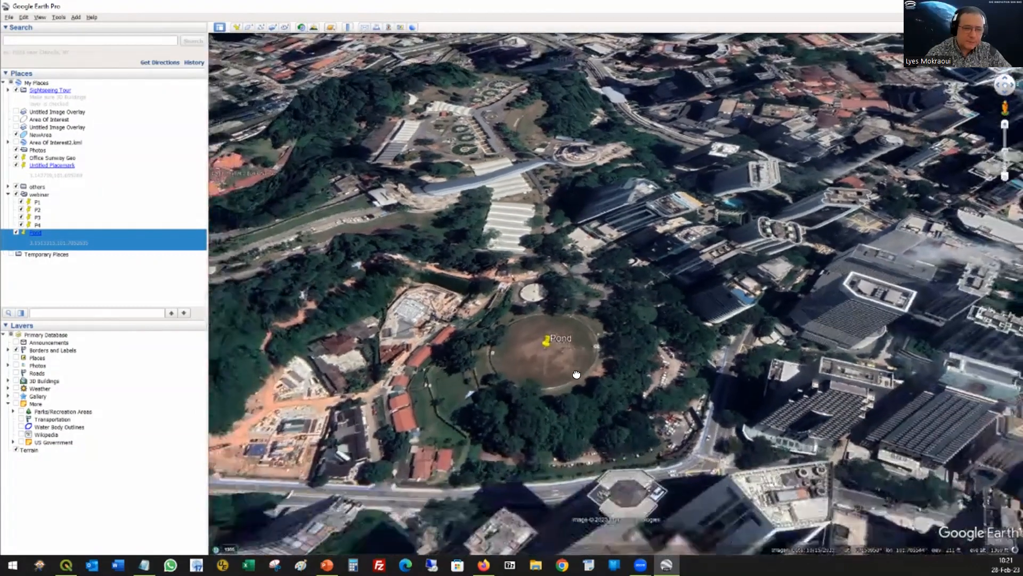
left_click_drag(555, 341, 552, 373)
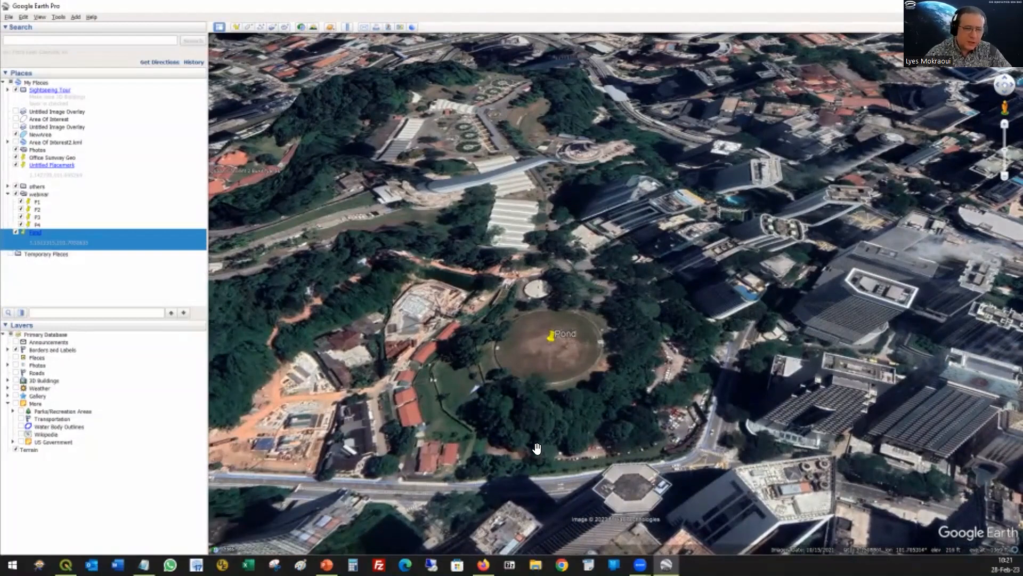
double_click(74, 242)
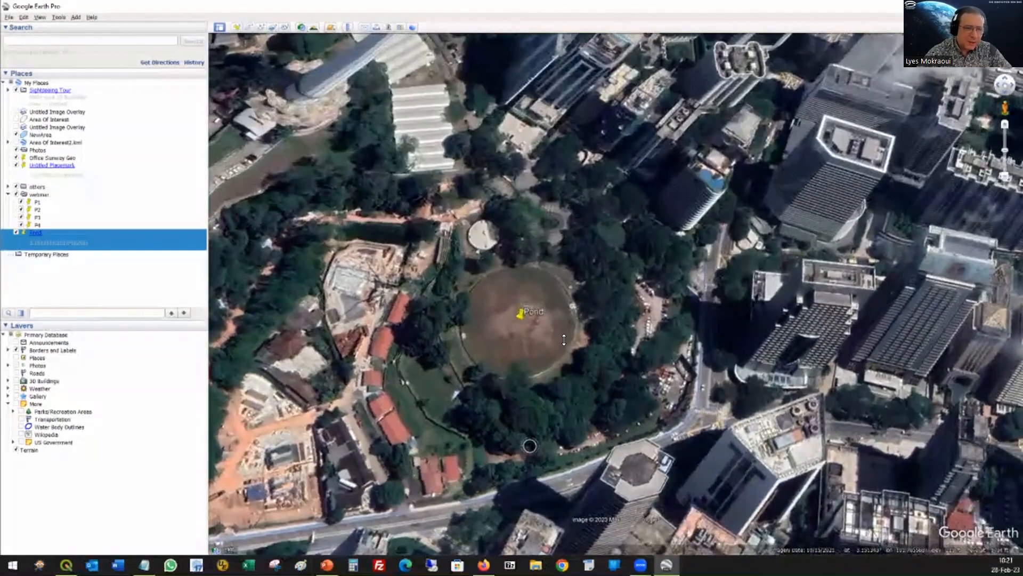
Step: Delete the Pond placemark from My Places
right_click(33, 232)
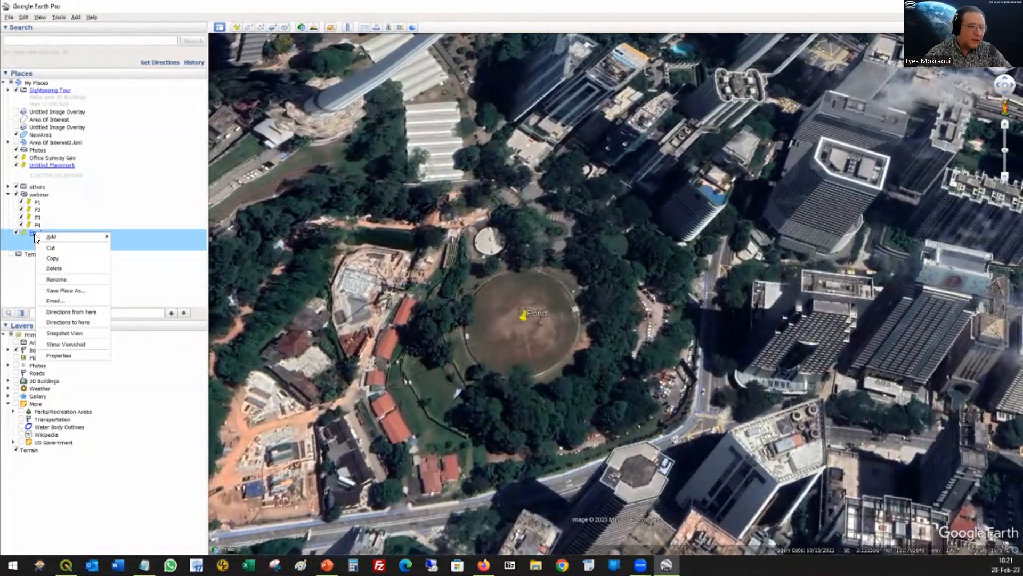
left_click(62, 269)
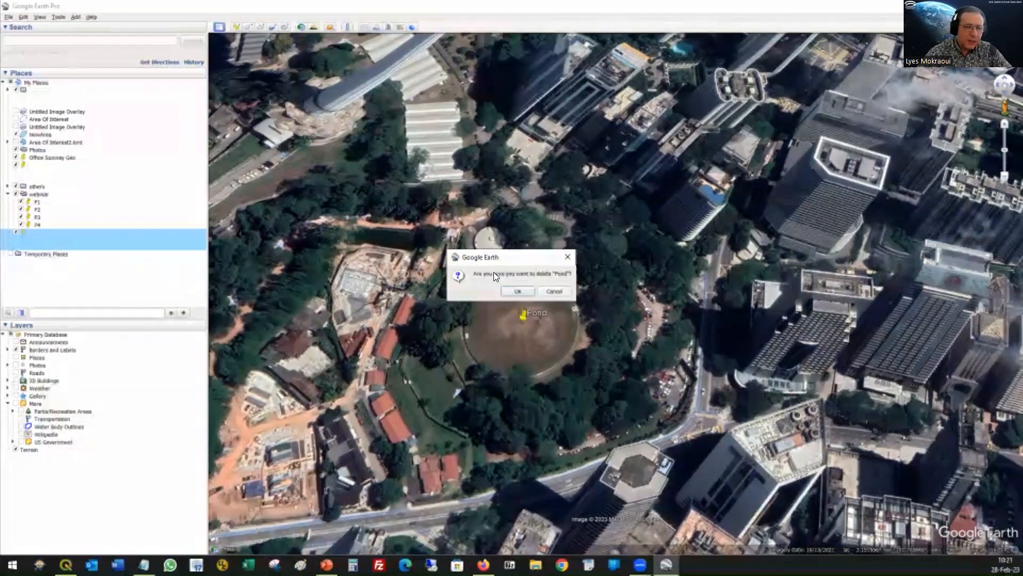
left_click(516, 291)
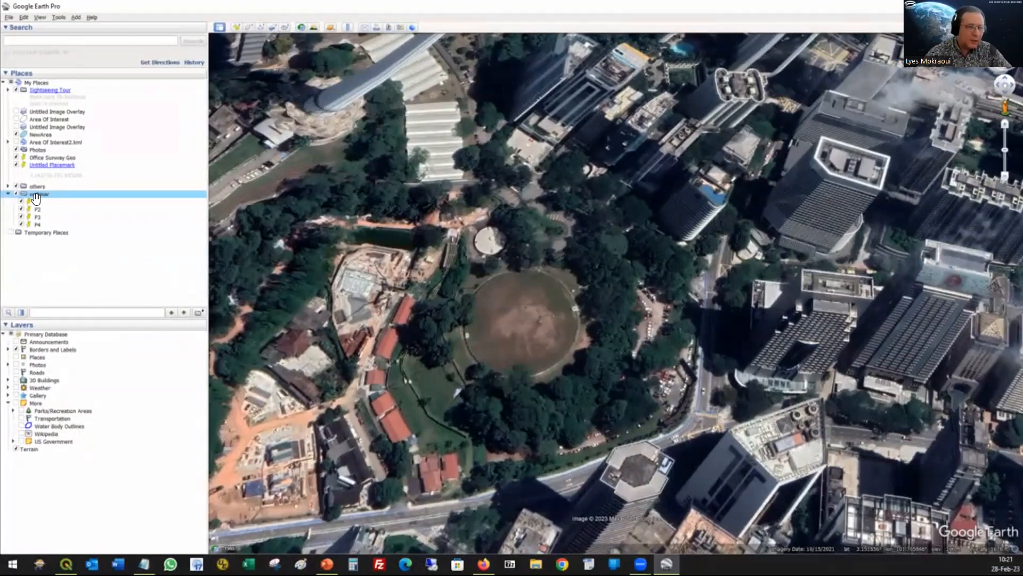
Step: Fly to placemark P1 in the webinar folder and examine the area between placemarks P1, P2, P3 and P4
double_click(35, 200)
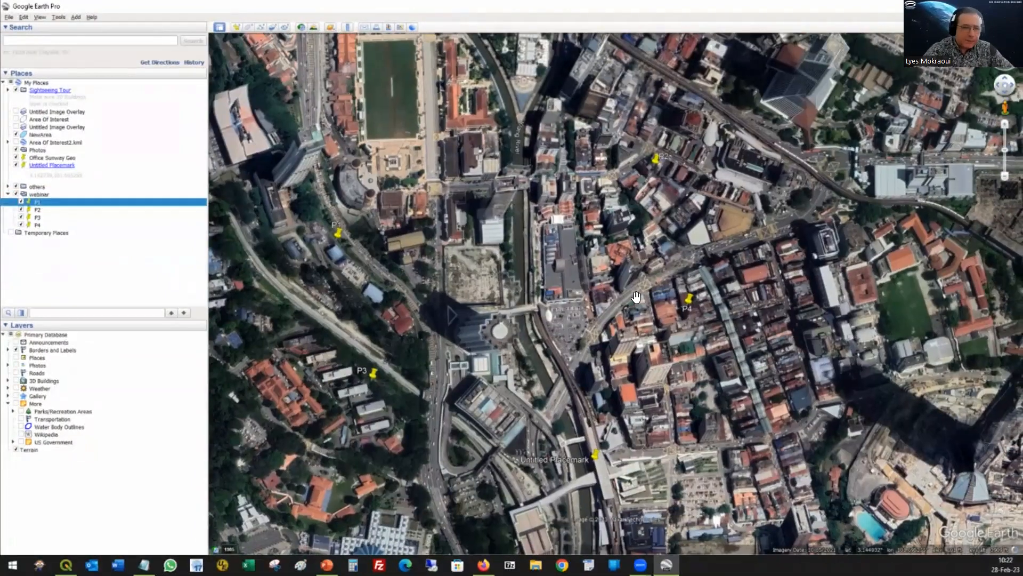
left_click_drag(586, 278, 556, 166)
scroll(556, 166, "up", 3)
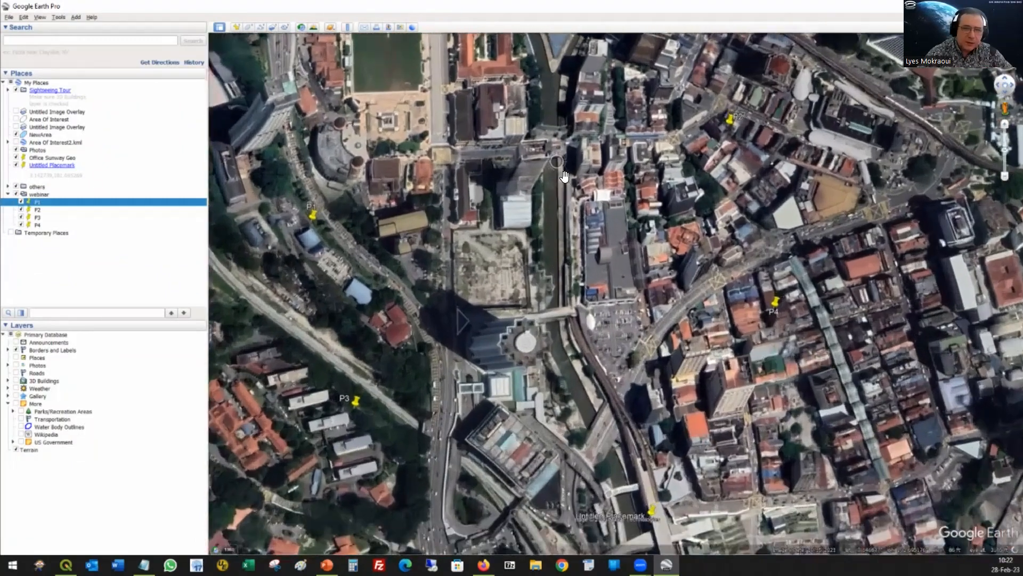
left_click_drag(602, 192, 626, 192)
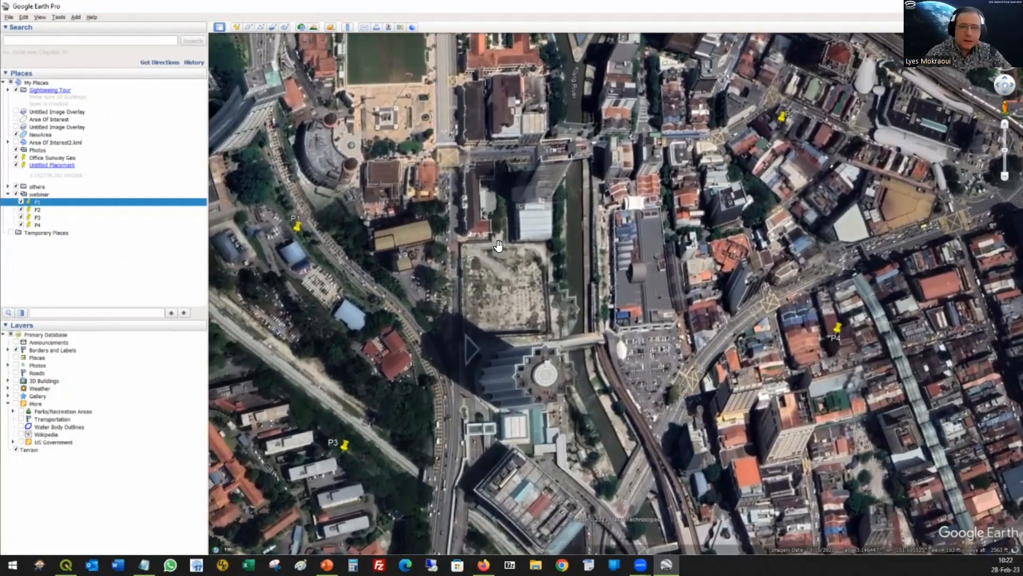
scroll(598, 223, "up", 1)
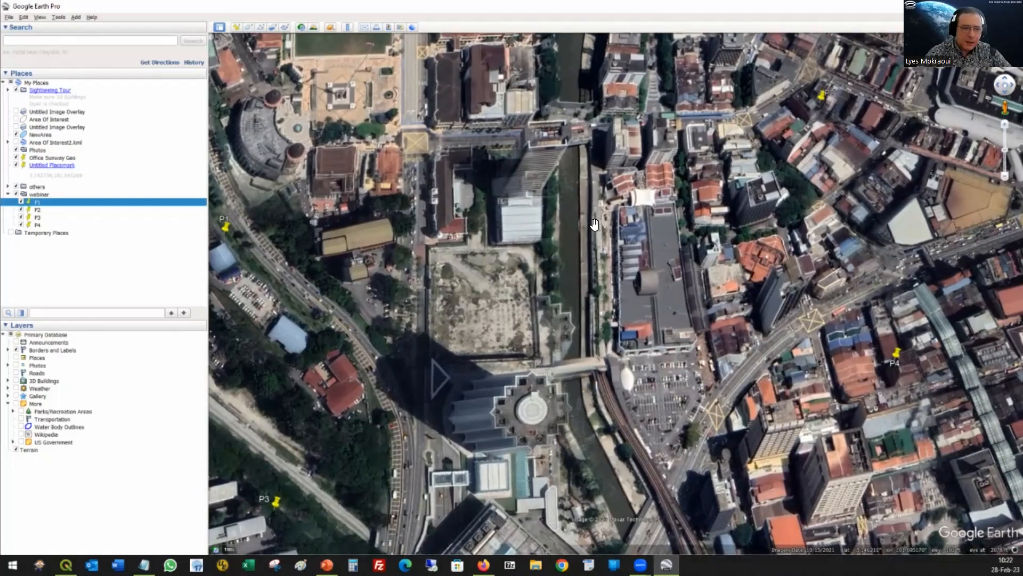
scroll(598, 222, "down", 1)
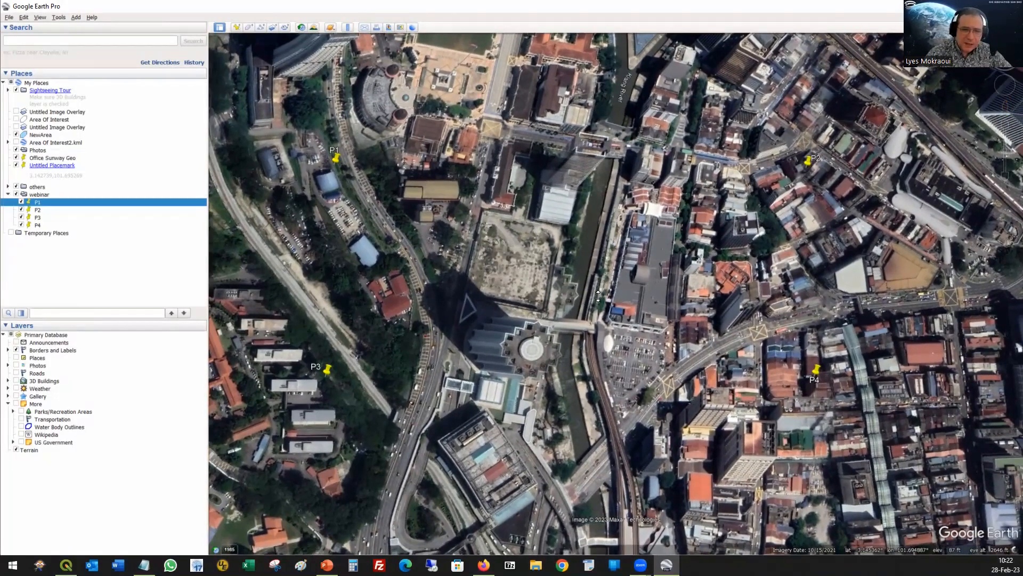
left_click_drag(590, 363, 599, 313)
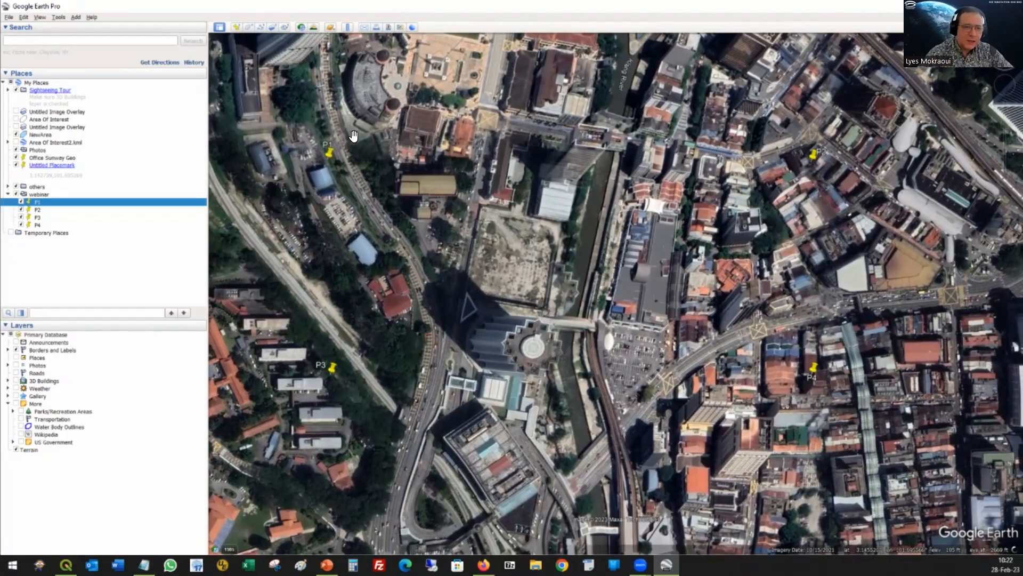
scroll(358, 113, "up", 2)
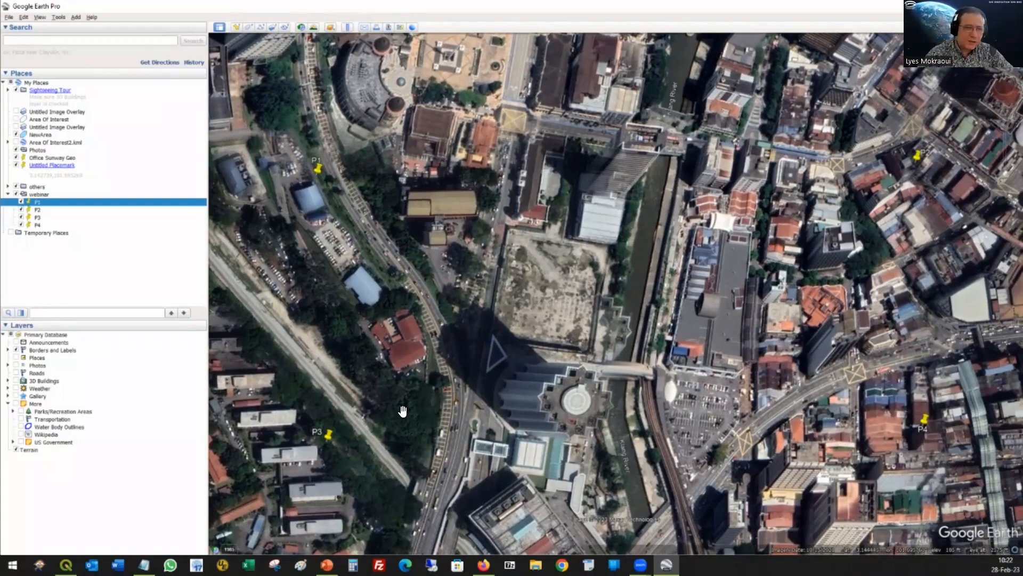
Step: Check the latitude and longitude of placemark P1 in its properties, and leave without changing anything
right_click(318, 168)
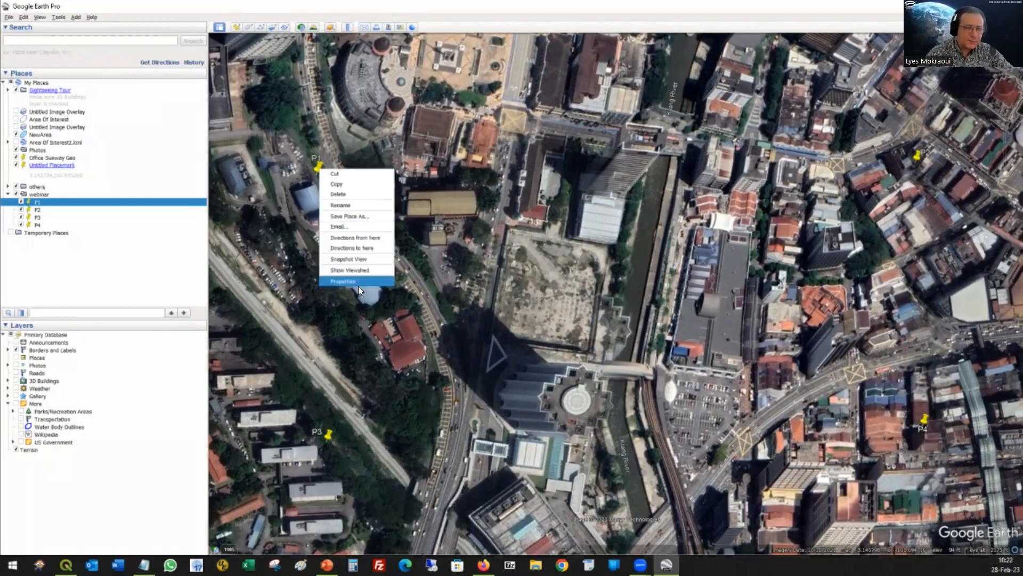
key("Return")
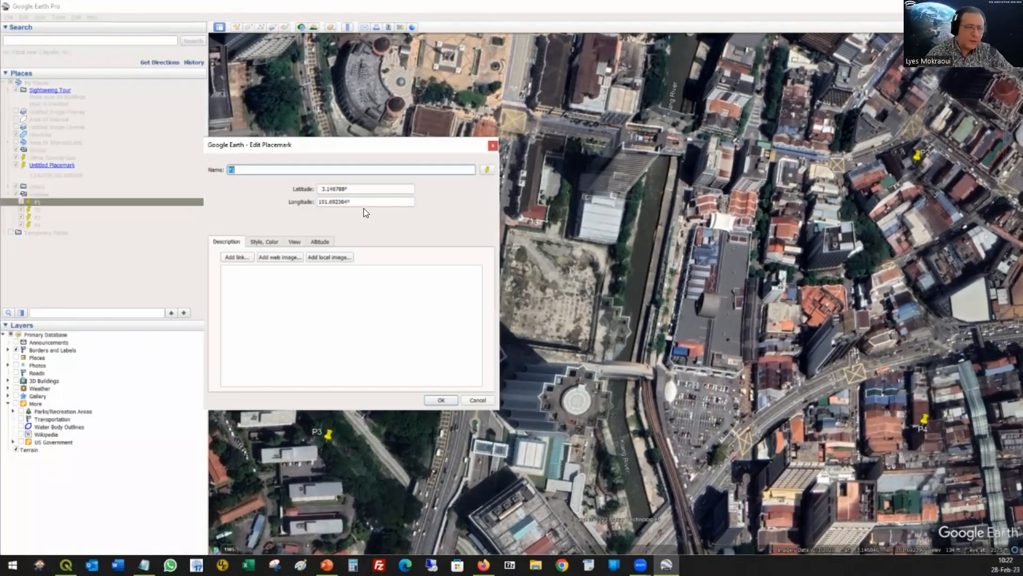
left_click(338, 189)
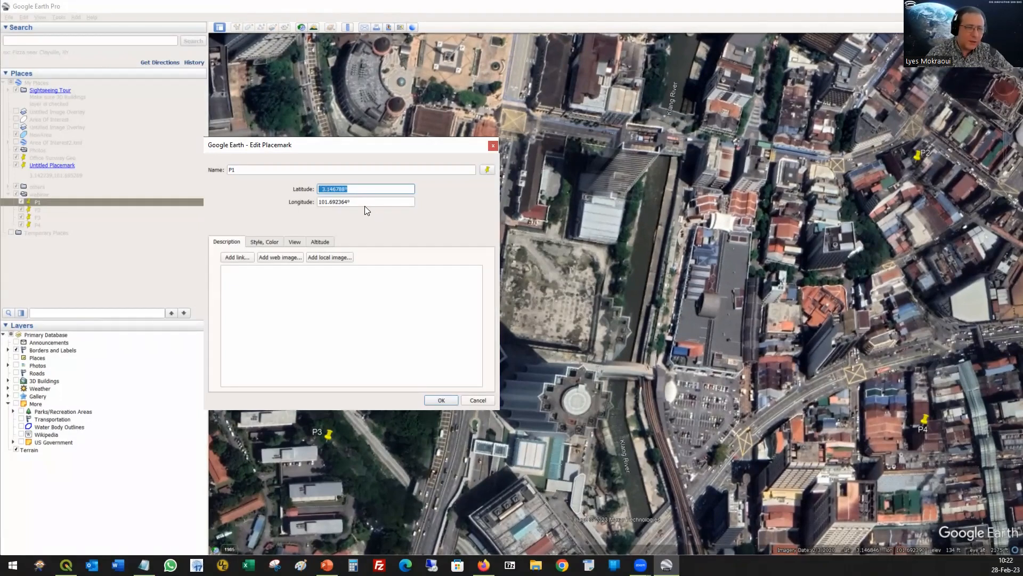
key("Tab")
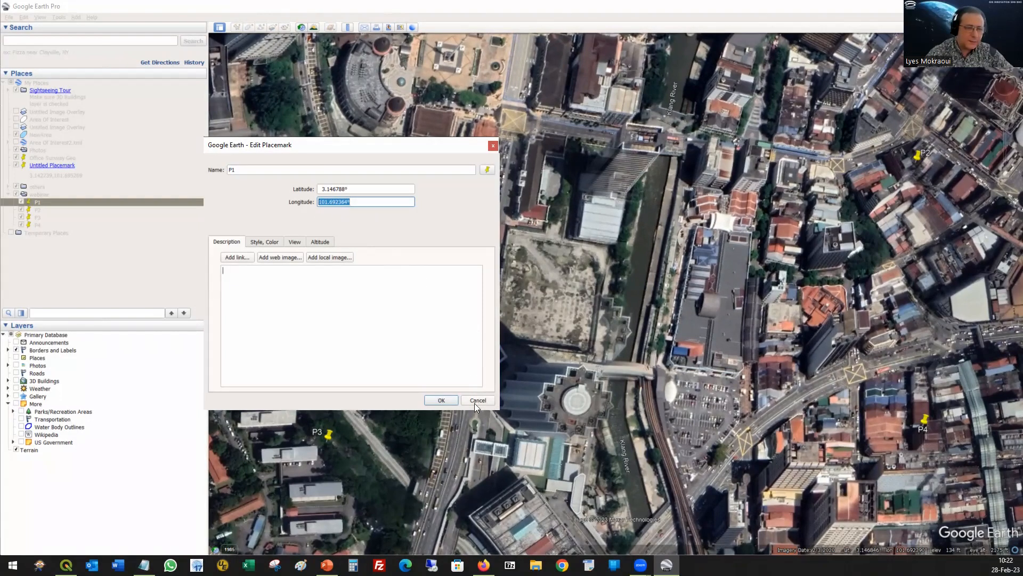
left_click(477, 400)
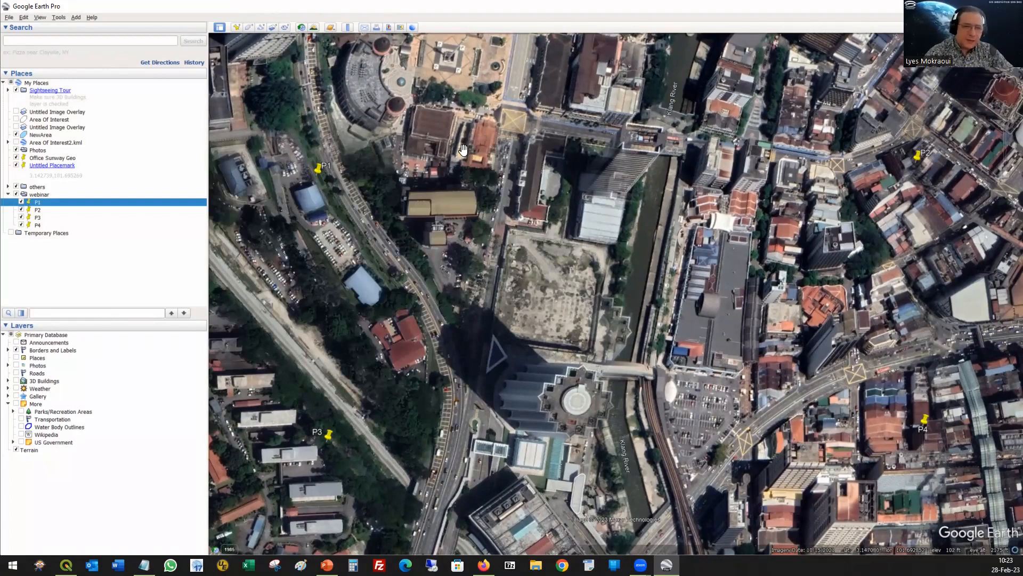
Step: Start saving an image of the area around placemarks P1–P4, and cancel the file dialog to reach the map image settings
scroll(525, 150, "up", 1)
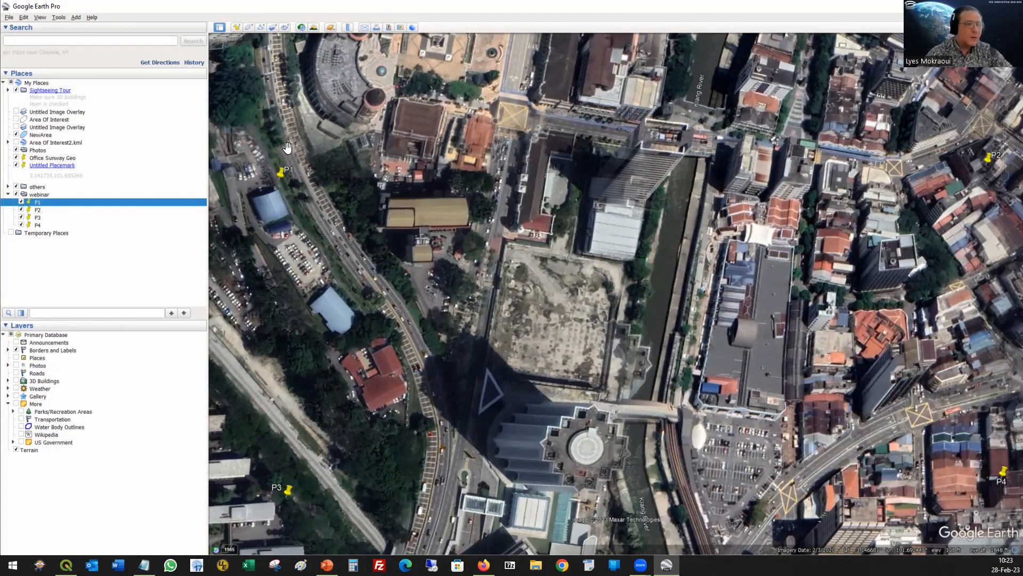
left_click(8, 17)
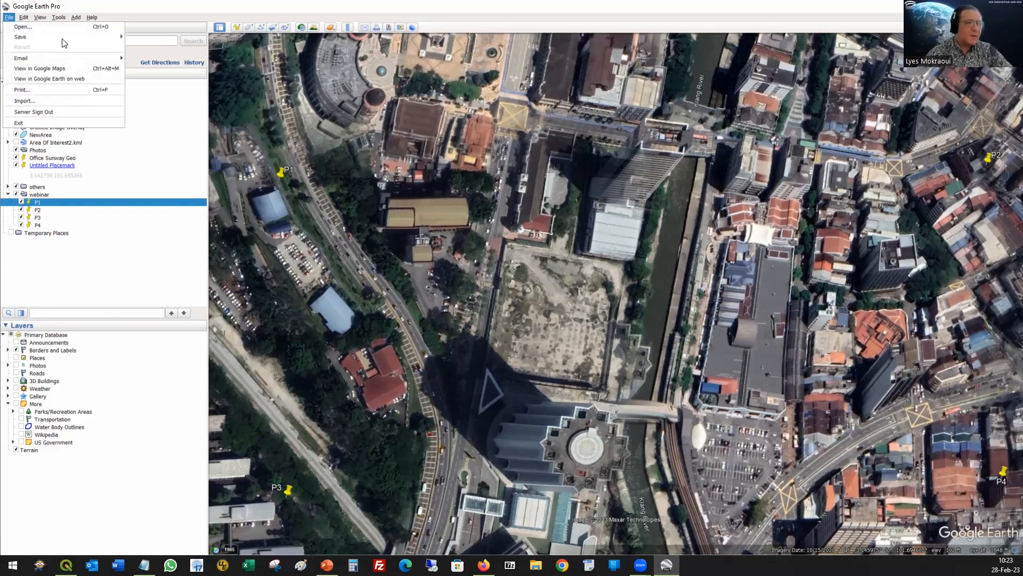
mouse_move(62, 39)
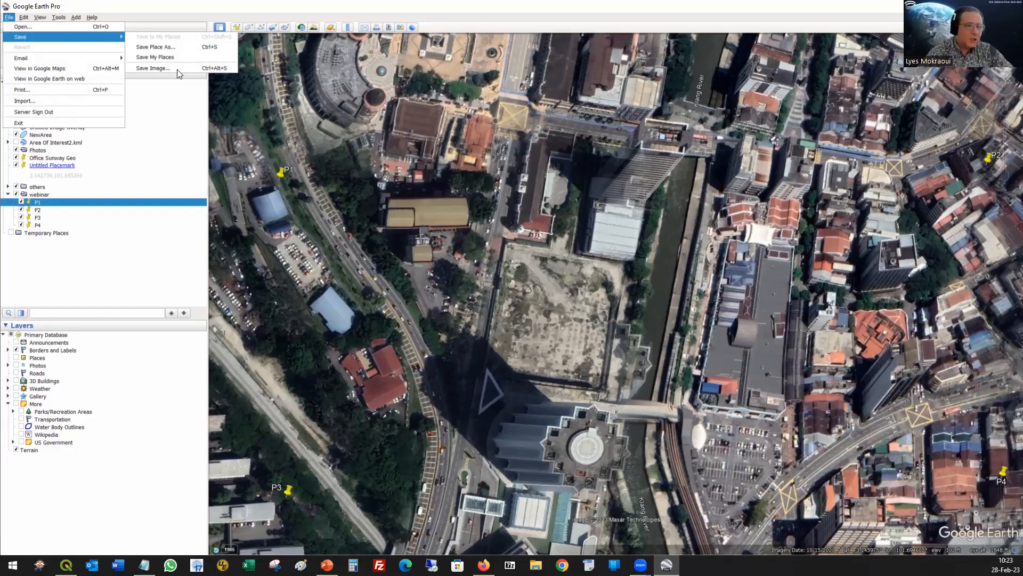
left_click(389, 170)
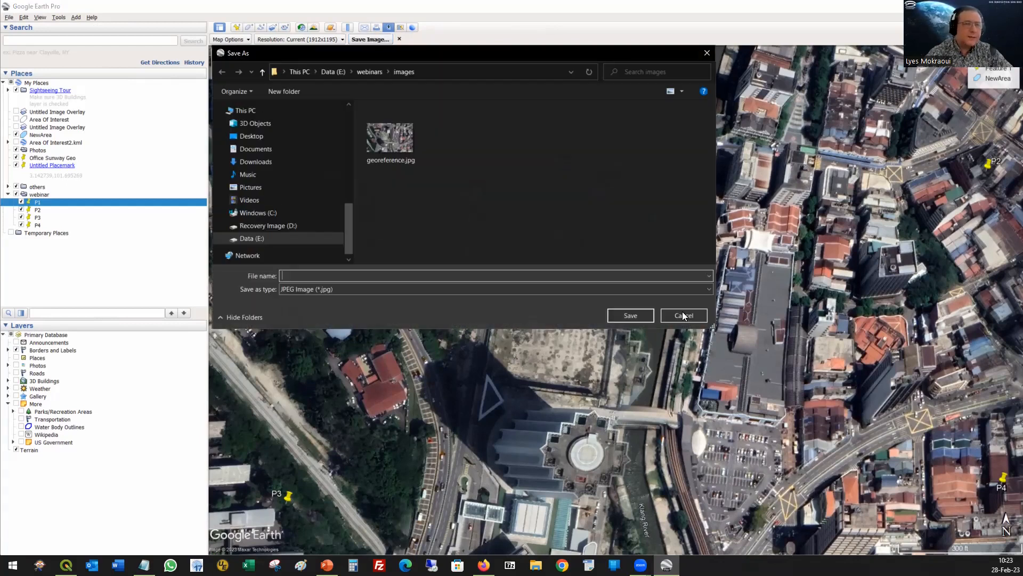
key("Escape")
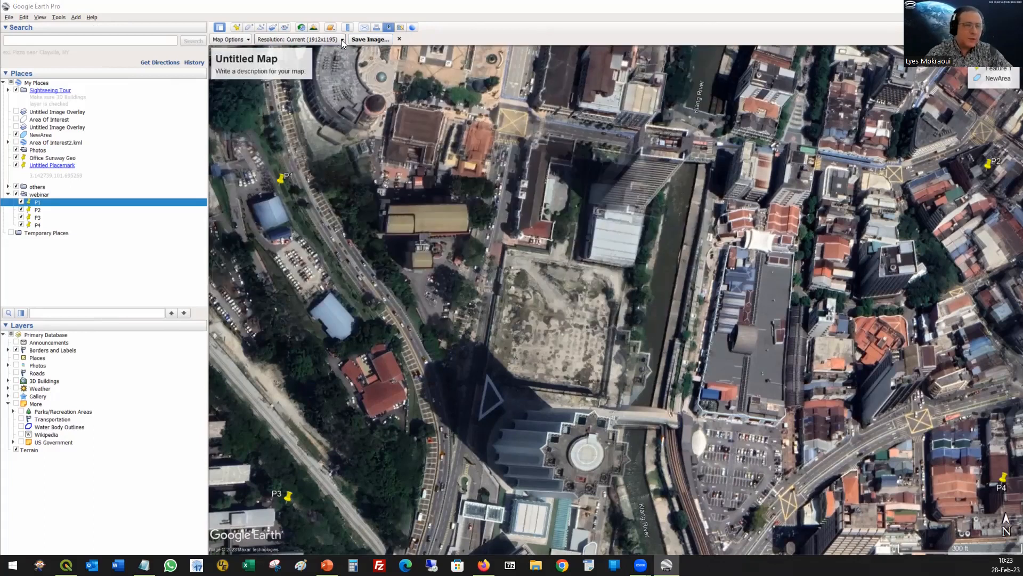
Step: Review the image resolution choices and hide the title and description, legend, scale and compass from the map image
left_click(343, 41)
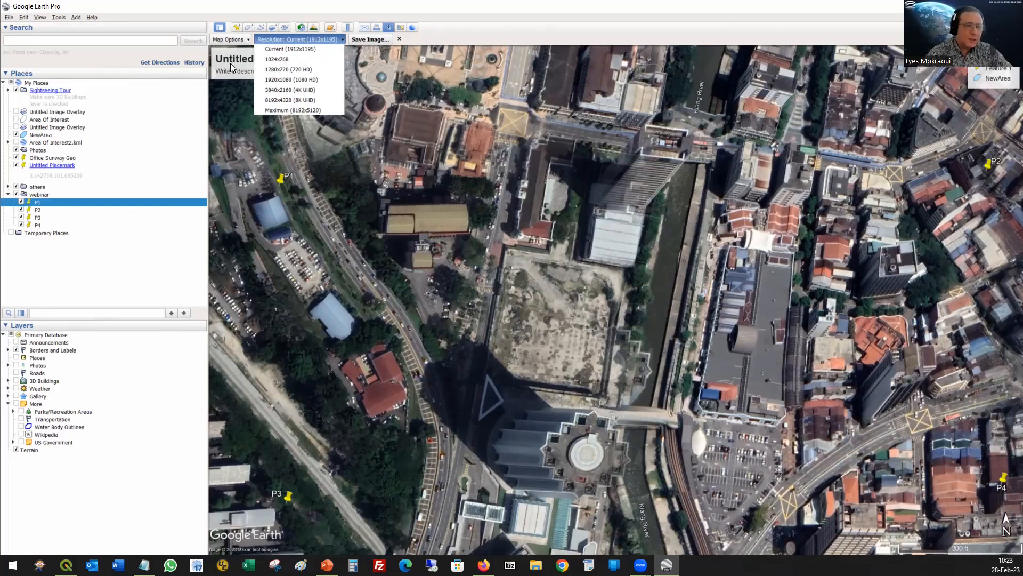
left_click(232, 41)
left_click(230, 90)
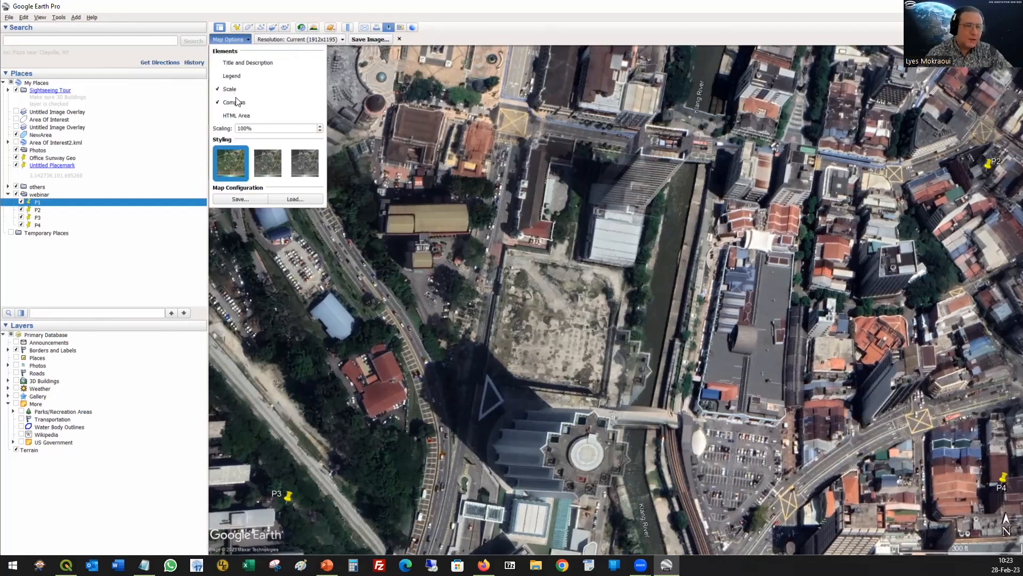
left_click(234, 103)
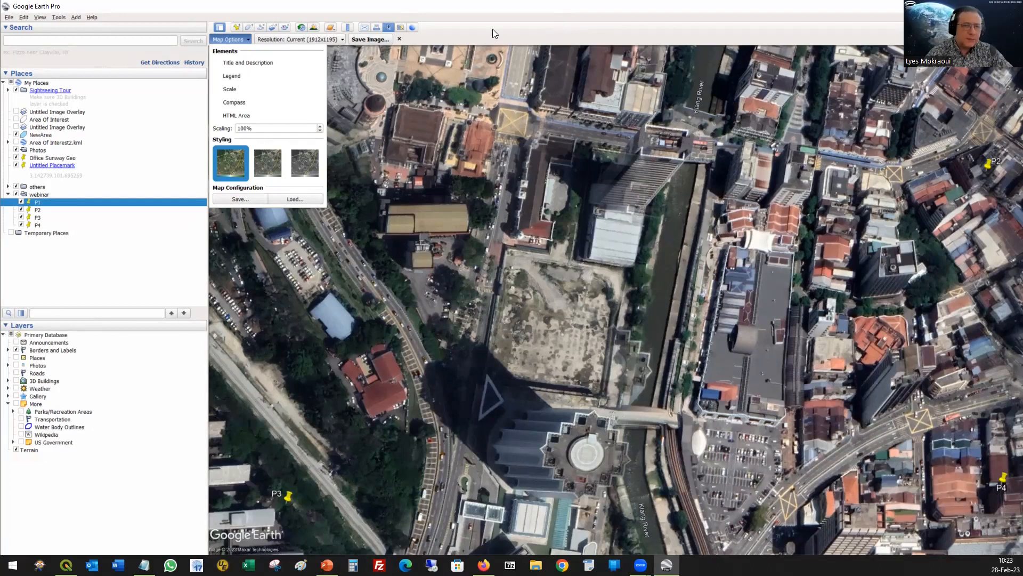
Step: Save the map image as georeference2.jpg in the webinars images folder
left_click(373, 39)
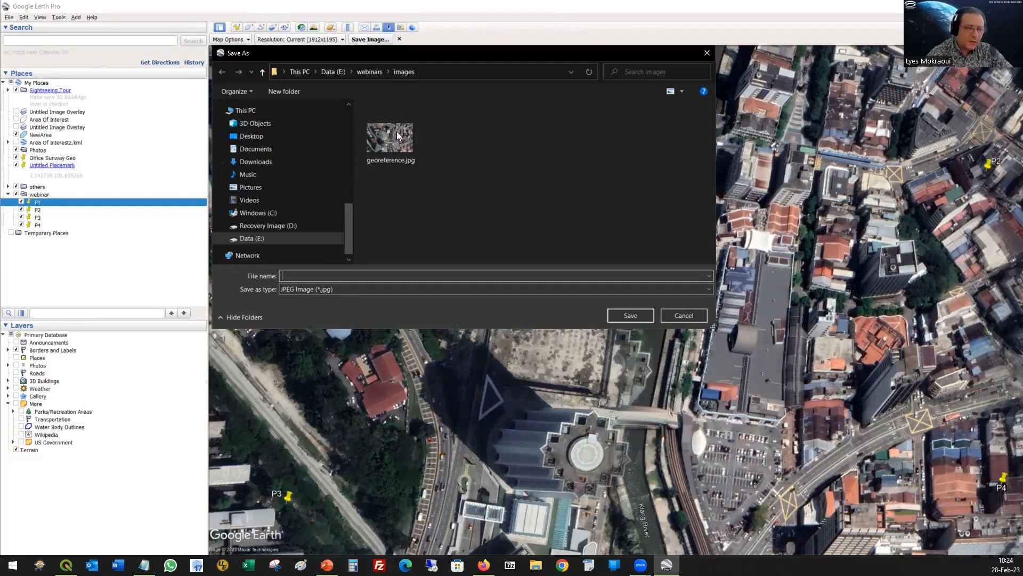
left_click(320, 276)
left_click(320, 277)
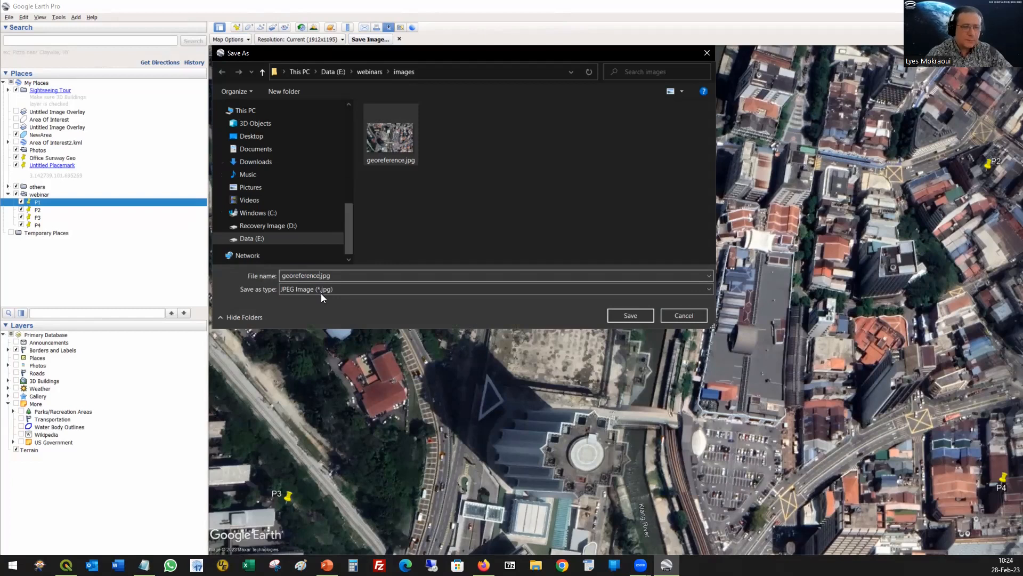
type("2")
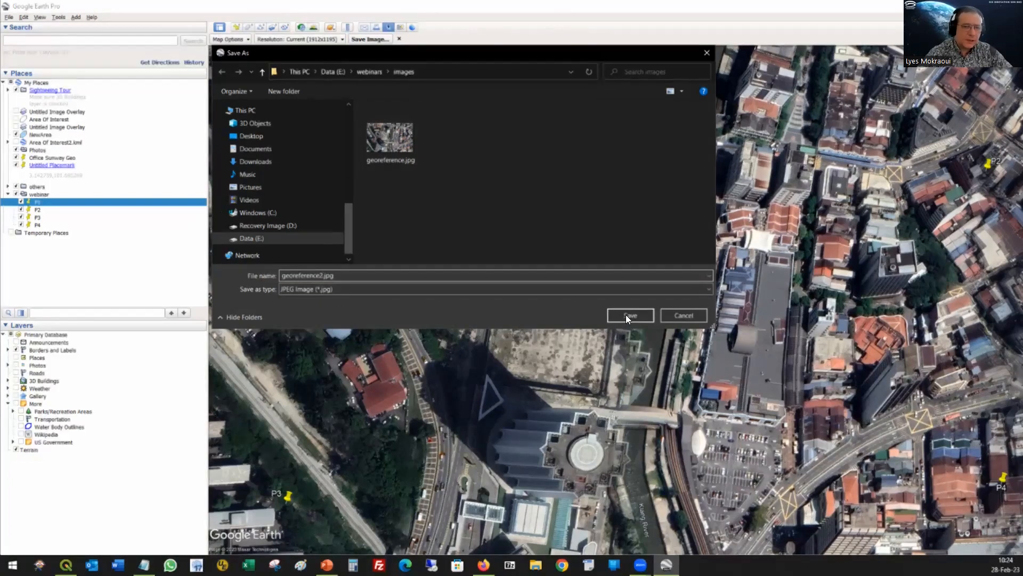
left_click(625, 315)
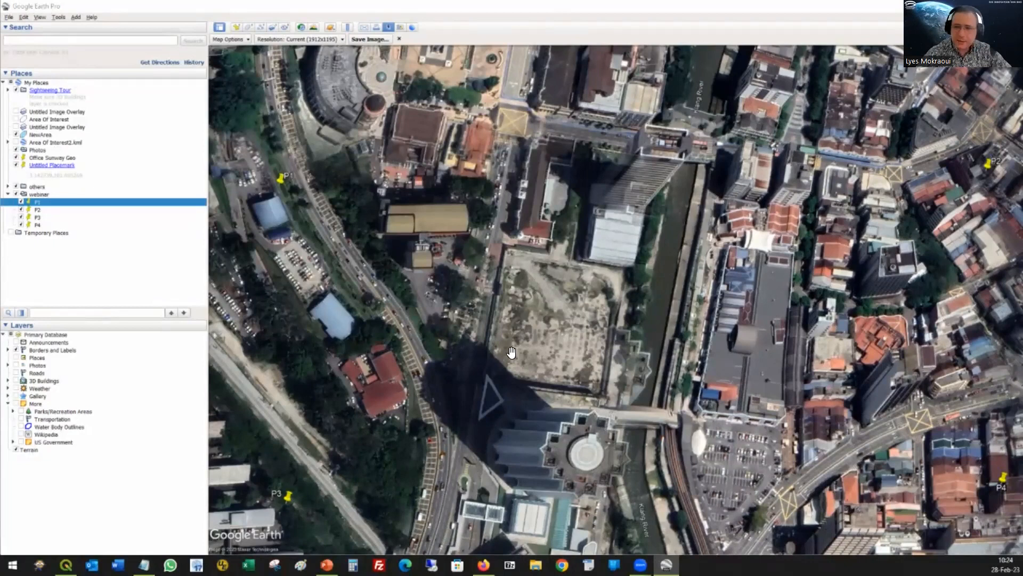
Step: Open georeference2.jpg from the images folder in File Explorer and view the saved image with its four placemarks
key("super+e")
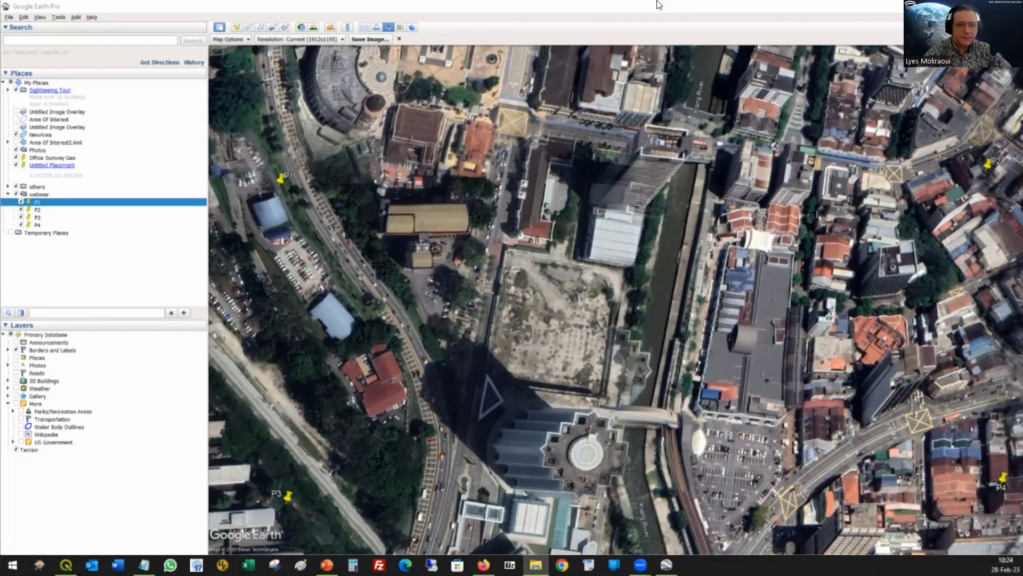
key("alt+Tab")
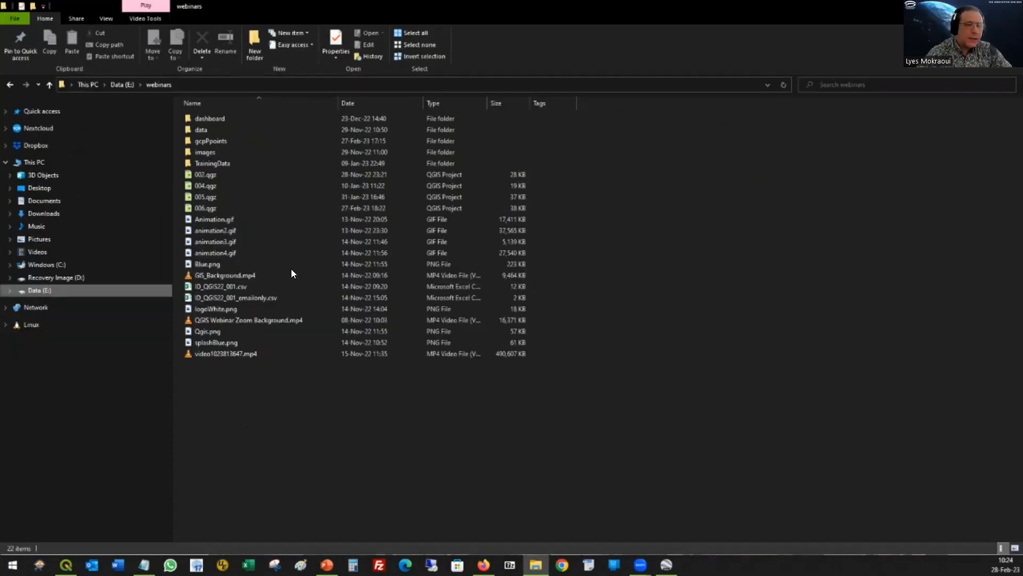
double_click(219, 153)
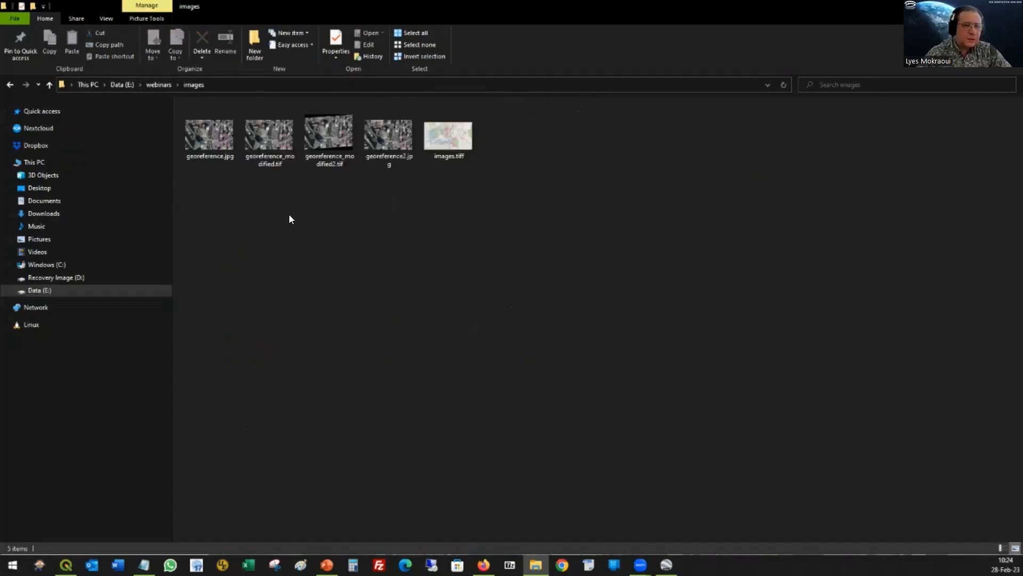
double_click(397, 133)
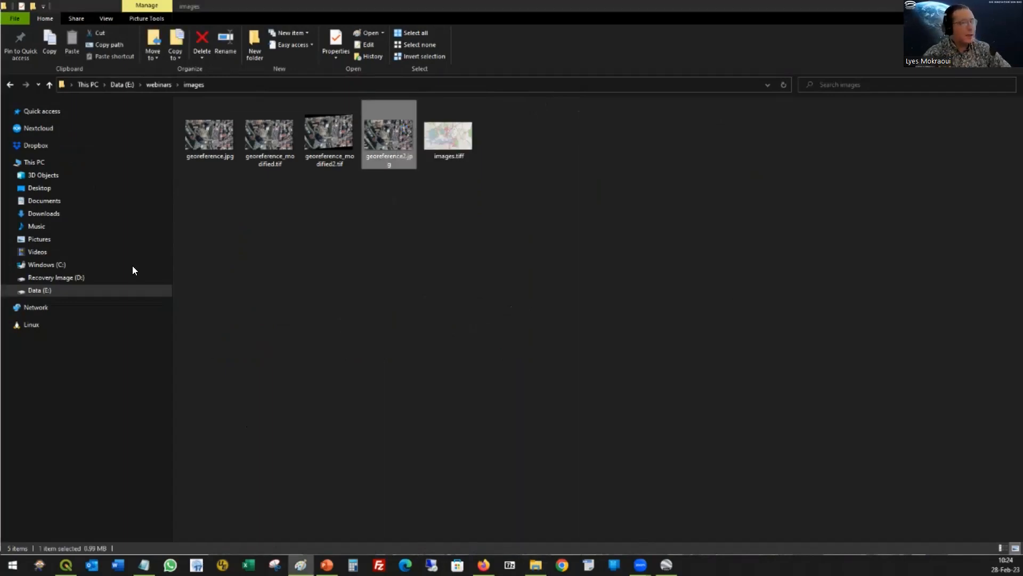
left_click_drag(617, 300, 663, 2)
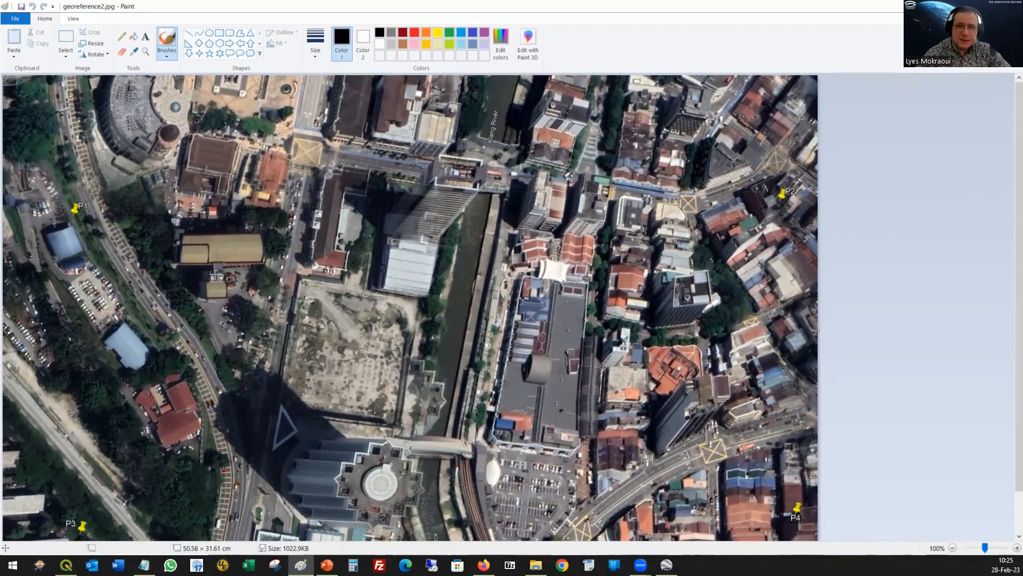
Step: Switch to QGIS and add georeference2.jpg from the images folder to the 006 project as a raster layer
key("alt+Tab")
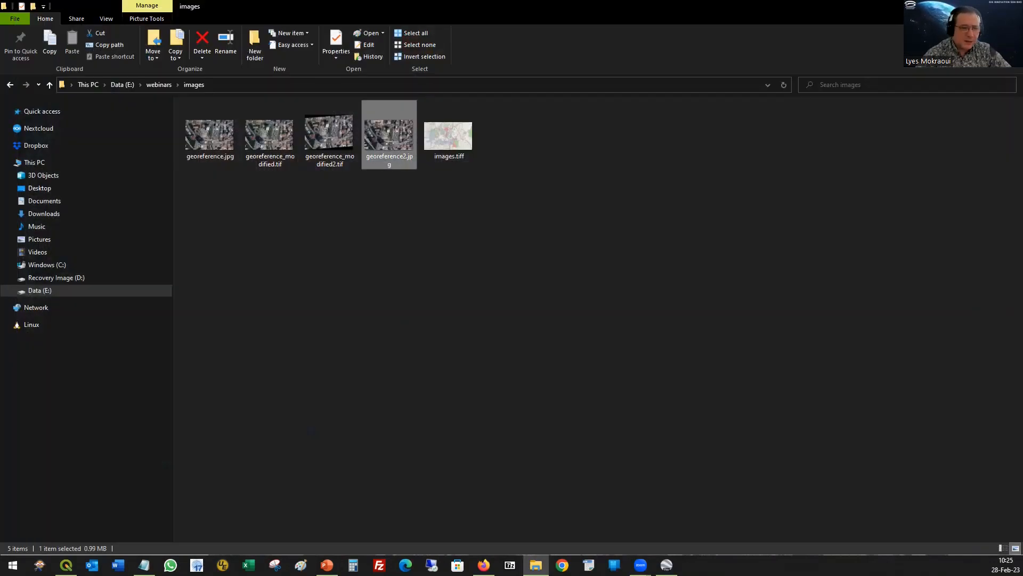
key("alt+Tab")
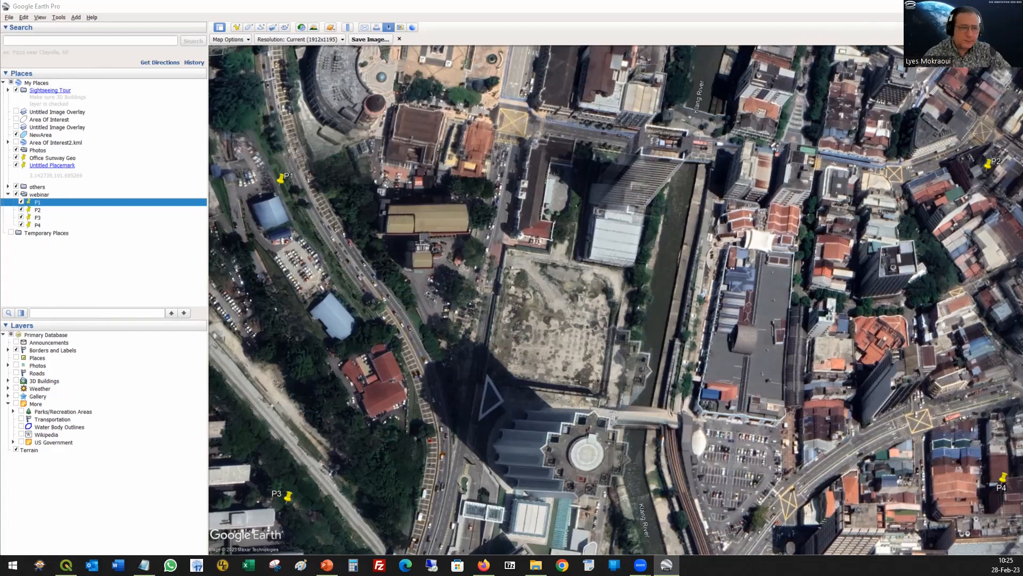
key("alt+Tab")
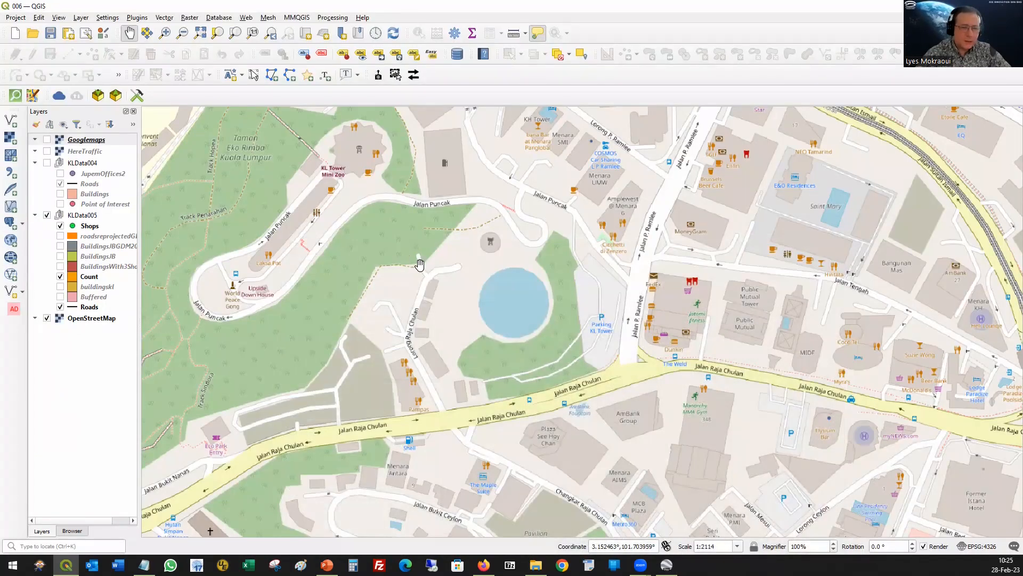
scroll(450, 265, "down", 3)
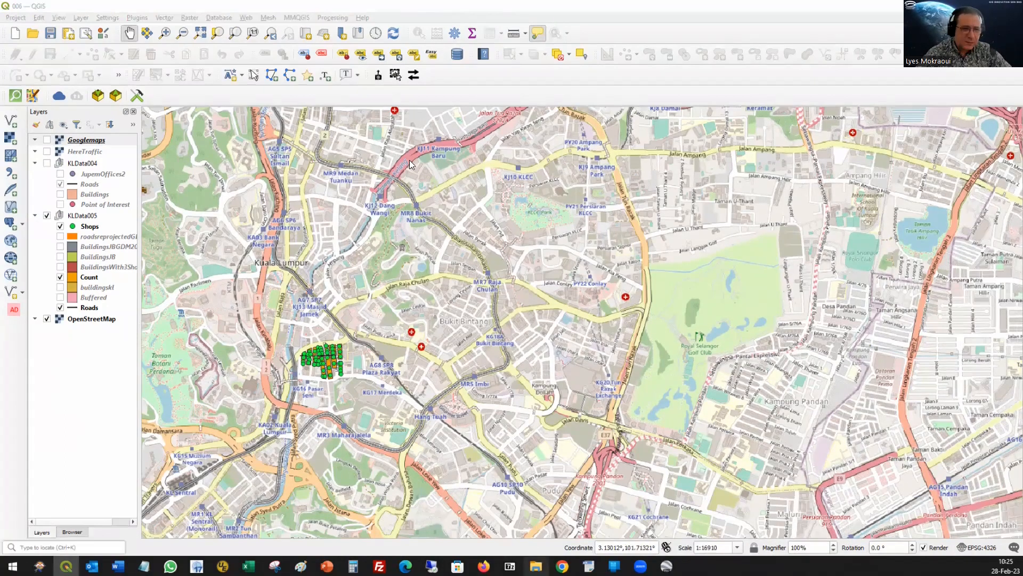
key("alt+Tab")
left_click_drag(389, 140, 540, 326)
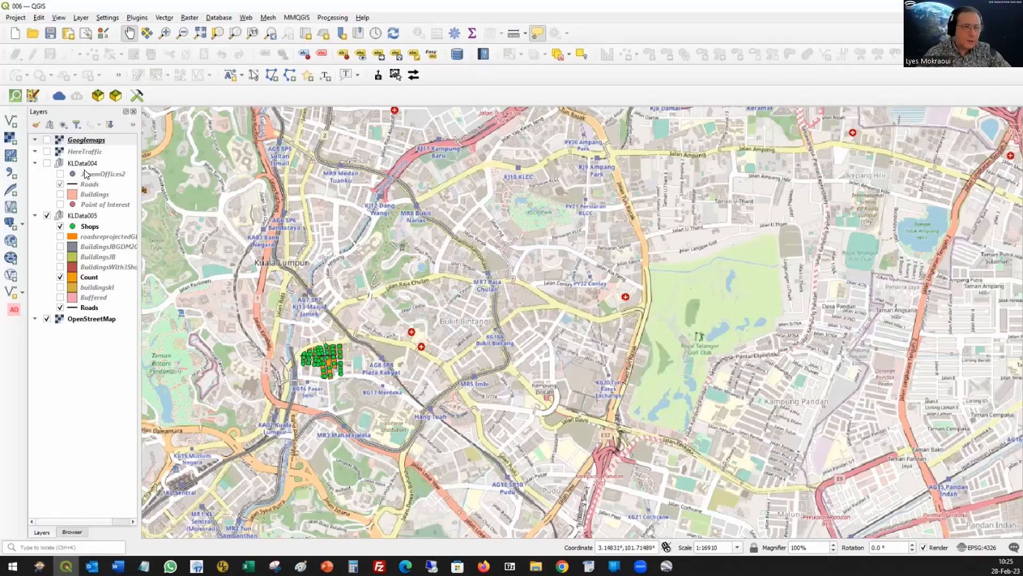
Step: Zoom to the georeference2 layer and examine where the image lies relative to the OpenStreetMap world map
right_click(86, 140)
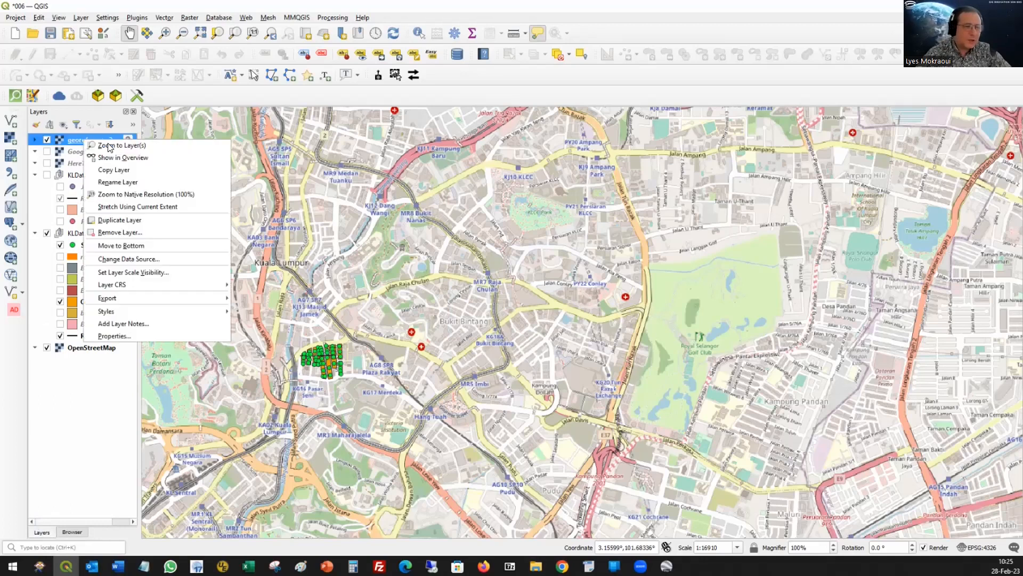
left_click(108, 145)
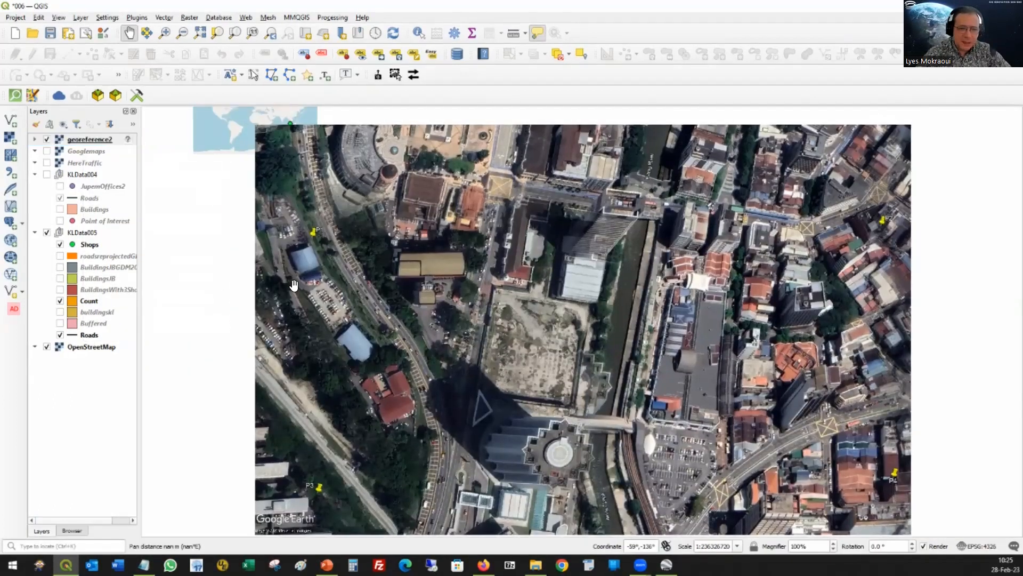
left_click_drag(550, 239, 569, 324)
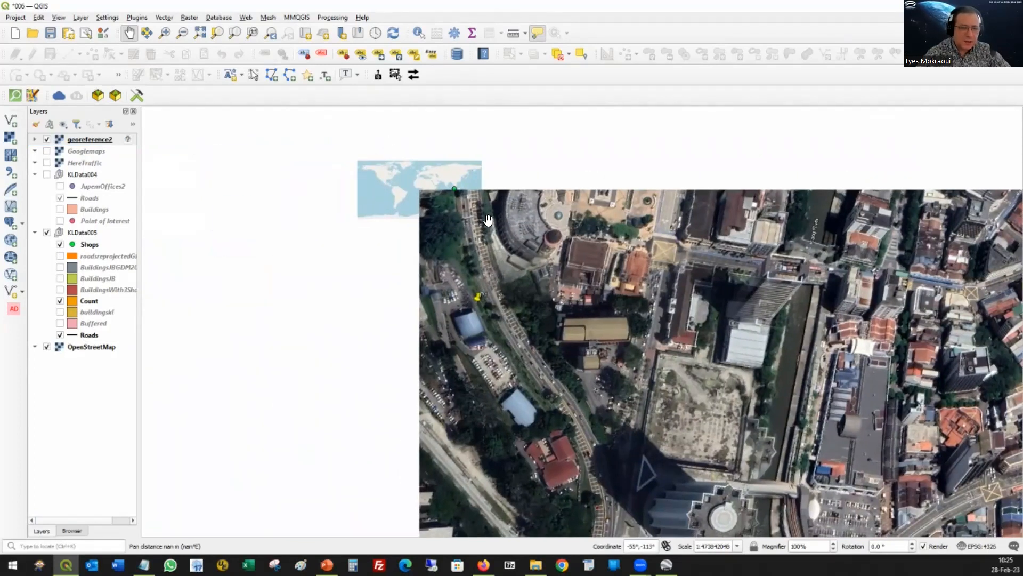
scroll(449, 163, "up", 3)
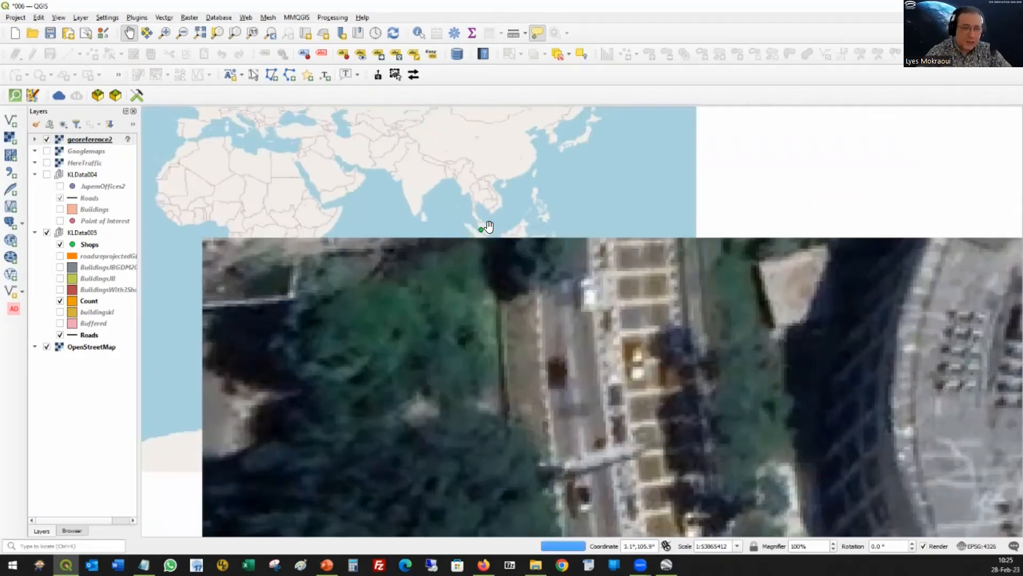
scroll(484, 208, "up", 4)
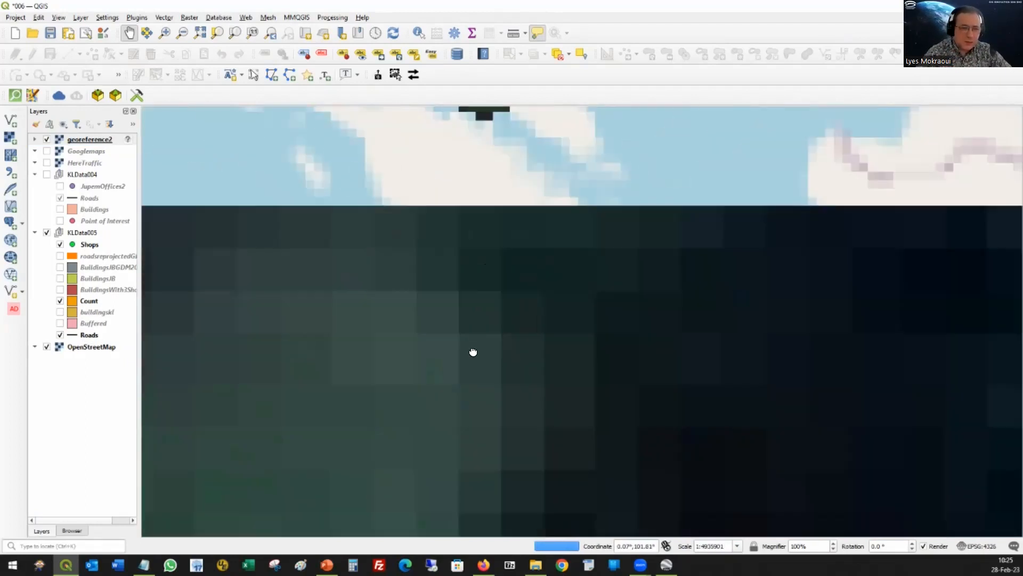
scroll(471, 348, "down", 5)
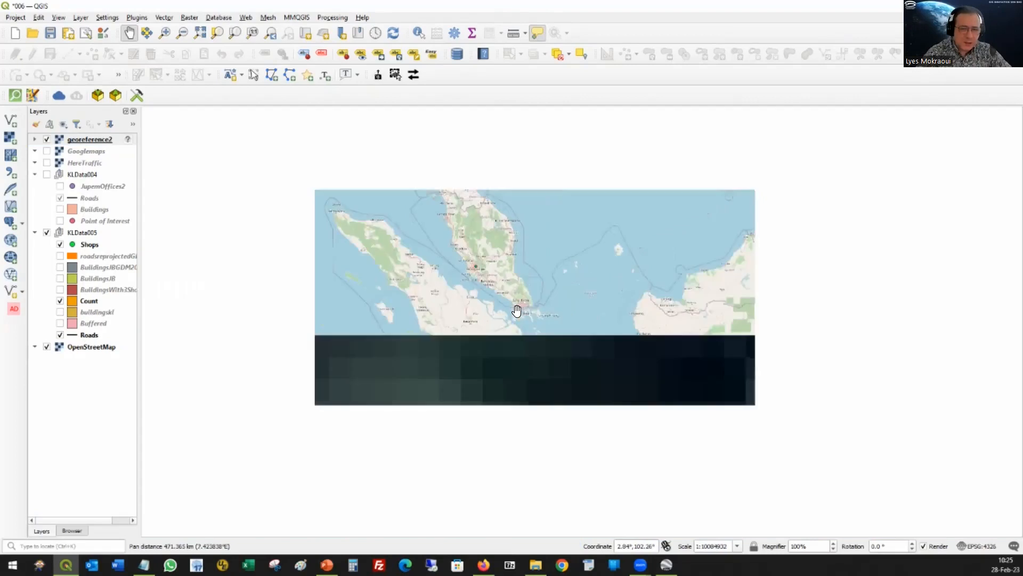
scroll(630, 389, "up", 3)
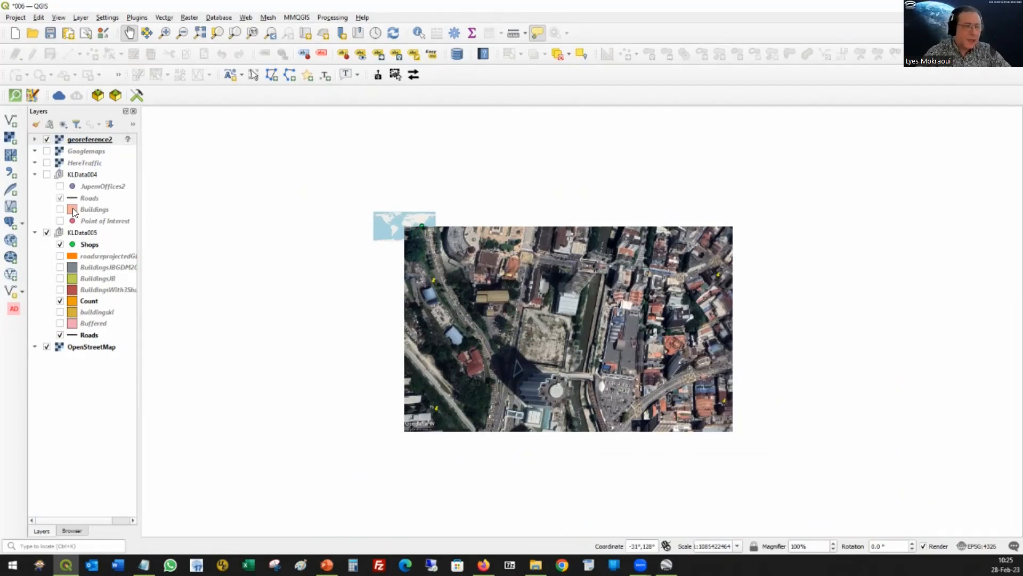
Step: Remove the georeference2 layer from the 006 project and confirm the removal
right_click(80, 141)
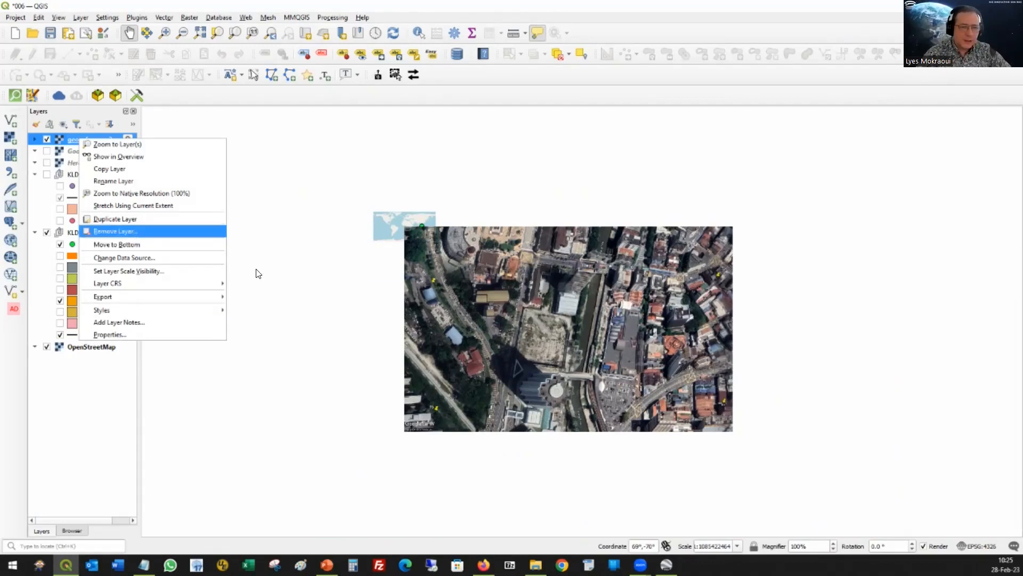
left_click(131, 231)
left_click(503, 294)
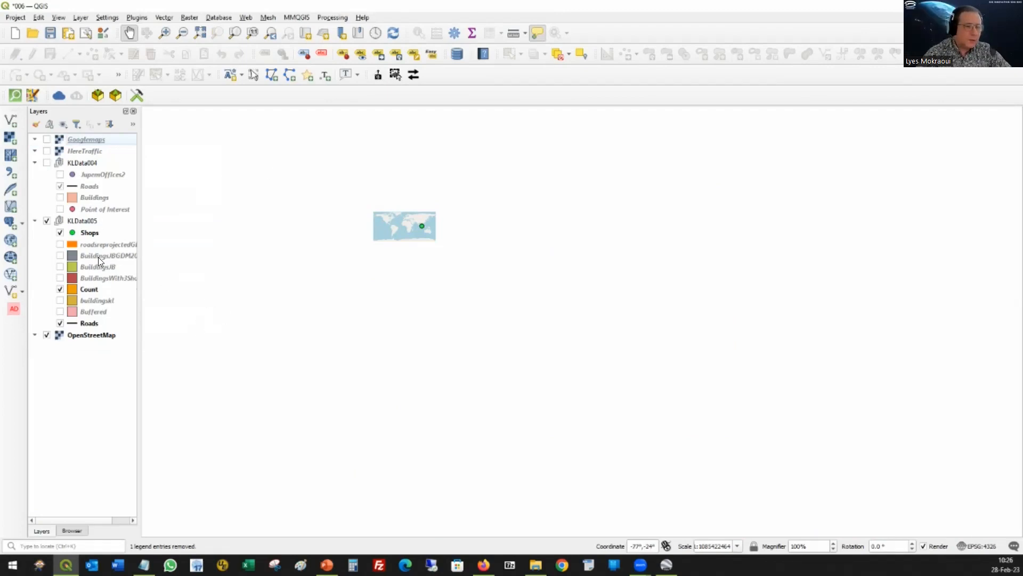
Step: Zoom to the Shops layer and widen the map view to the surrounding Kuala Lumpur area
left_click(85, 234)
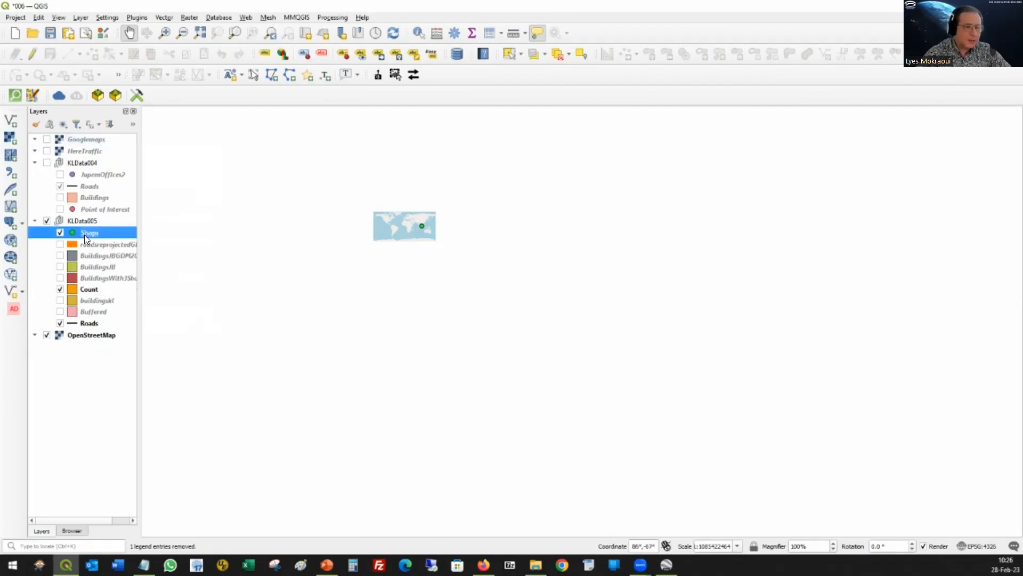
right_click(84, 234)
key("Down")
key("Return")
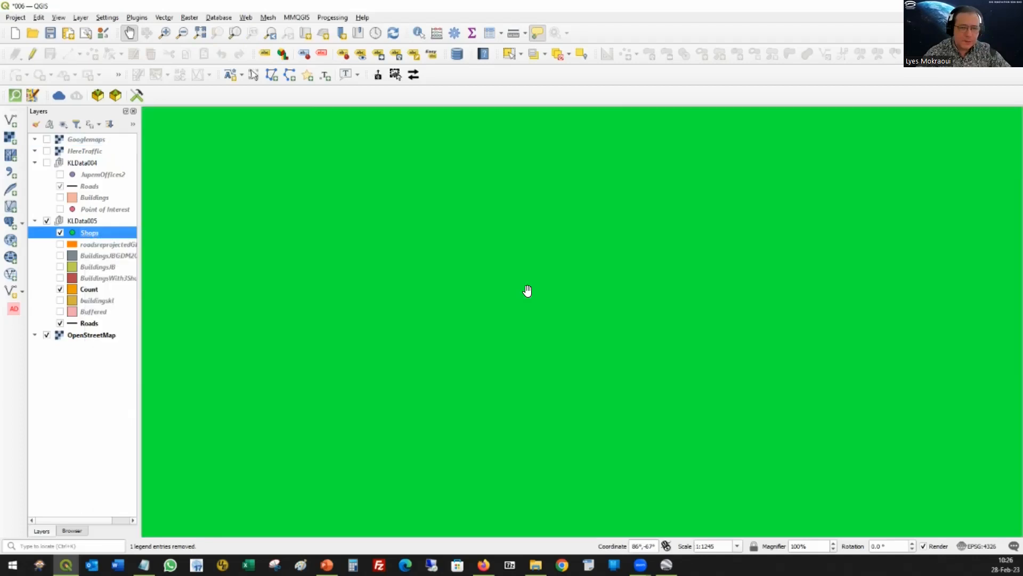
scroll(519, 302, "down", 2)
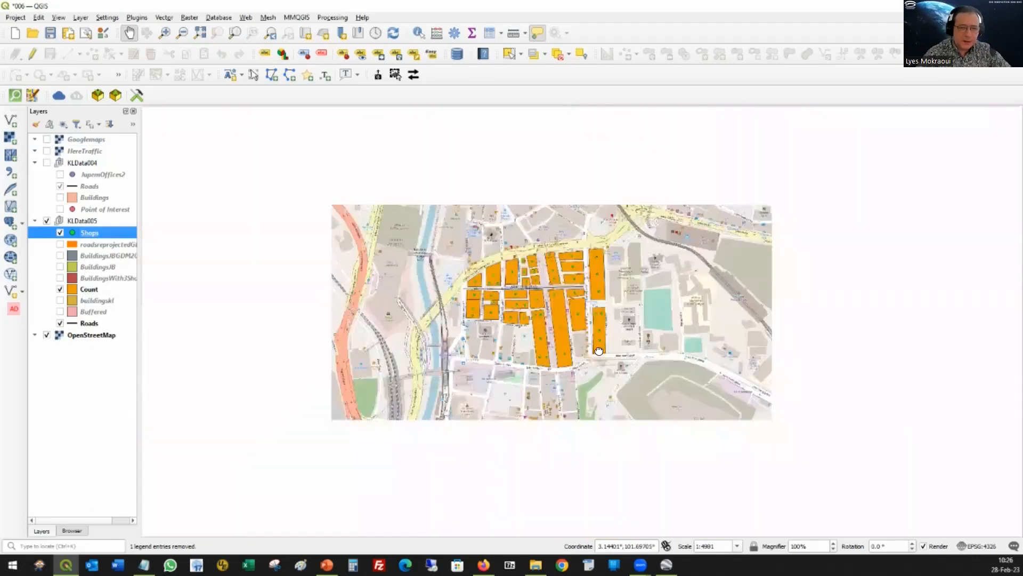
left_click_drag(405, 345, 572, 340)
scroll(572, 340, "down", 1)
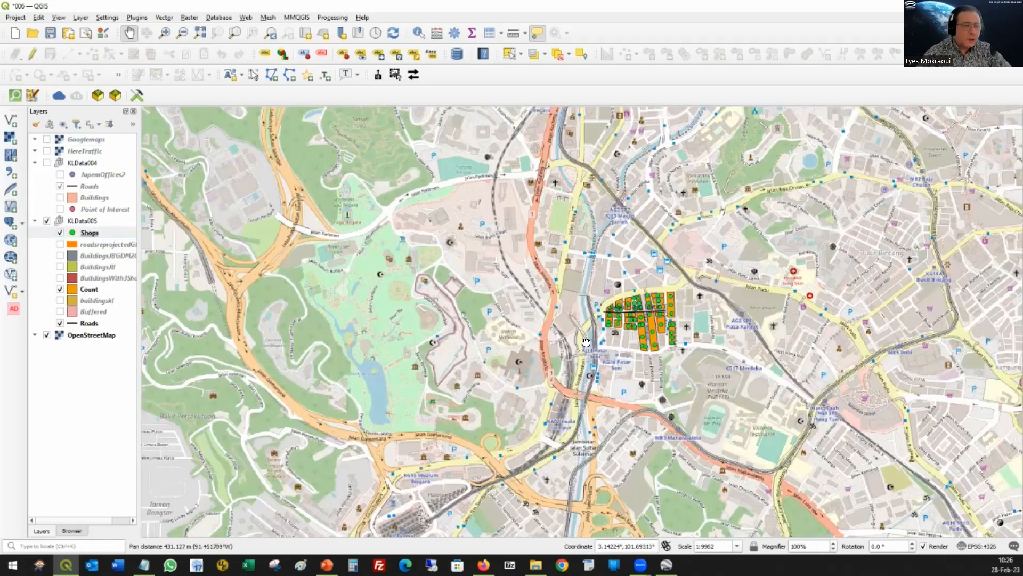
left_click_drag(369, 259, 411, 244)
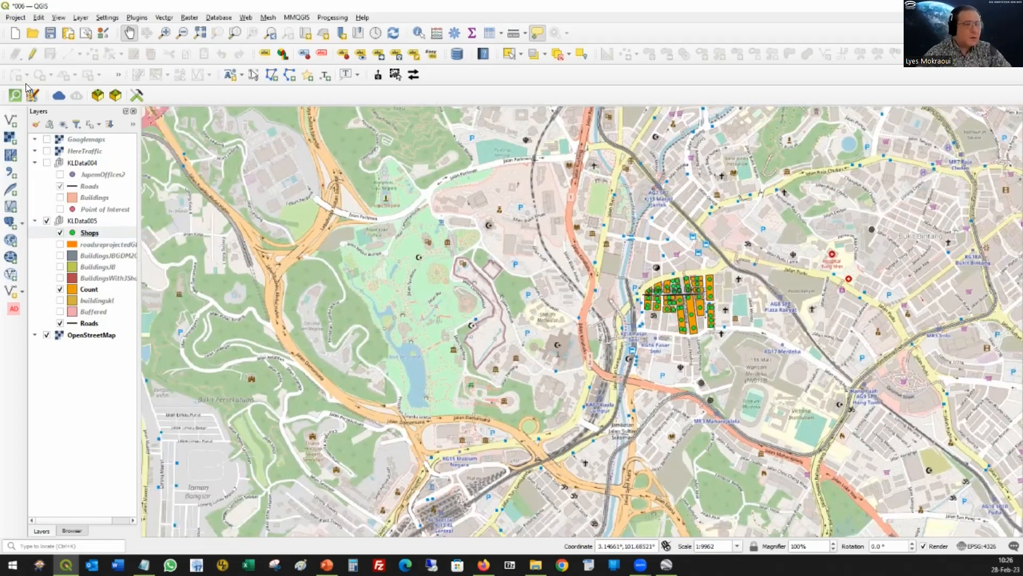
Step: Open the Georeferencer and arrange its window side by side with the main QGIS map window
left_click(80, 17)
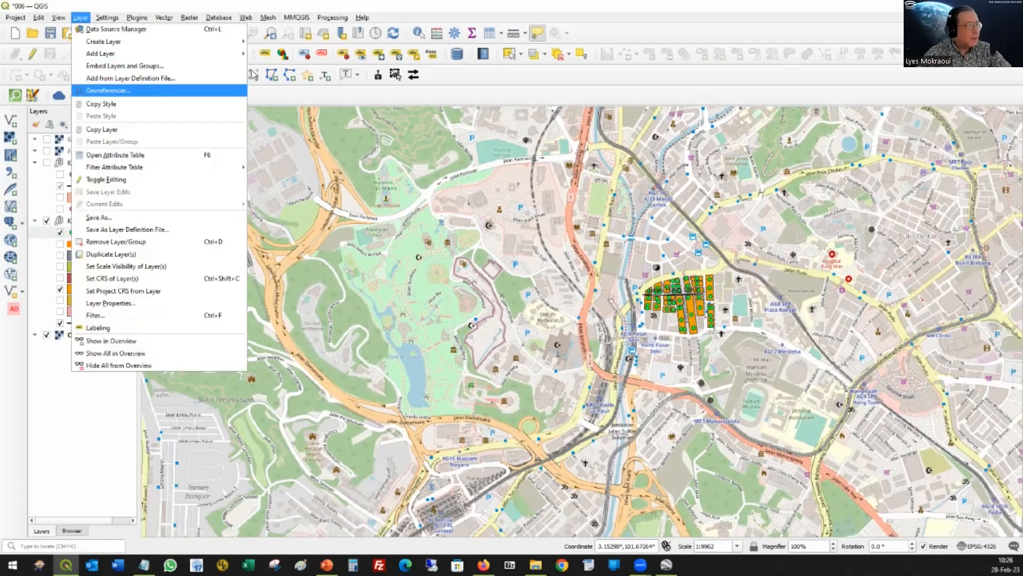
left_click(128, 90)
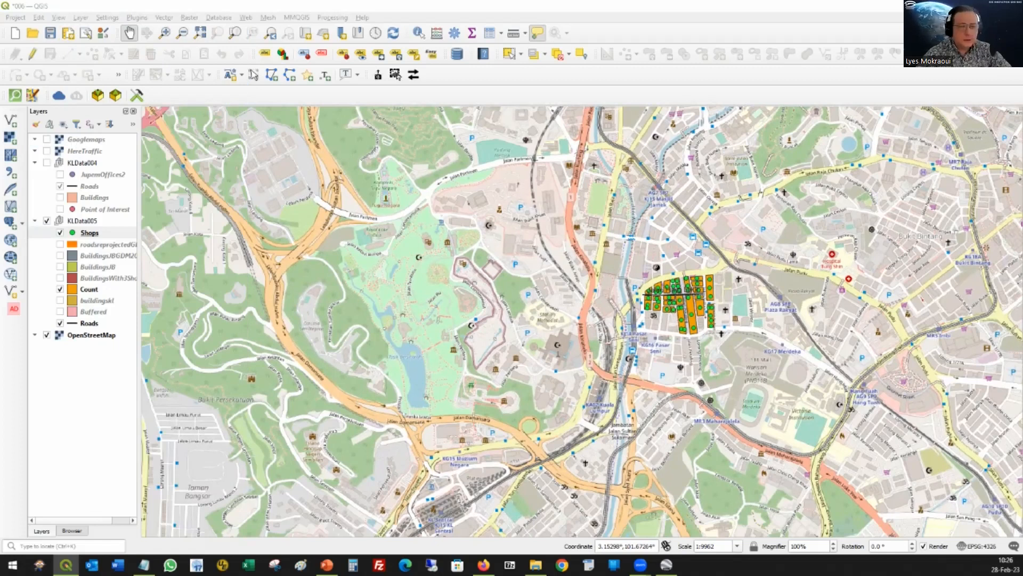
left_click_drag(575, 104, 648, 8)
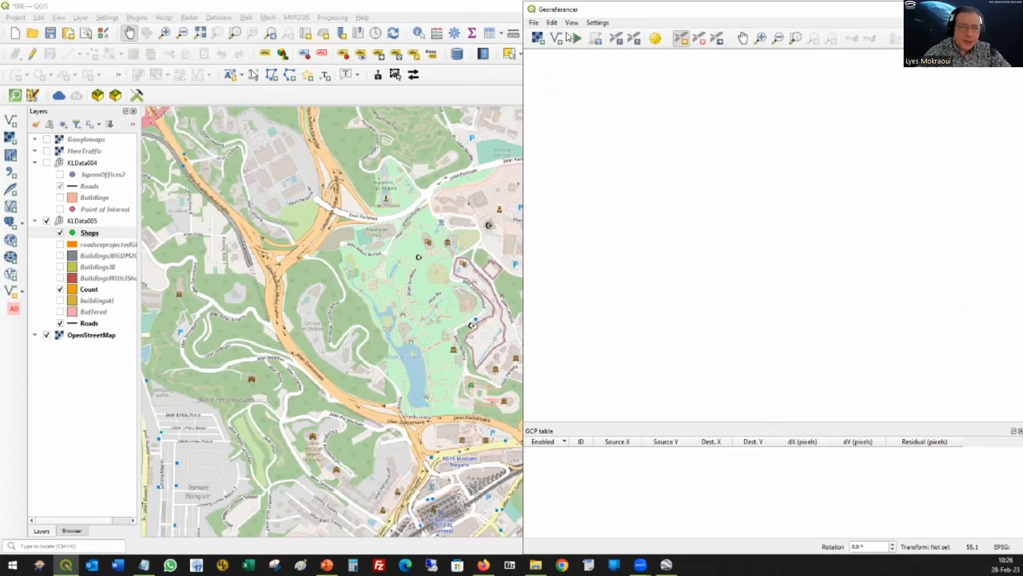
left_click_drag(475, 8, 0, 78)
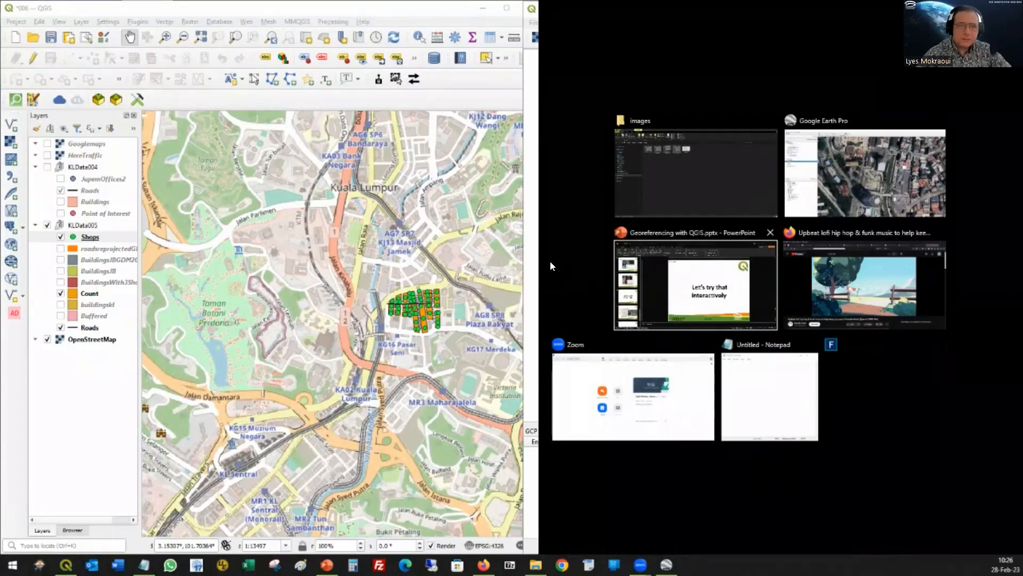
left_click(563, 252)
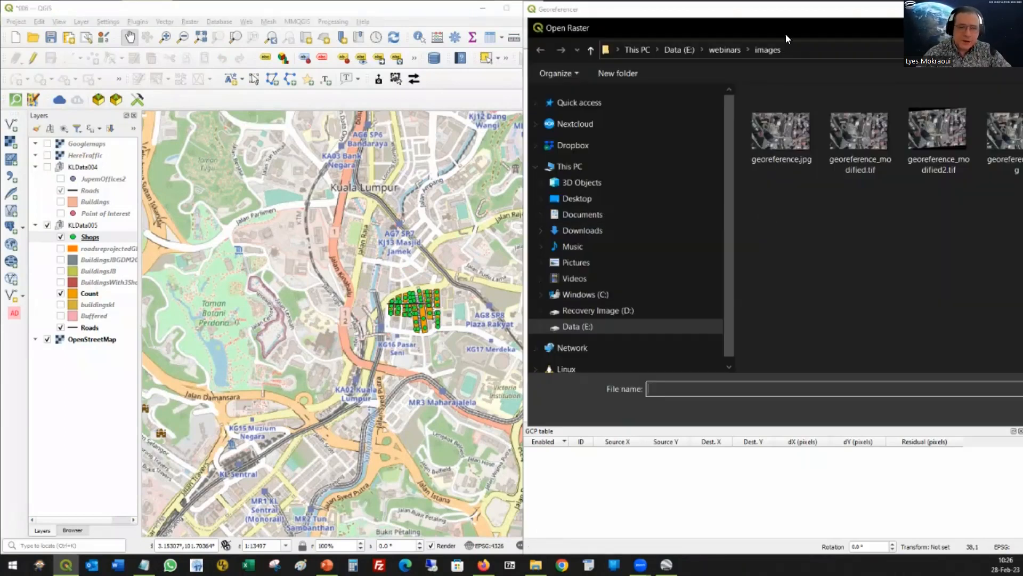
Step: Load georeference.jpg from the webinars images folder into the Georeferencer as the raster to georeference
left_click_drag(797, 37, 528, 74)
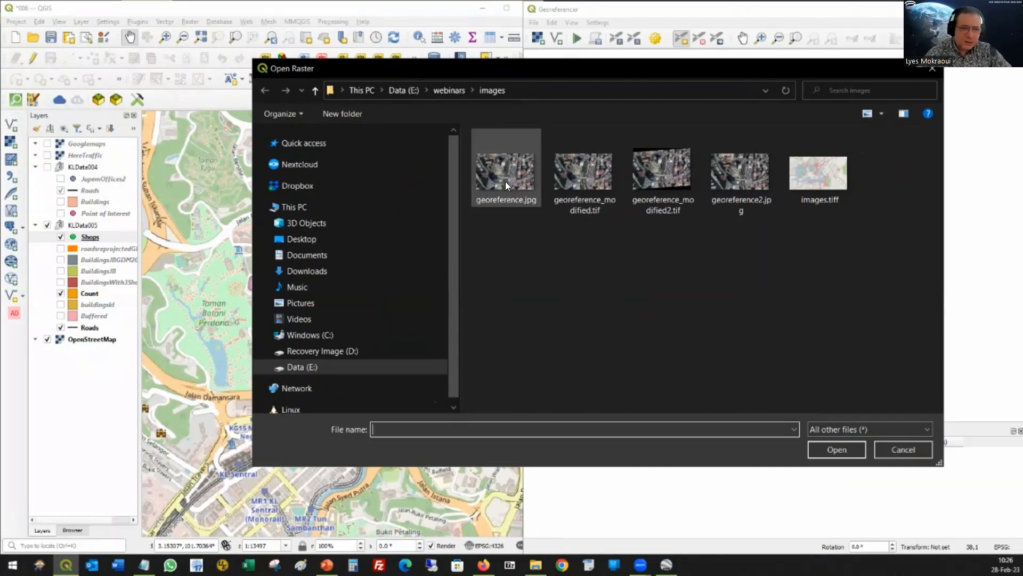
left_click(500, 161)
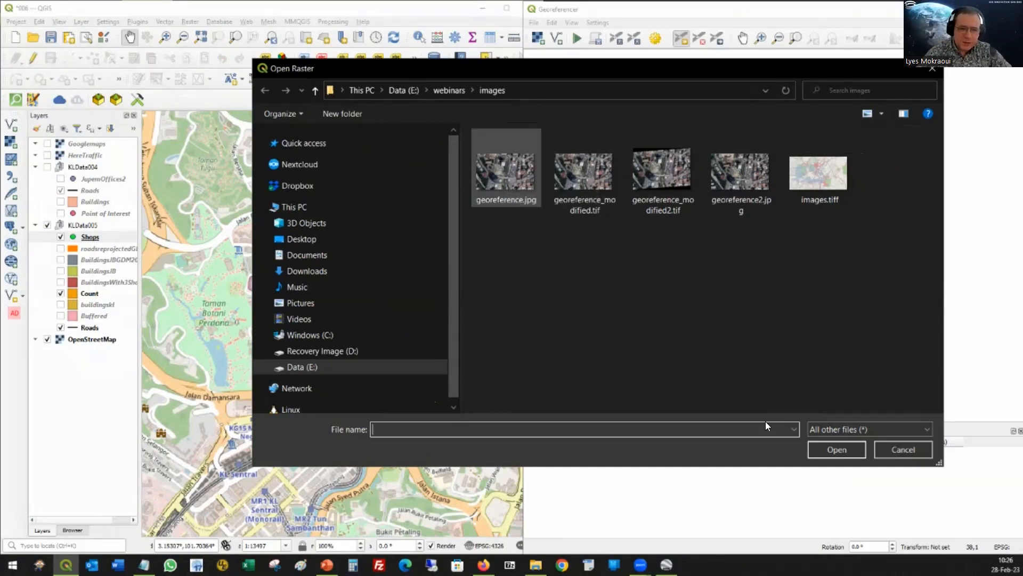
left_click(836, 449)
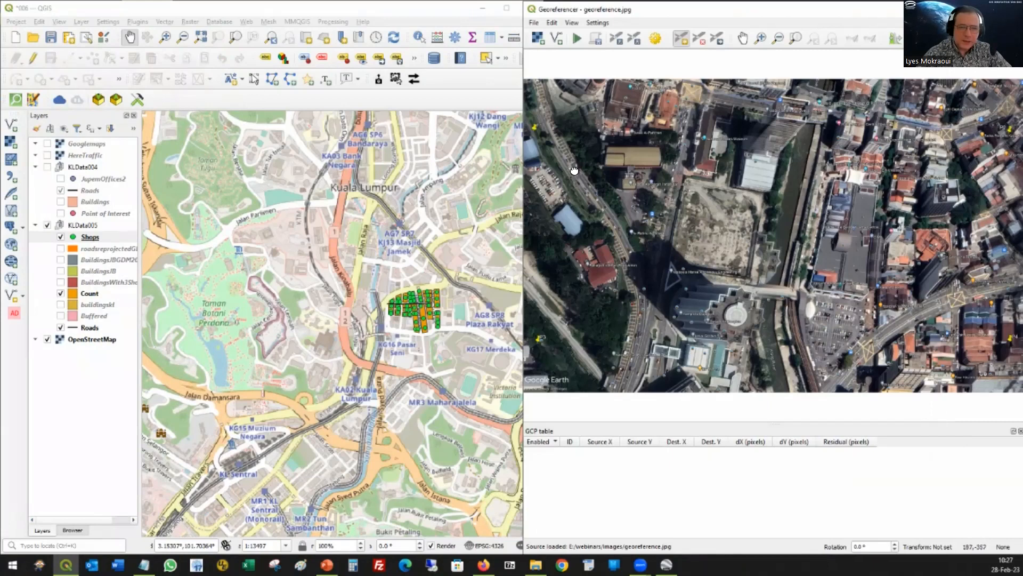
Step: Examine the positions of placemarks P1, P3, P2 and P4 on the loaded image in the Georeferencer
left_click_drag(751, 233, 743, 214)
scroll(703, 179, "up", 2)
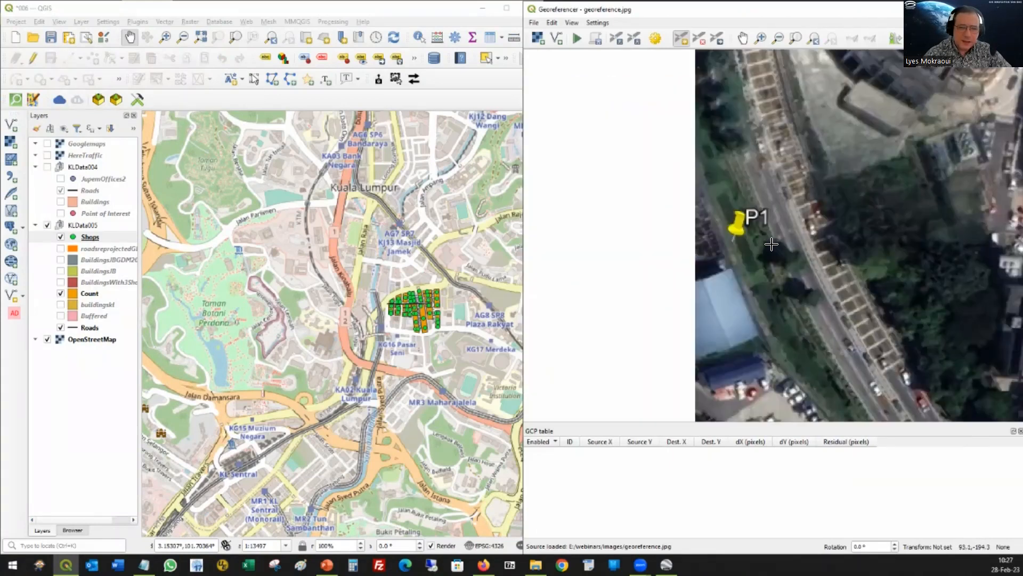
left_click_drag(872, 345, 747, 83)
scroll(807, 312, "down", 3)
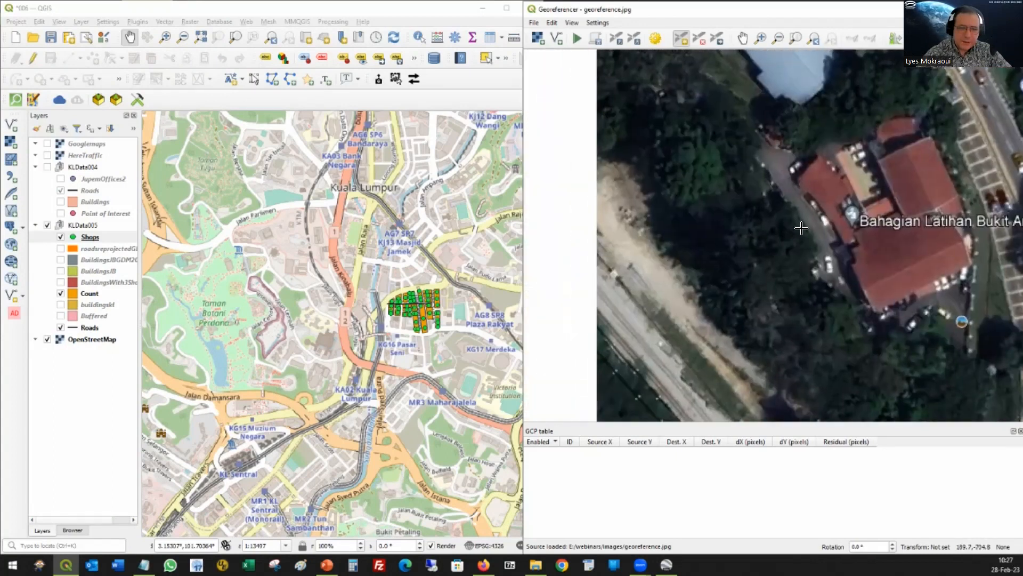
scroll(821, 288, "down", 2)
scroll(774, 320, "up", 3)
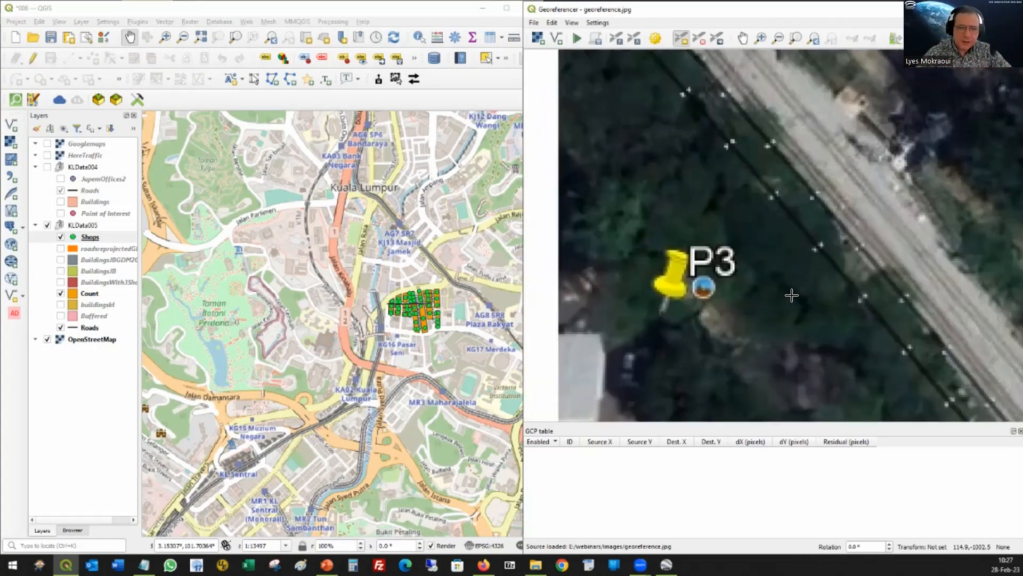
scroll(810, 298, "down", 3)
scroll(906, 173, "up", 3)
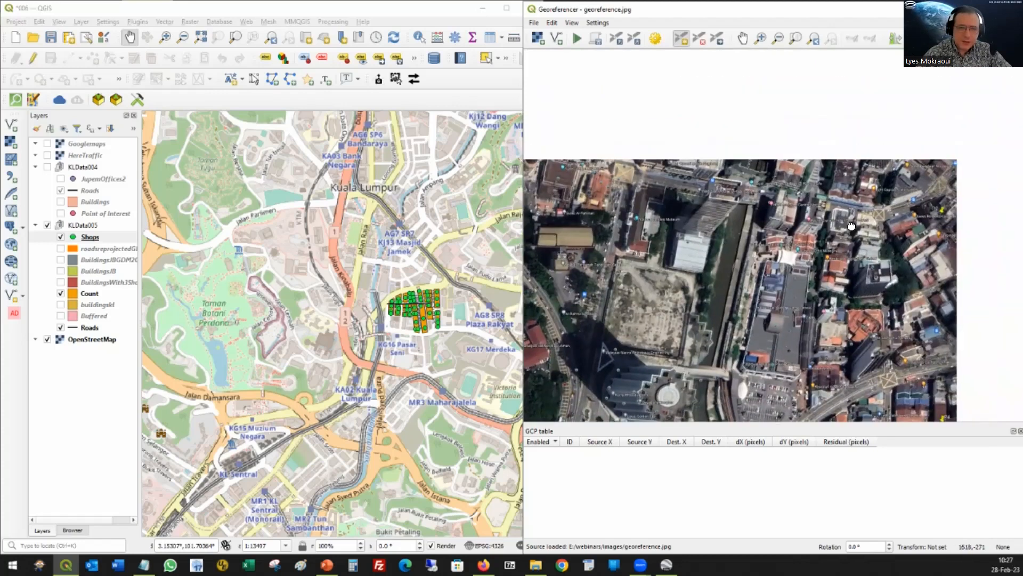
scroll(797, 162, "up", 3)
scroll(727, 160, "up", 1)
scroll(726, 160, "up", 1)
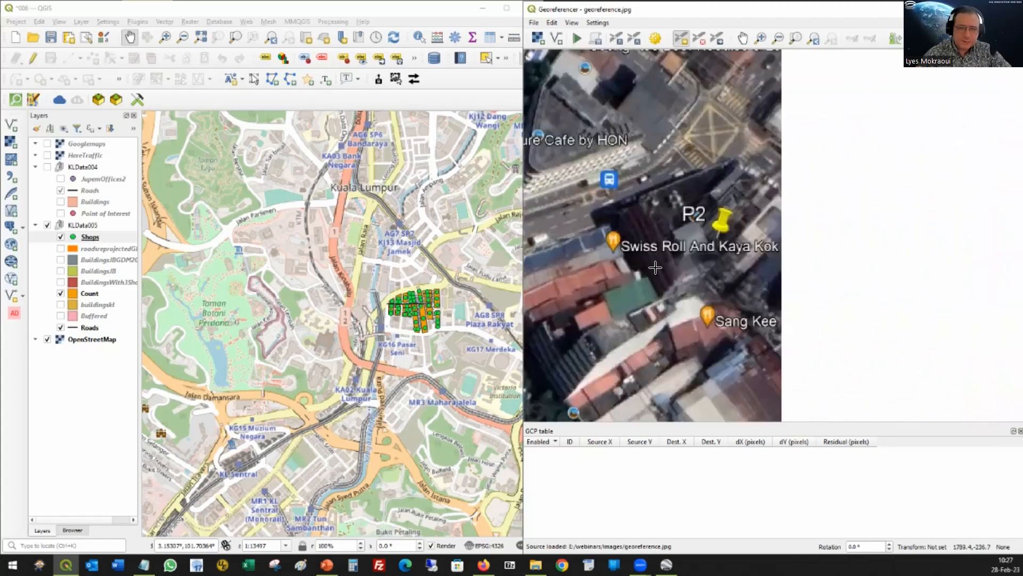
scroll(656, 283, "down", 3)
scroll(640, 295, "down", 1)
left_click_drag(623, 400, 647, 202)
scroll(655, 196, "up", 1)
scroll(708, 160, "up", 2)
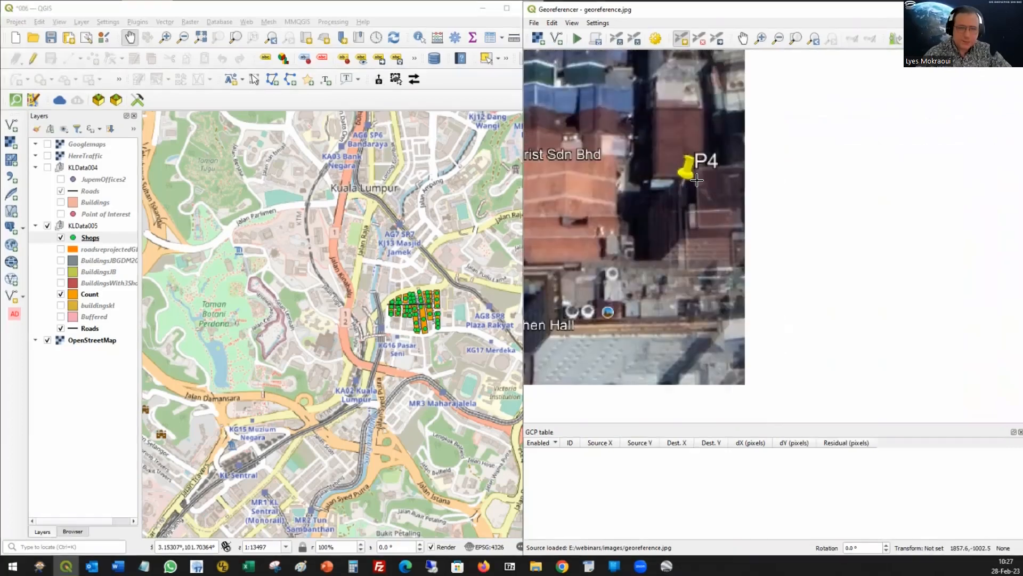
scroll(603, 146, "down", 4)
left_click_drag(639, 171, 910, 292)
scroll(675, 202, "up", 1)
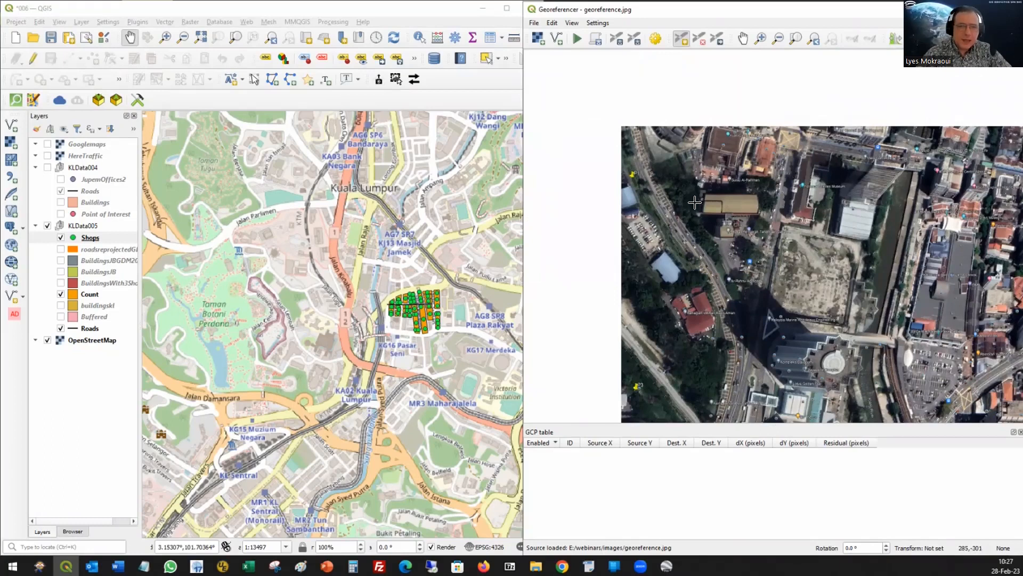
left_click_drag(713, 198, 674, 175)
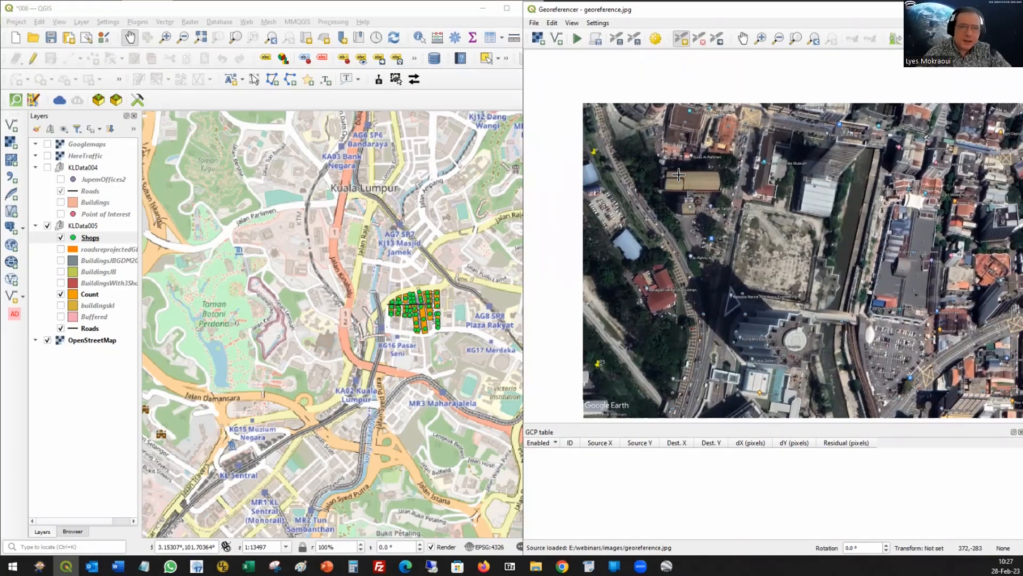
Step: Place a ground control point at the tip of the P1 pin and keep its map coordinates dialog clear of the pin
left_click(592, 148)
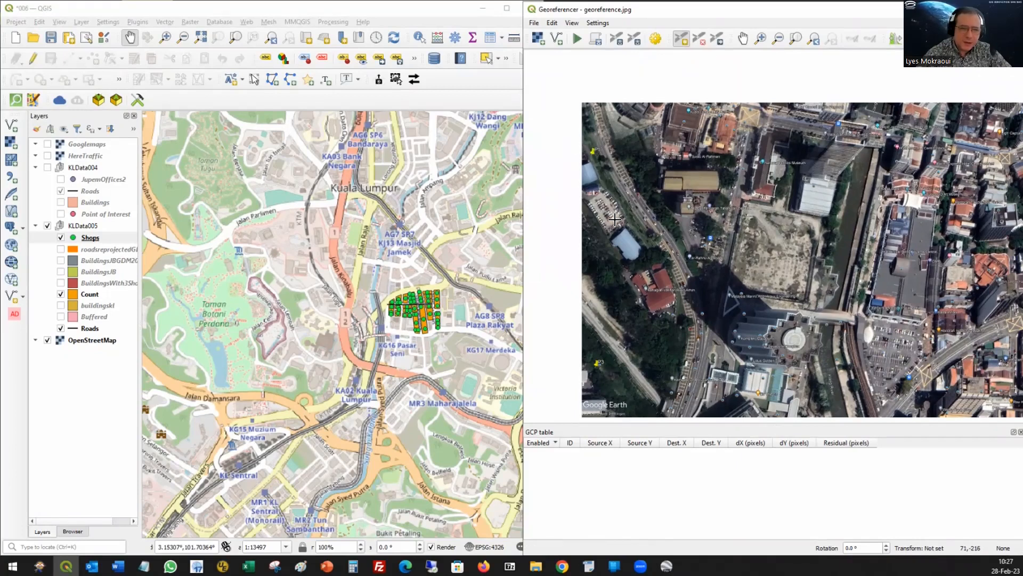
scroll(580, 212, "up", 5)
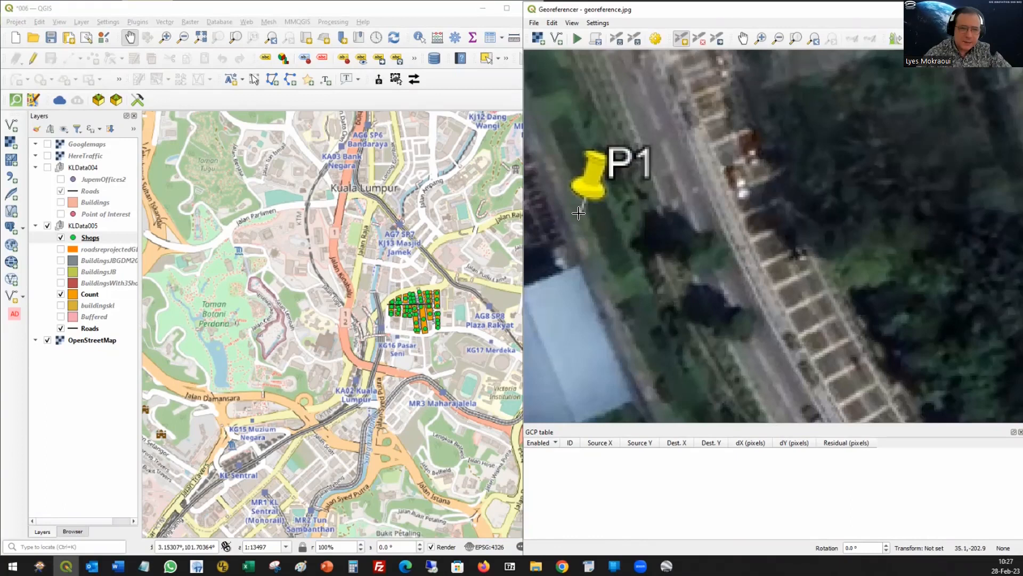
left_click(580, 215)
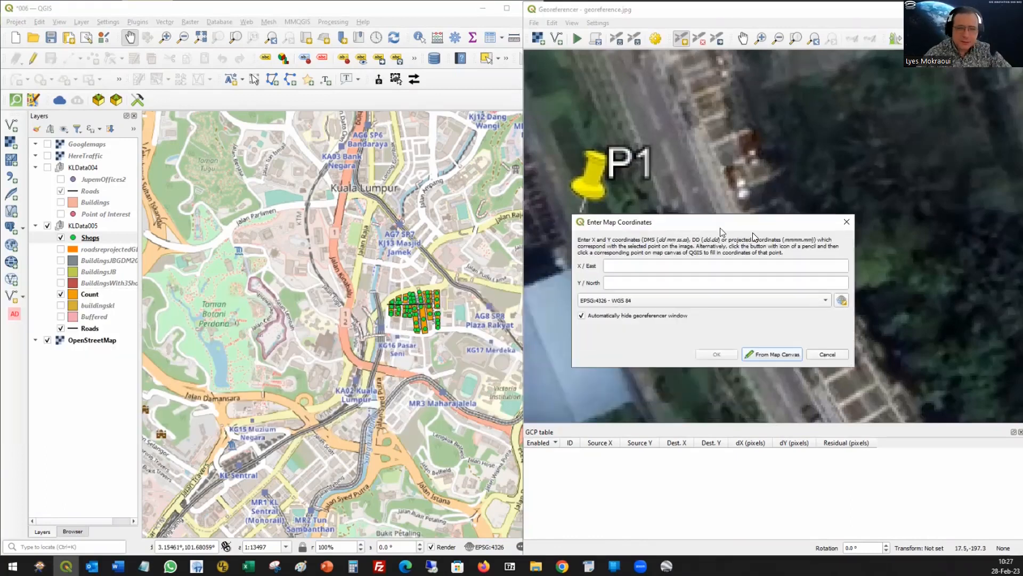
left_click_drag(739, 251, 728, 252)
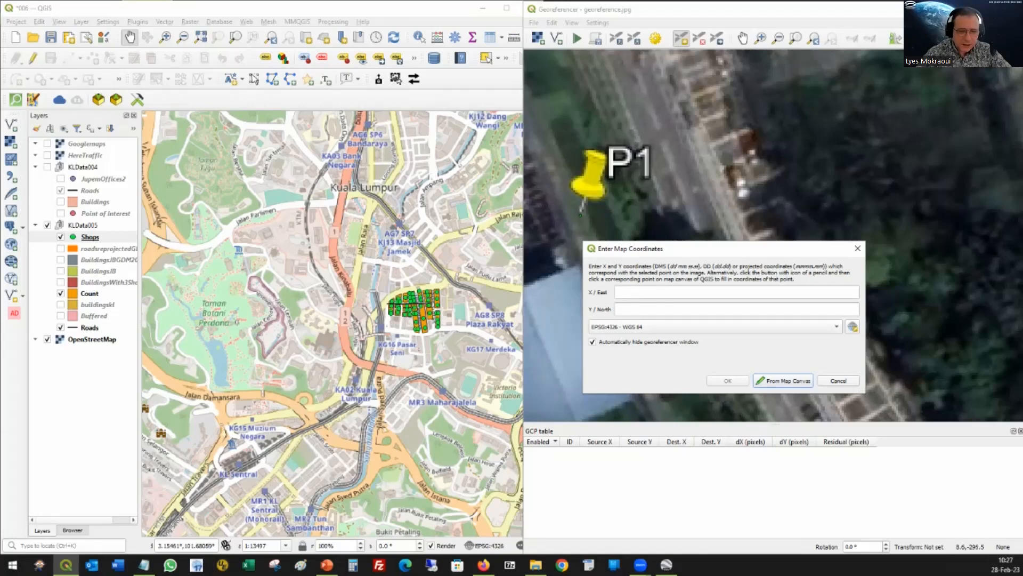
Step: Switch to Google Earth Pro and arrange its window beside the Georeferencer
mouse_move(666, 564)
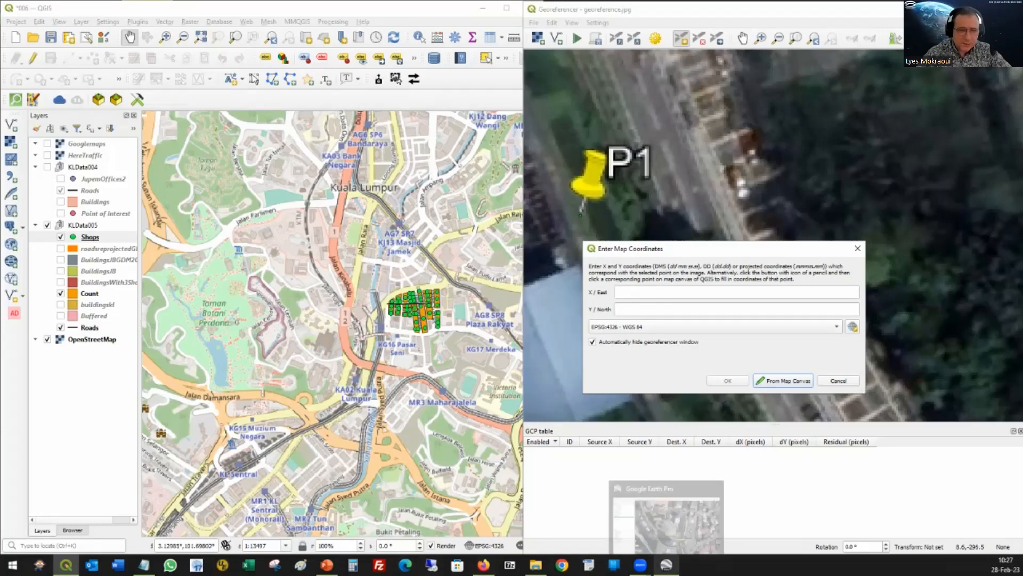
left_click(665, 563)
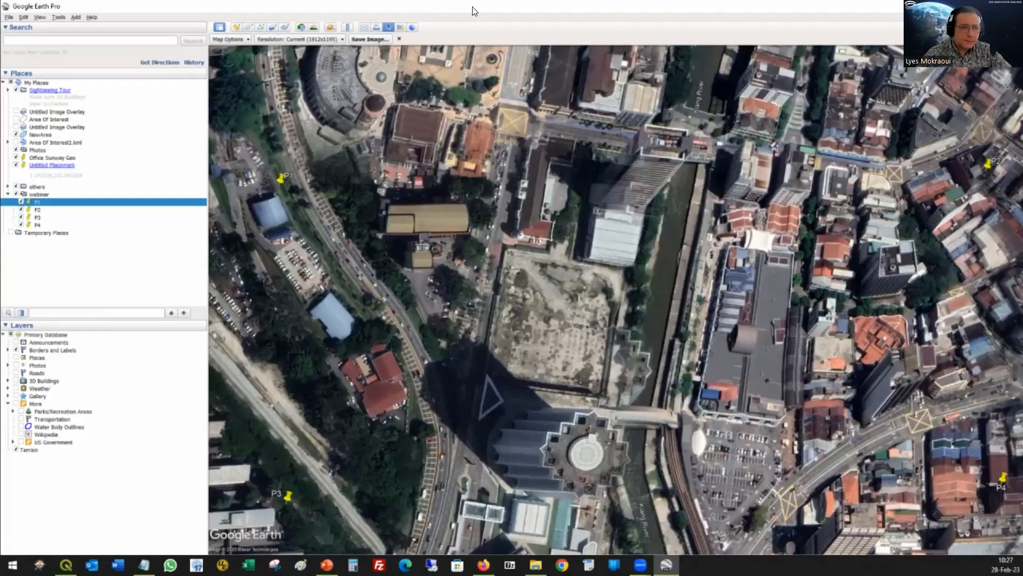
left_click_drag(238, 87, 0, 83)
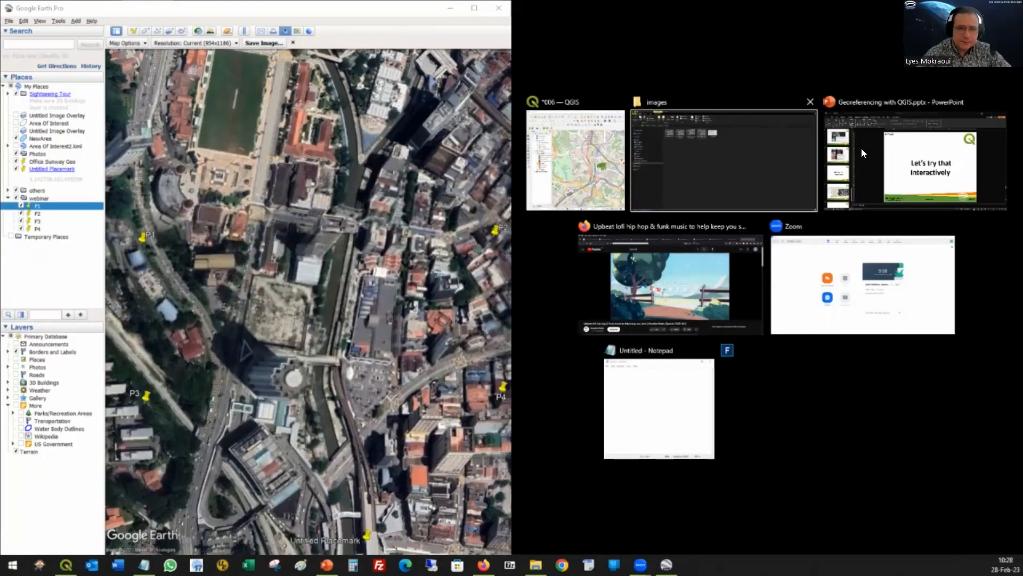
key("Escape")
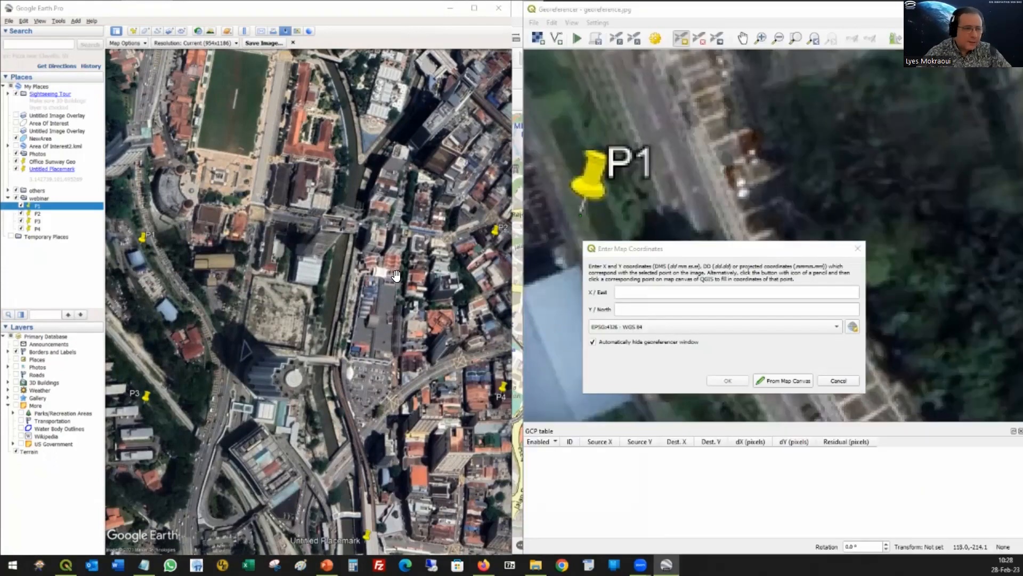
Step: Copy P1's longitude 101.692364 from its placemark properties in Google Earth Pro into the X / East value of the Georeferencer point
right_click(143, 234)
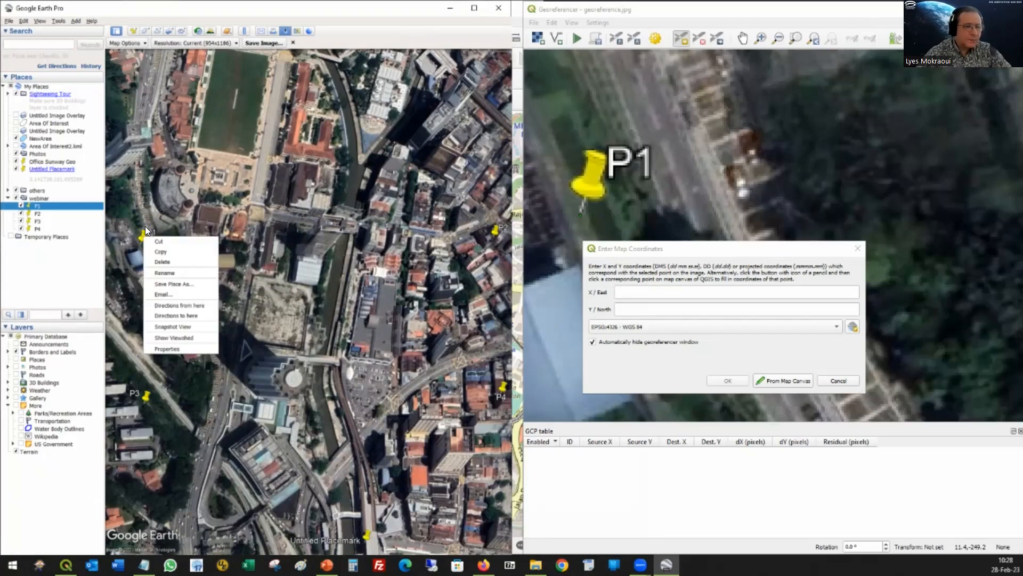
left_click(168, 347)
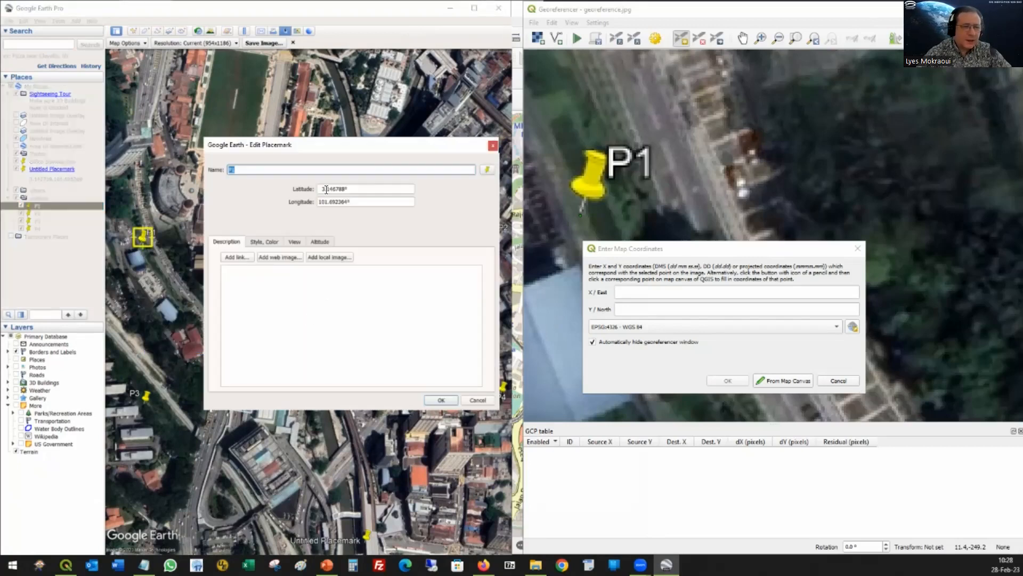
left_click_drag(322, 189, 340, 190)
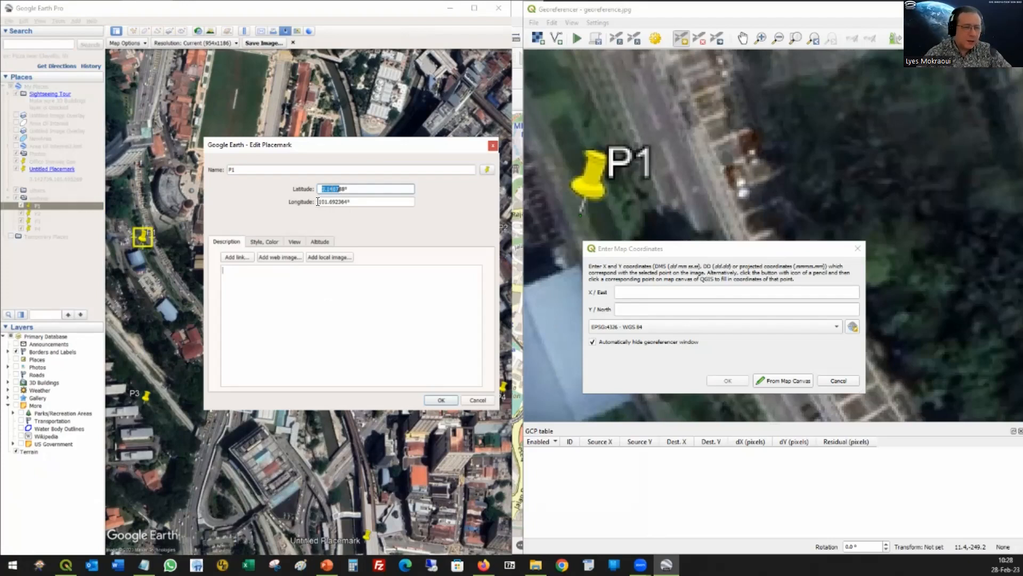
left_click(346, 200)
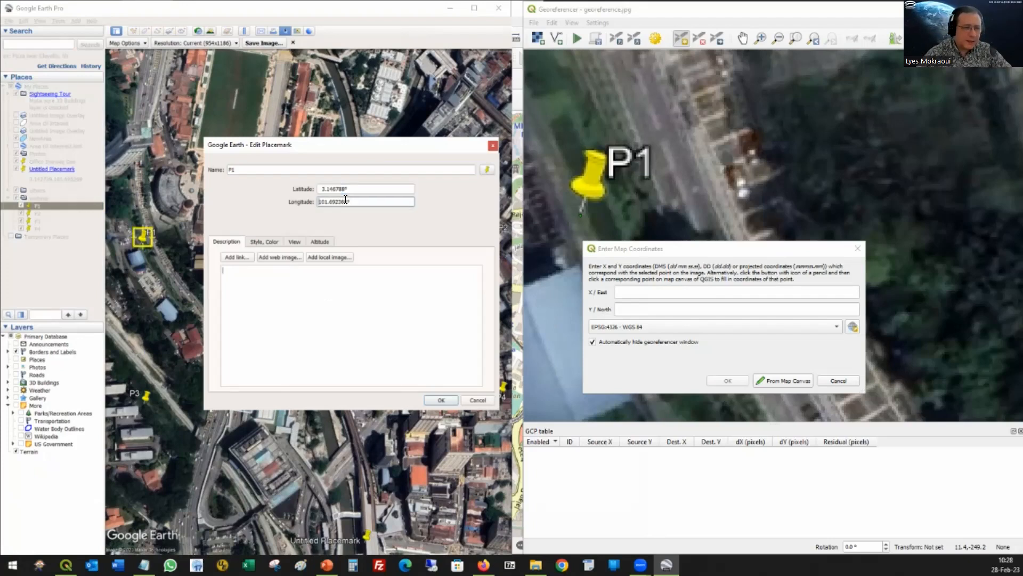
double_click(345, 200)
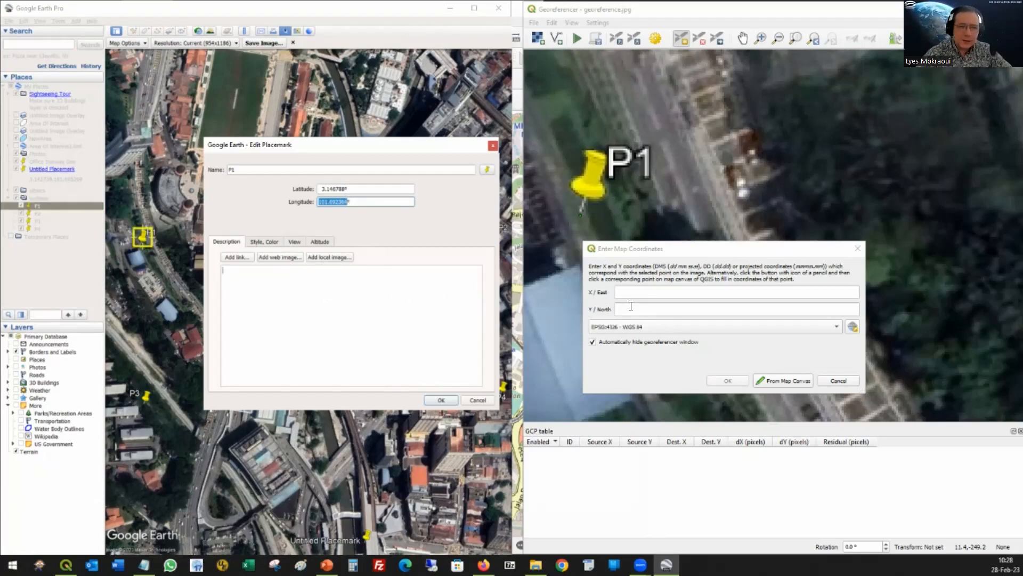
left_click(657, 315)
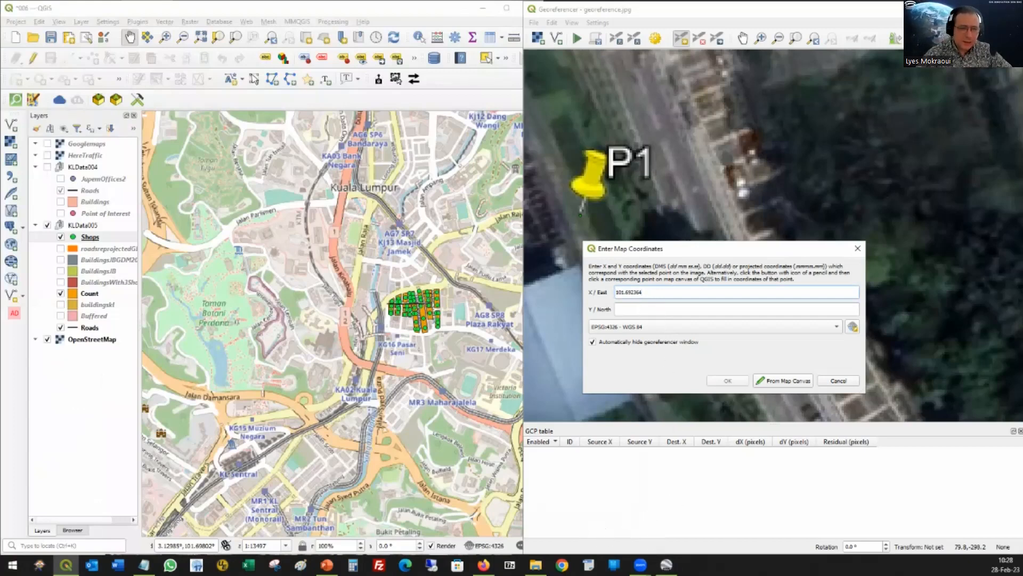
Step: Copy P1's latitude 3.146788 from Google Earth Pro into the point's Y / North value and accept the map coordinates
key("alt+Tab")
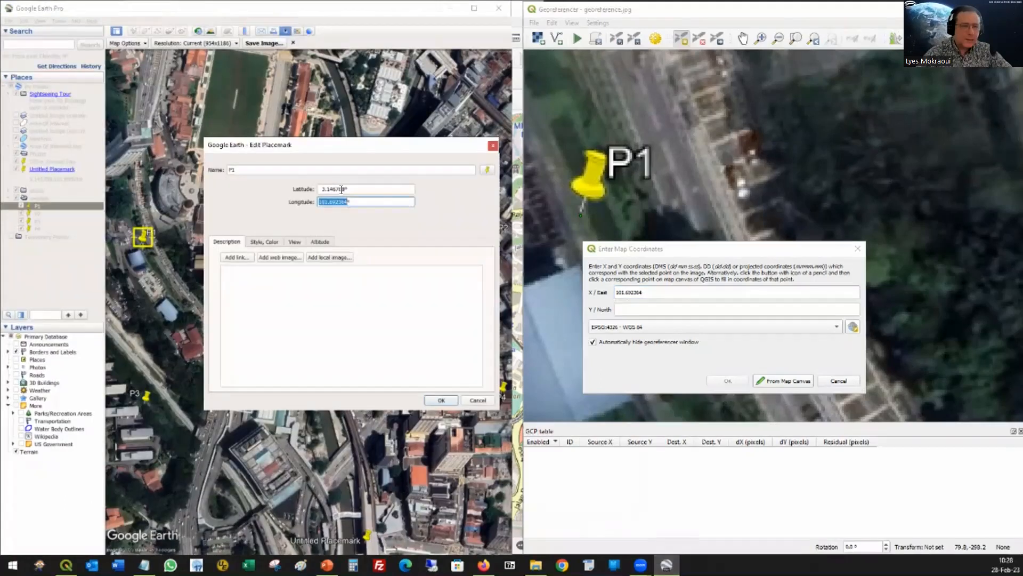
double_click(331, 191)
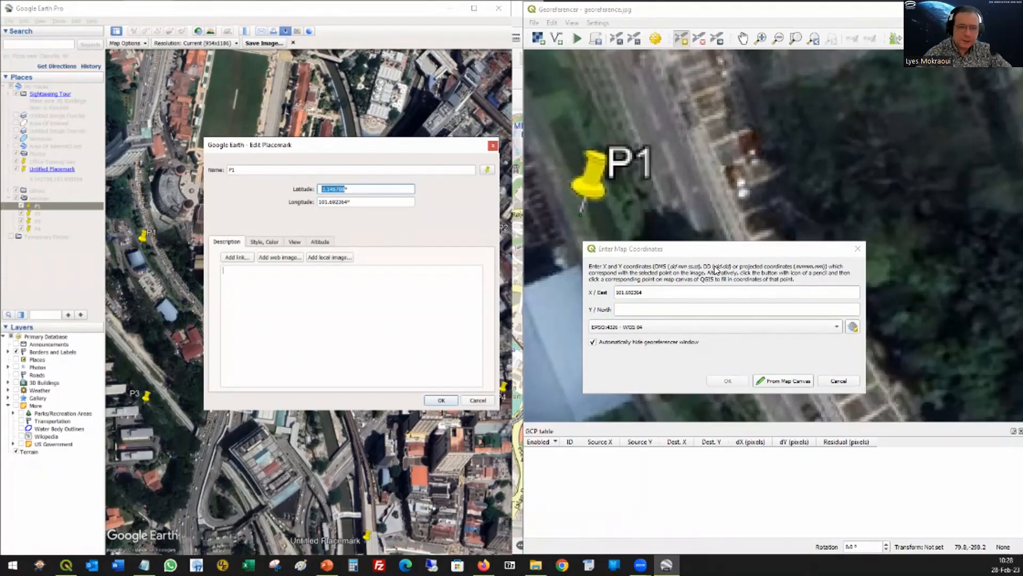
left_click(633, 309)
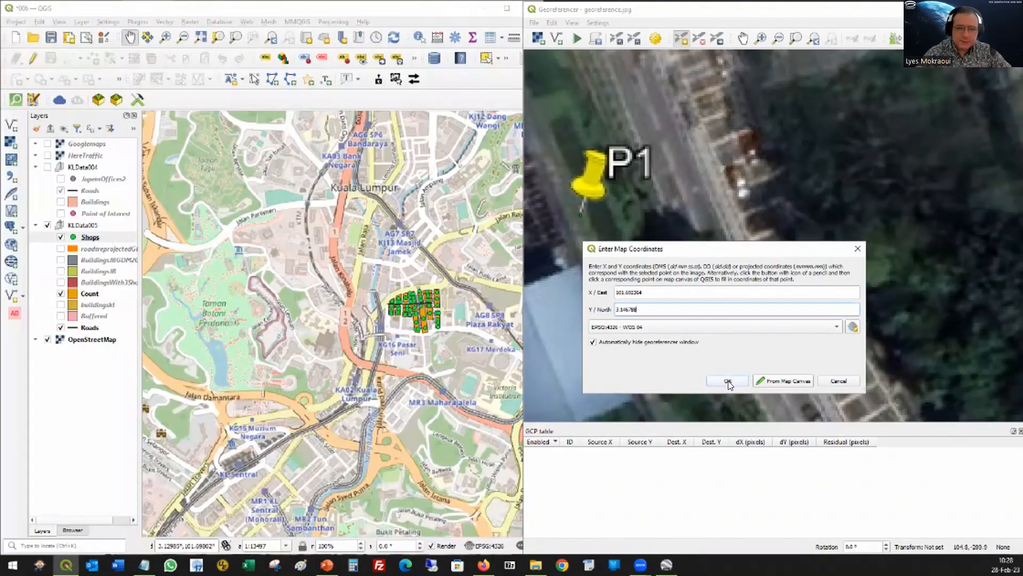
left_click(728, 380)
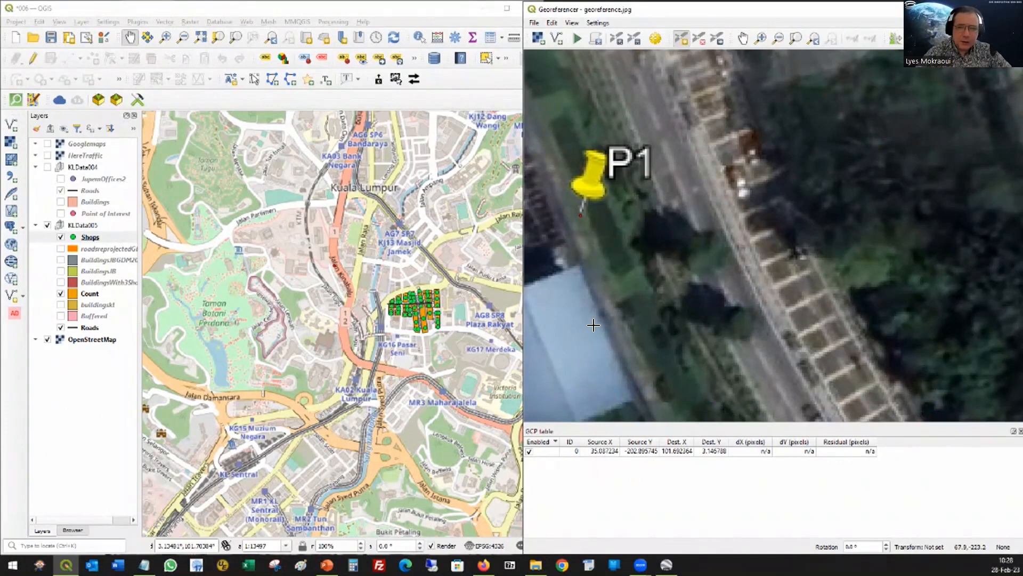
Step: Place a ground control point at the tip of the P2 pin on the Georeferencer image
left_click_drag(948, 253, 636, 224)
left_click_drag(805, 254, 825, 248)
left_click_drag(897, 263, 682, 244)
left_click_drag(1018, 235, 850, 265)
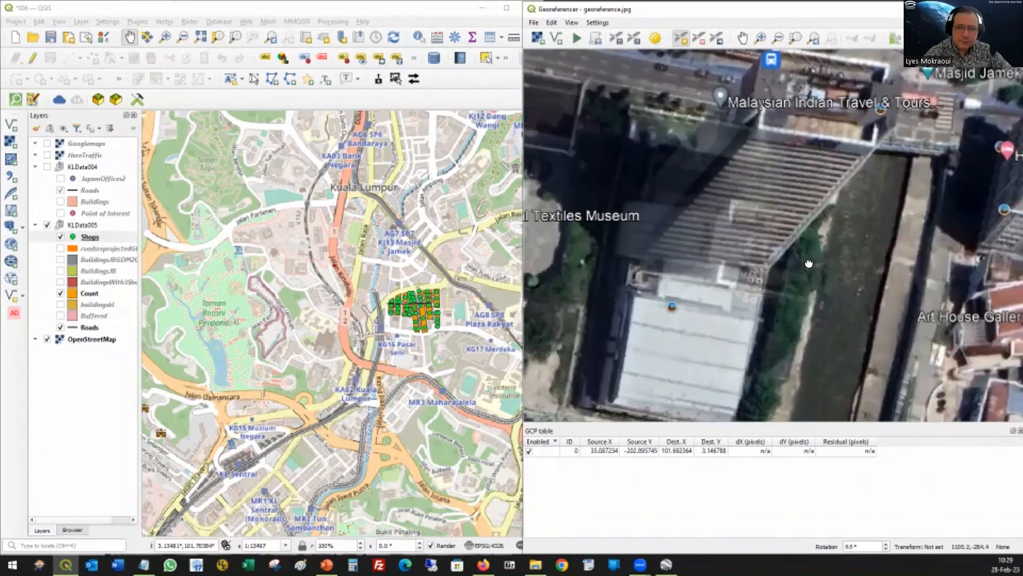
left_click_drag(1012, 213, 919, 239)
scroll(943, 210, "down", 2)
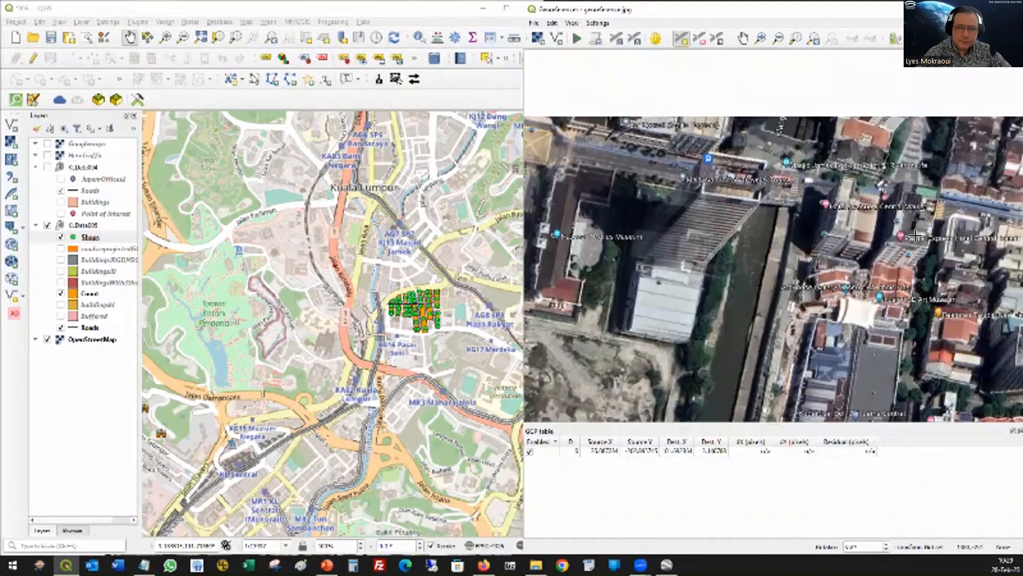
scroll(917, 234, "down", 3)
scroll(792, 248, "up", 3)
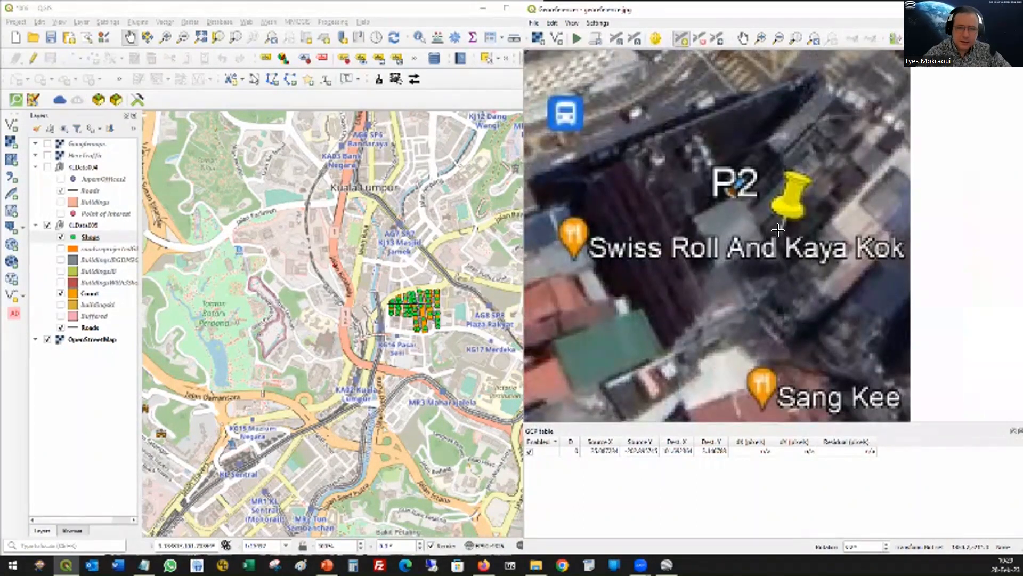
left_click(778, 230)
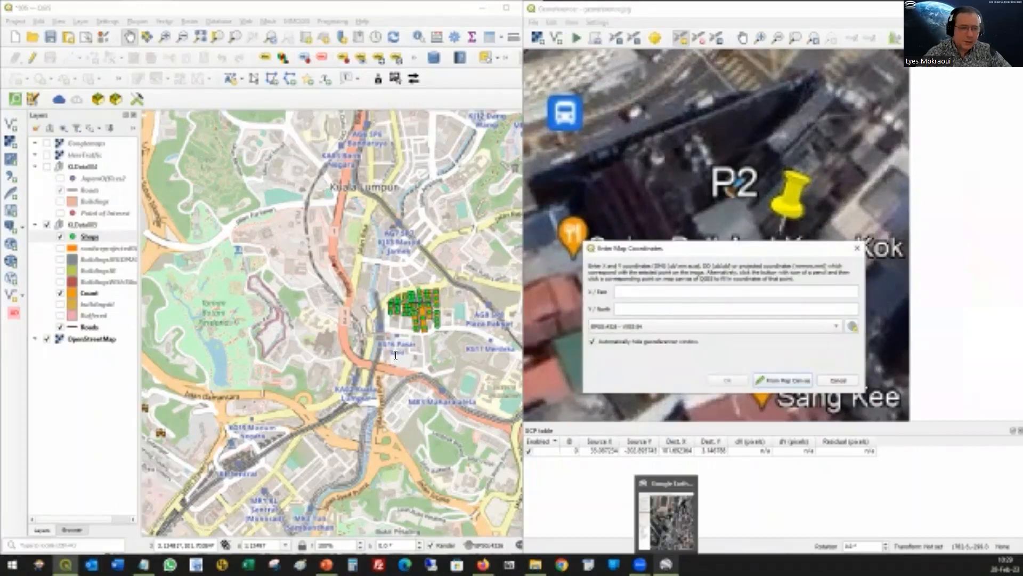
Step: Close P1's properties in Google Earth Pro and copy P2's latitude 3.146788 into the new Georeferencer point's Y / North value
left_click(666, 564)
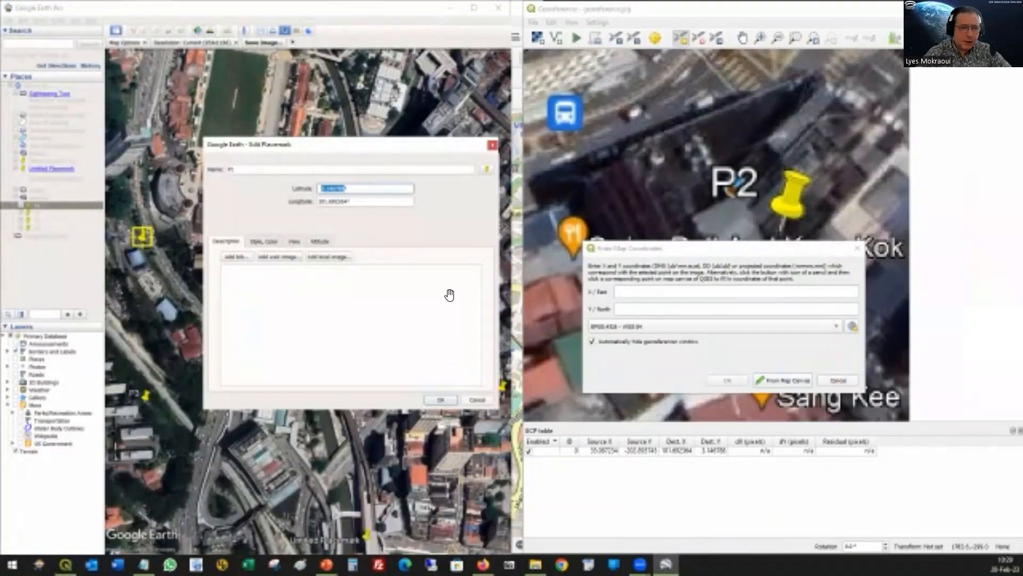
key("Return")
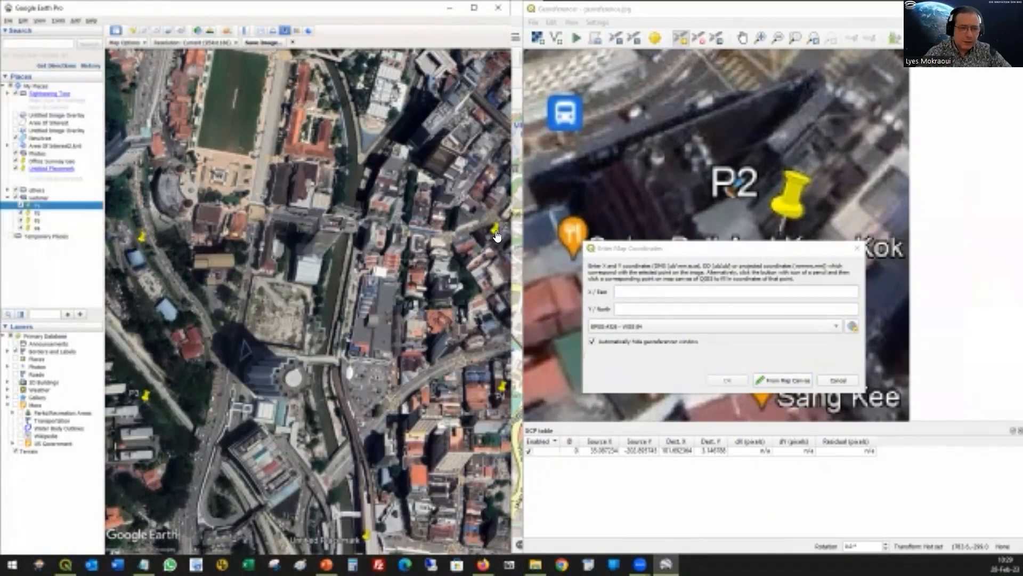
right_click(495, 230)
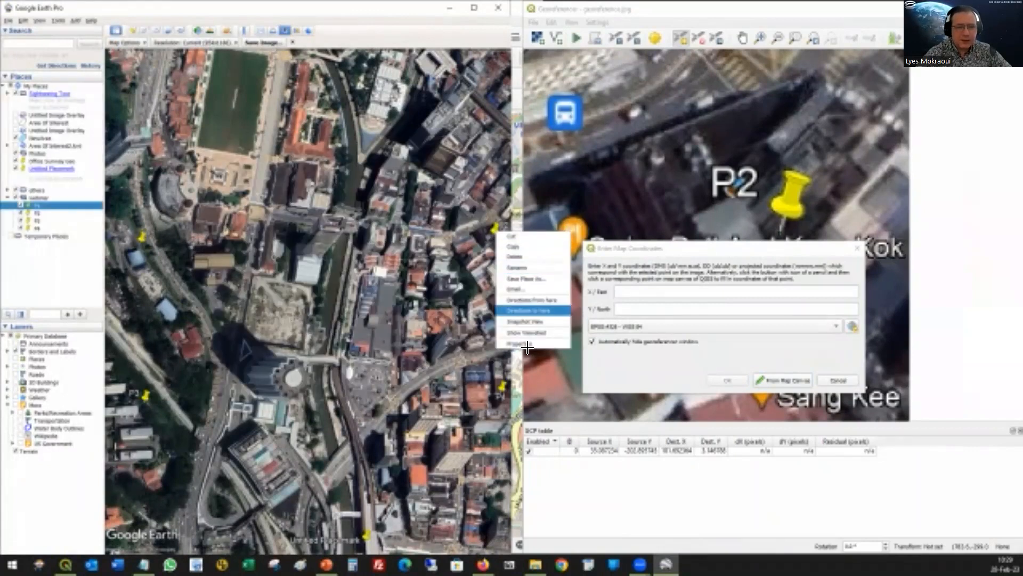
key("Return")
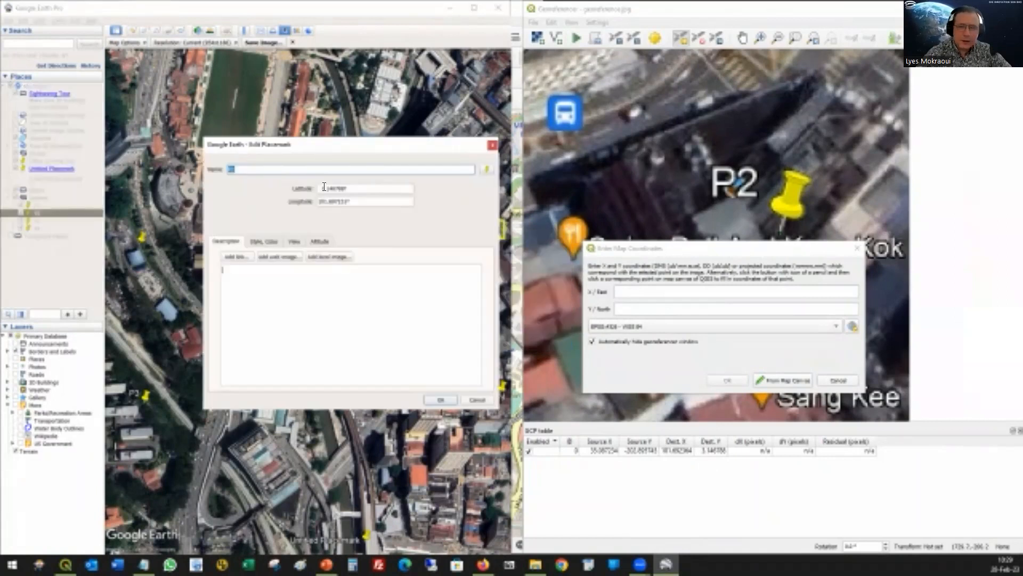
left_click_drag(329, 189, 321, 192)
left_click(332, 306)
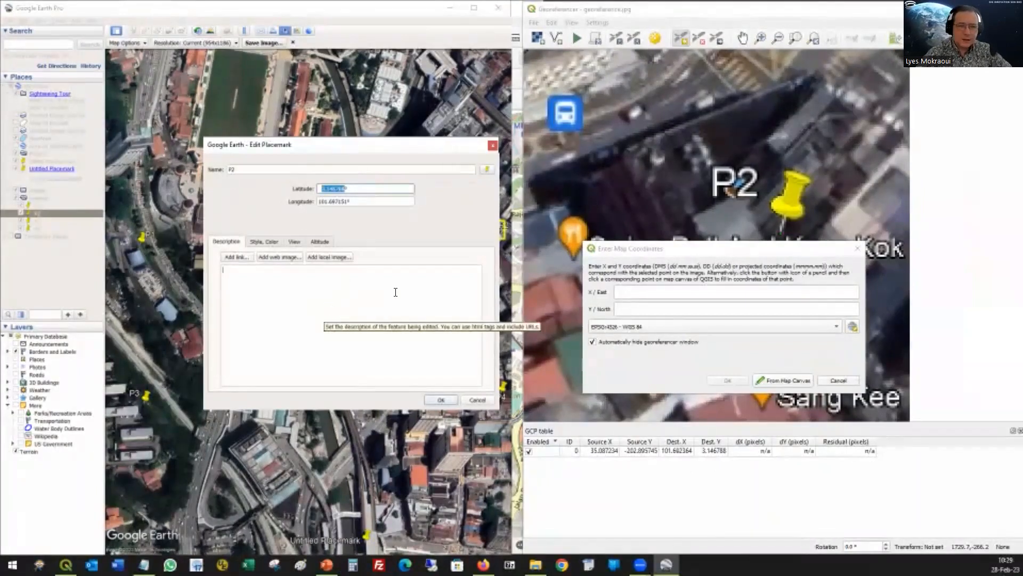
left_click(638, 308)
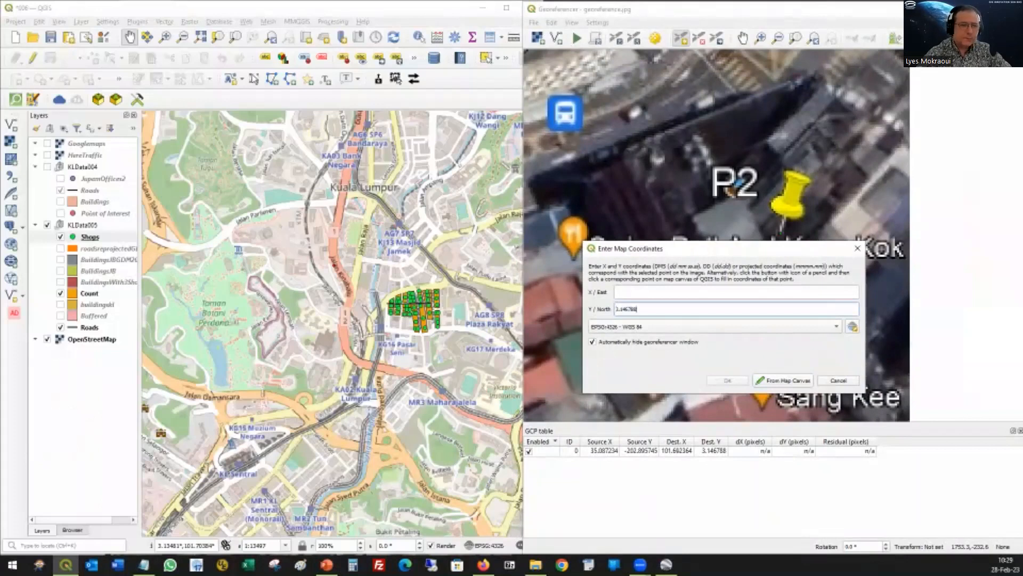
Step: Copy P2's longitude 101.697151 from Google Earth Pro into the point's X / East value and accept the map coordinates
key("alt+Tab")
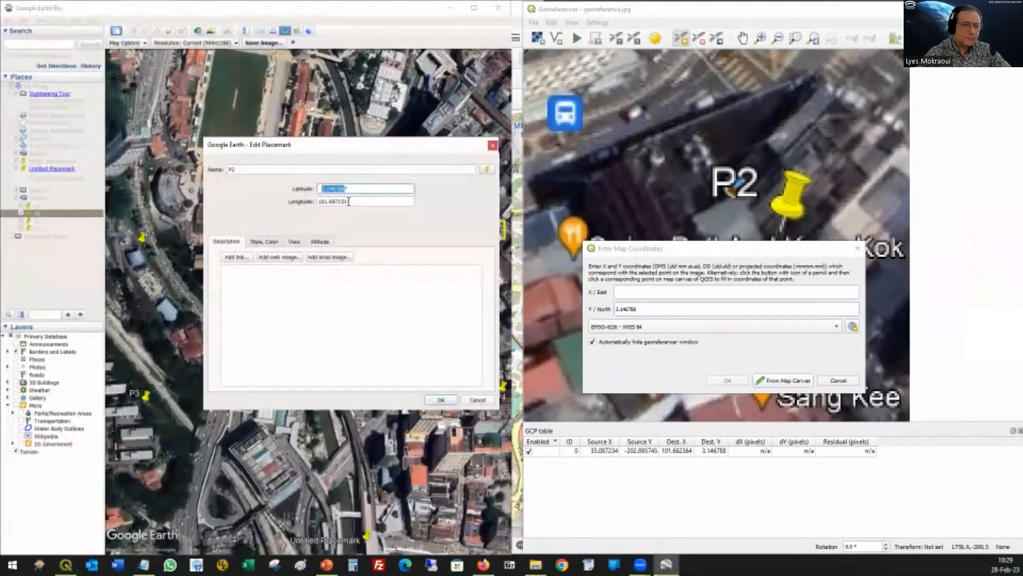
left_click(347, 202)
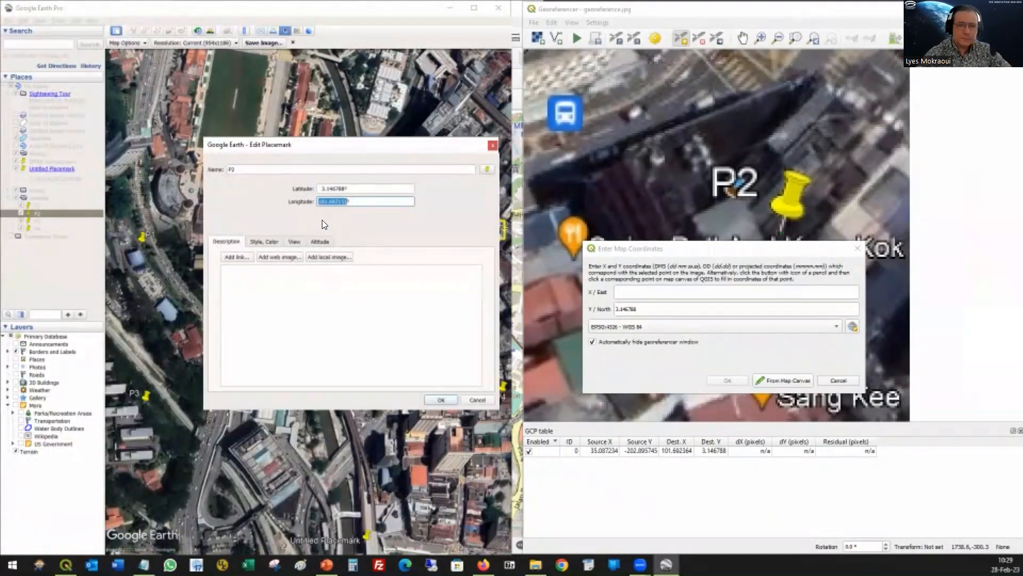
left_click(635, 291)
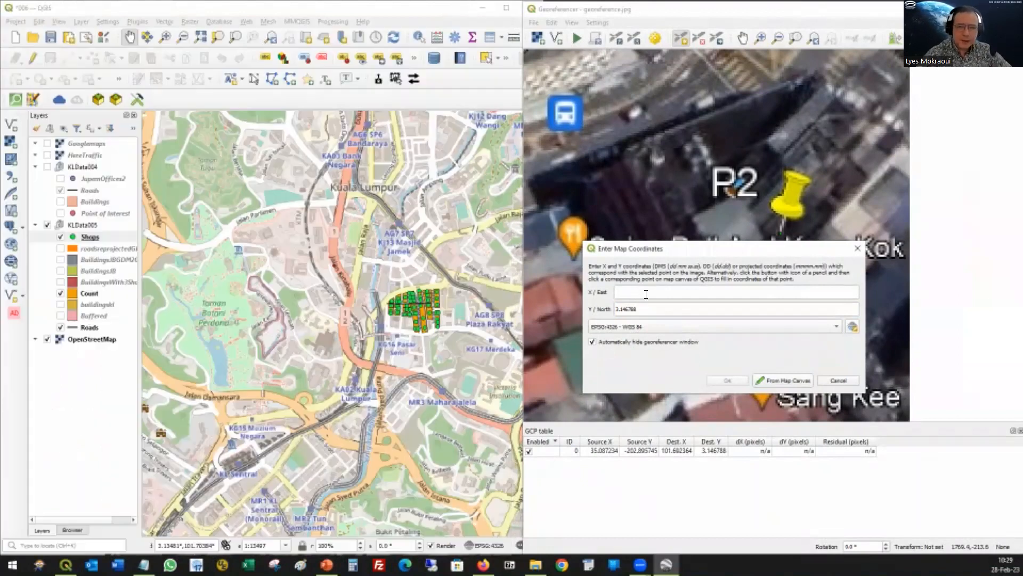
type("101.697151")
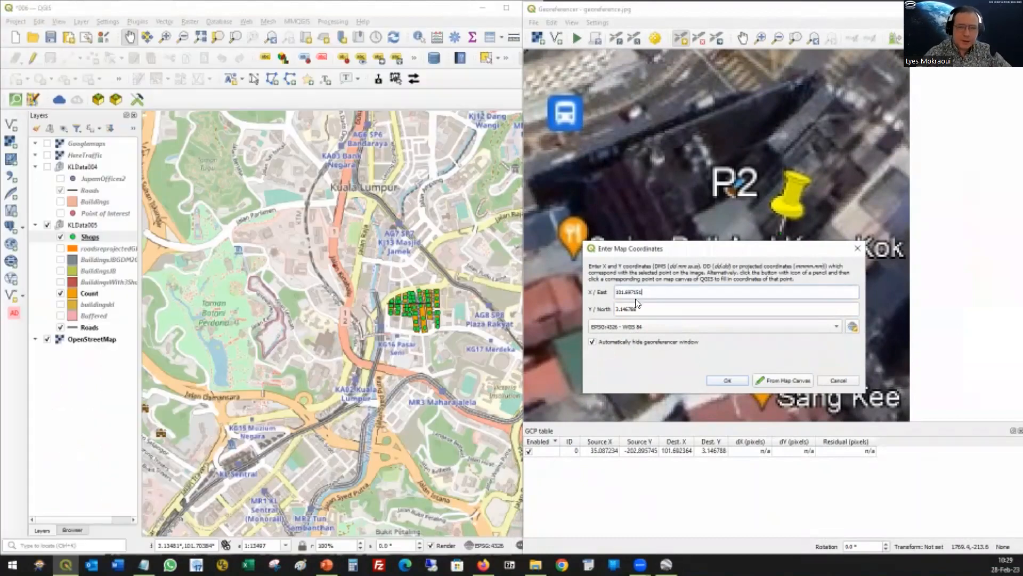
left_click(728, 380)
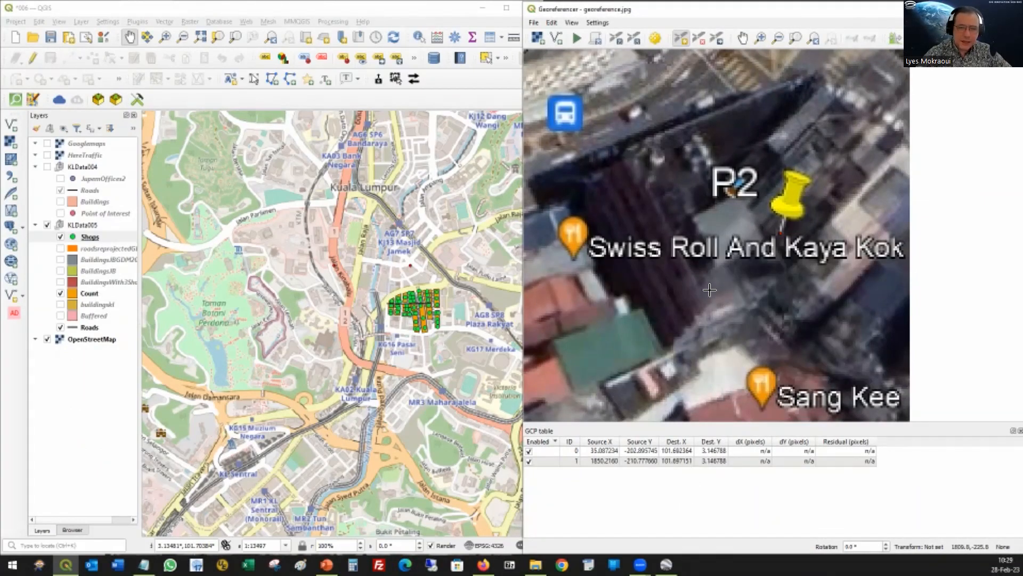
Step: Place a ground control point at the tip of the P3 pin on the Georeferencer image
scroll(703, 301, "down", 5)
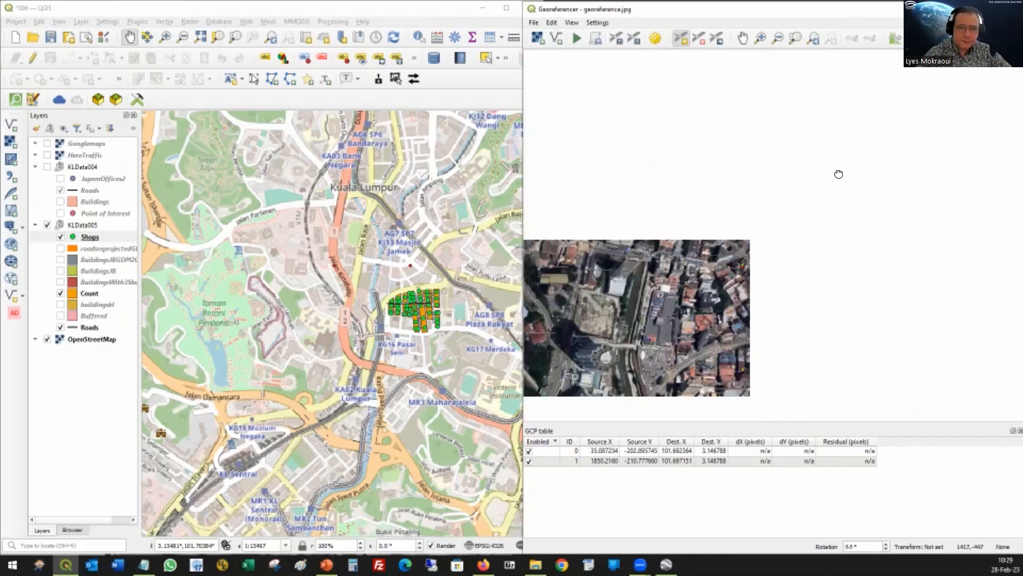
scroll(680, 239, "up", 5)
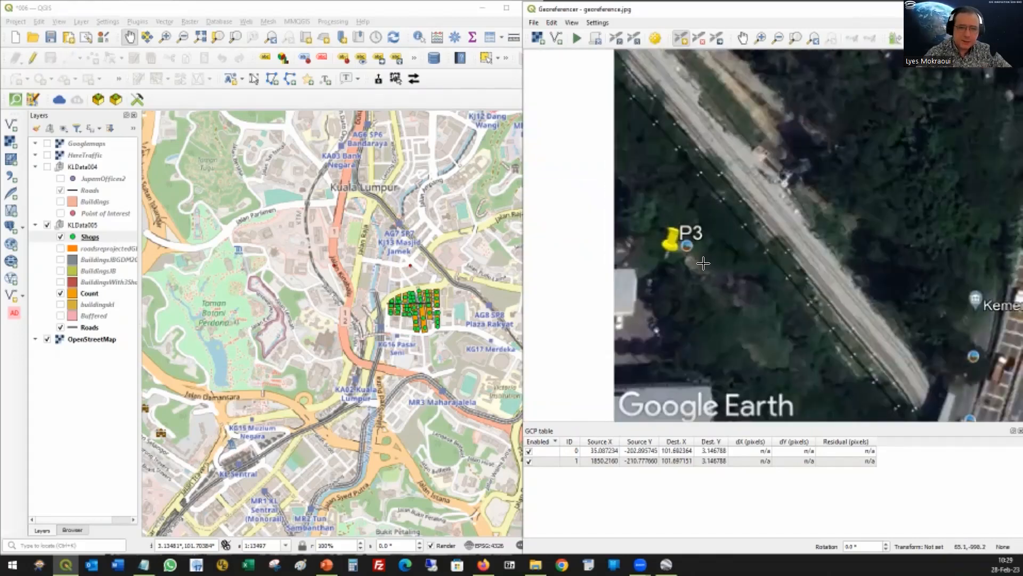
scroll(672, 258, "up", 4)
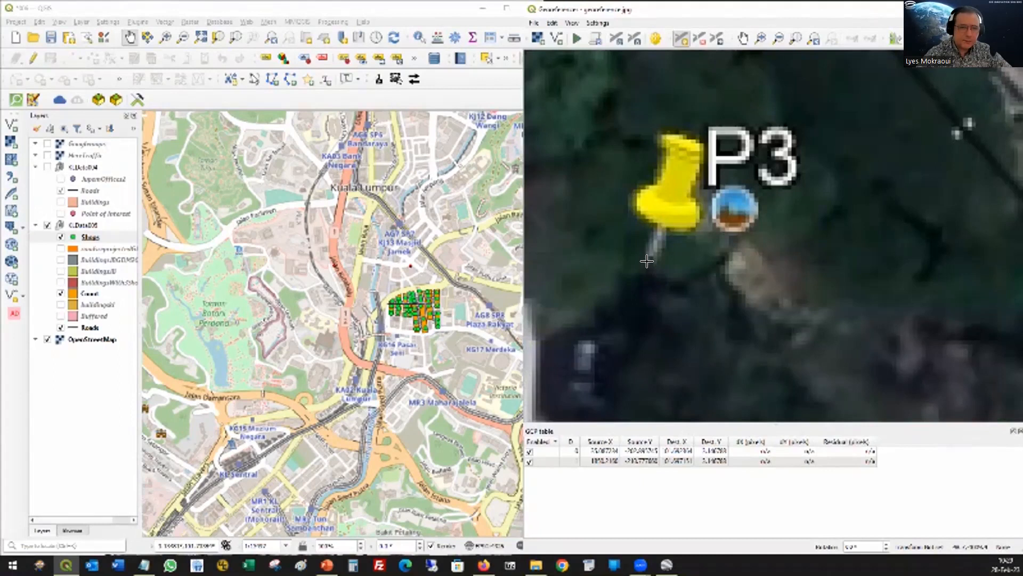
left_click(638, 277)
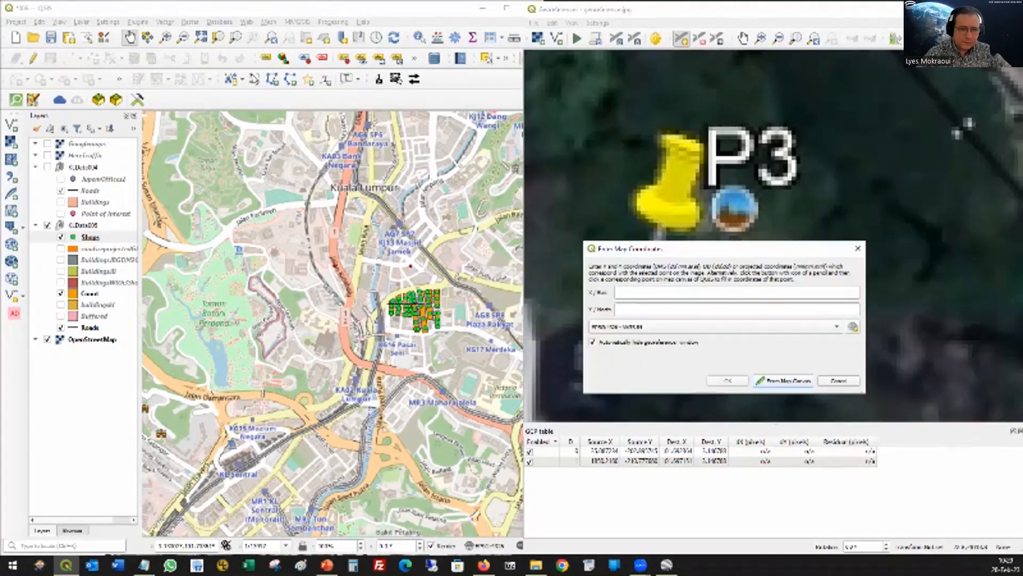
Step: Close P2's properties in Google Earth Pro and copy P3's longitude into the new Georeferencer point's X / East value
left_click(666, 565)
left_click(474, 398)
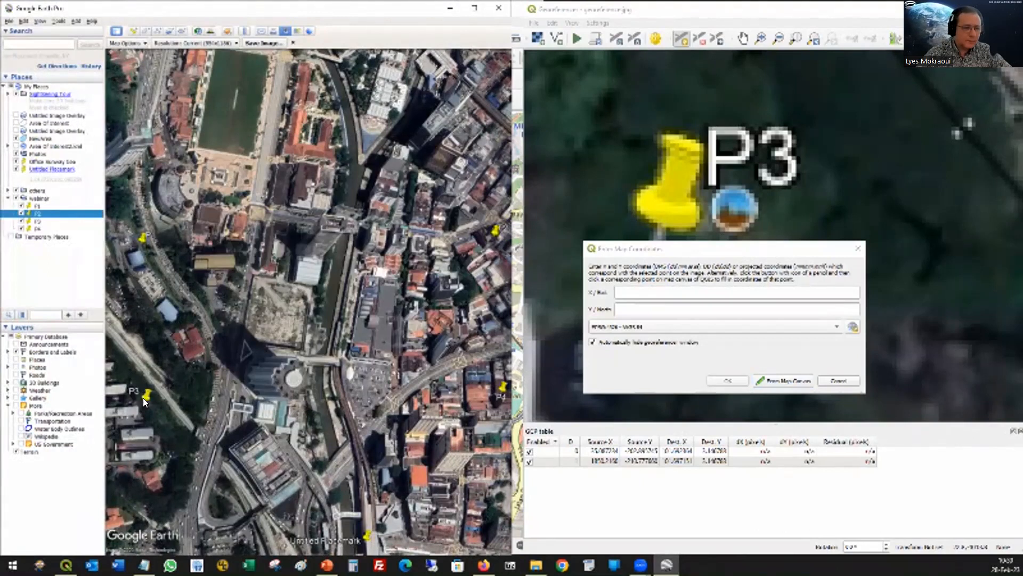
right_click(144, 397)
left_click(169, 512)
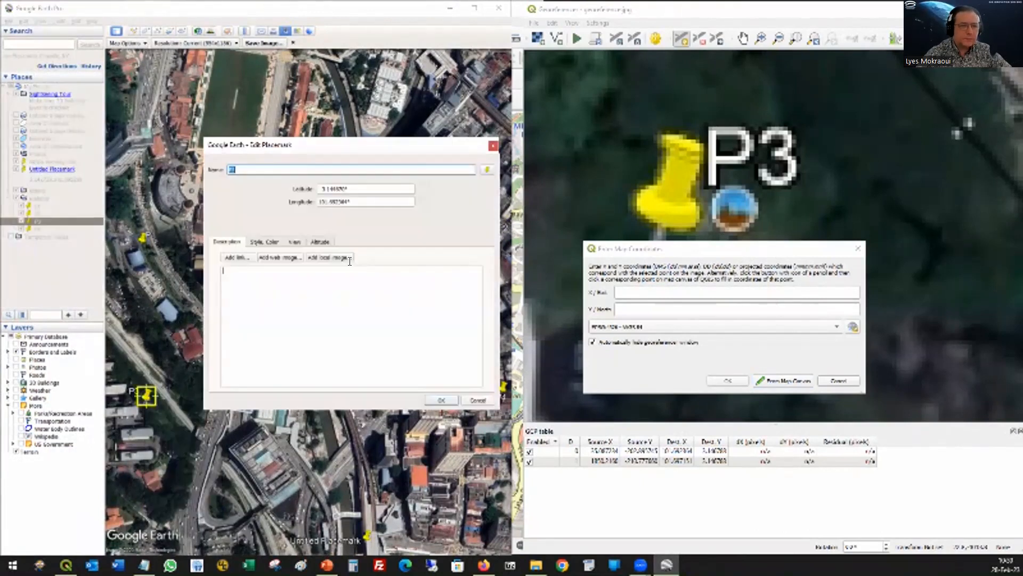
left_click_drag(350, 202, 280, 202)
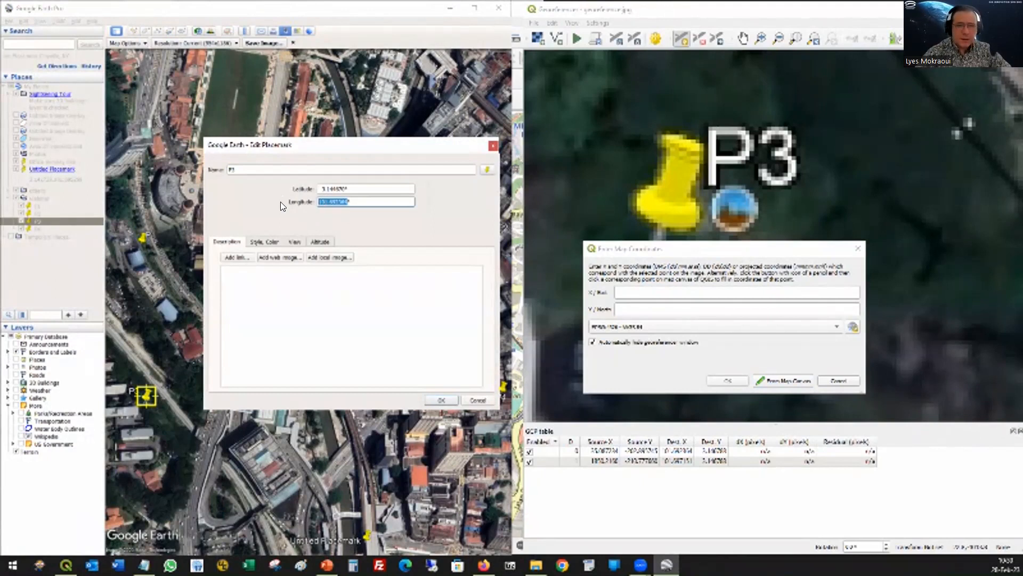
left_click(631, 290)
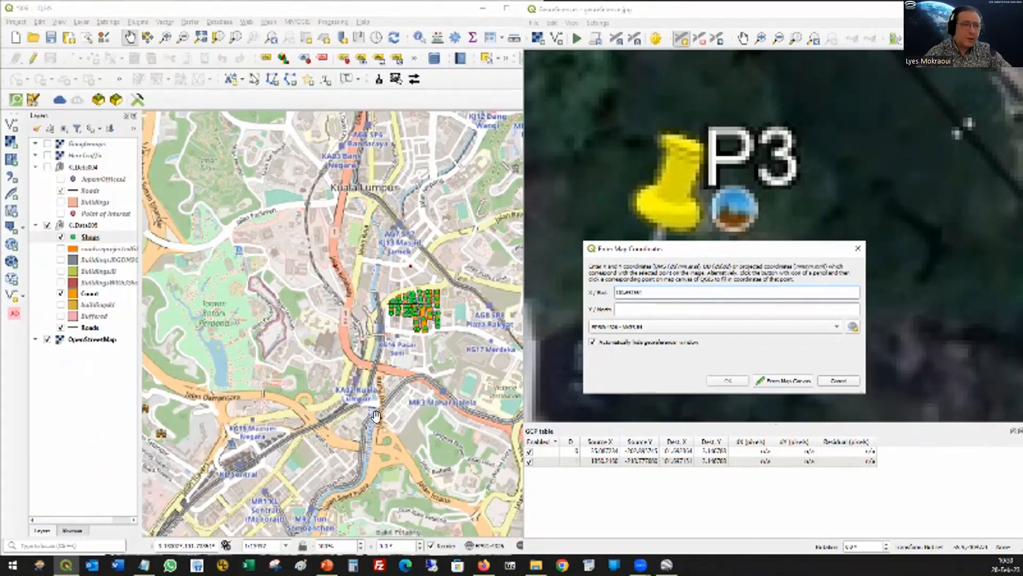
Step: Copy P3's latitude 3.144670 from Google Earth Pro into the new point's Y / North value and accept the map coordinates
left_click(666, 564)
double_click(328, 189)
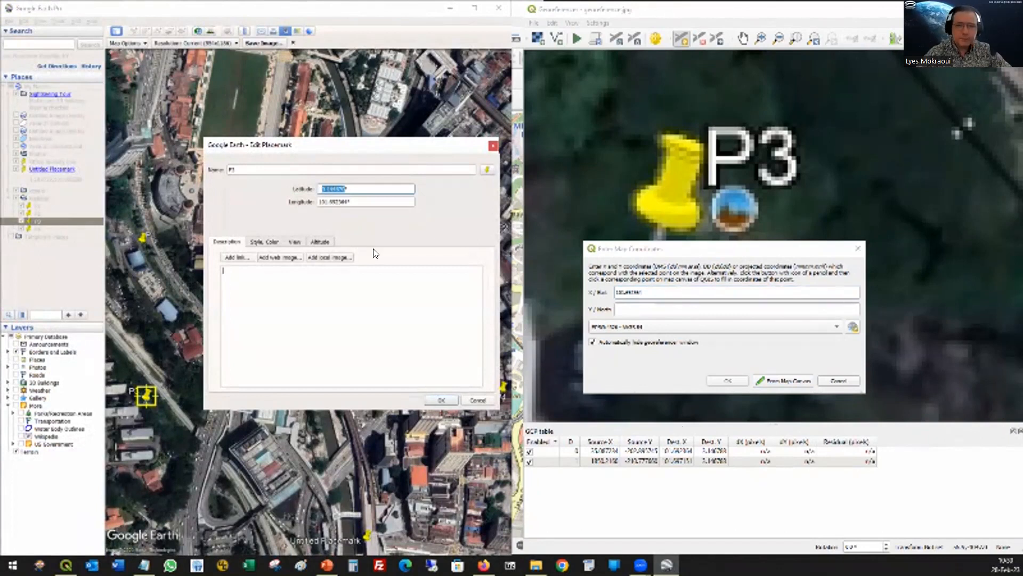
left_click(633, 311)
type("3.14472")
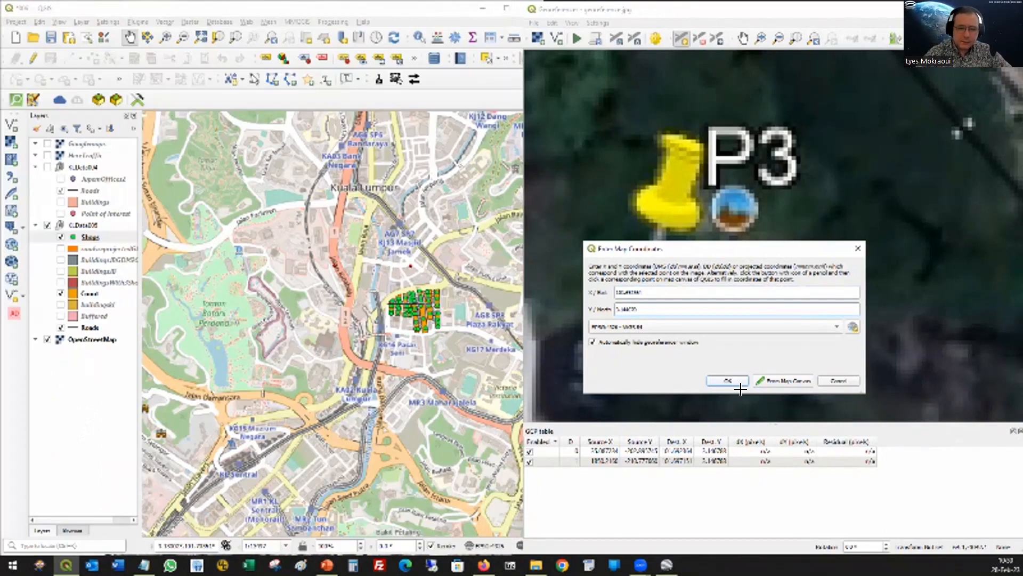
left_click(728, 380)
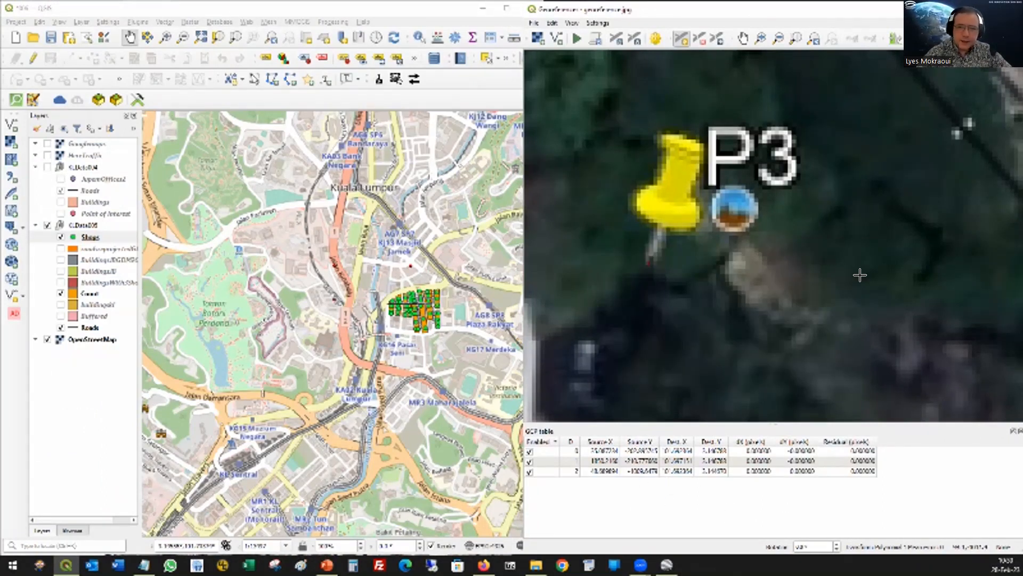
Step: Place a ground control point at the tip of the P4 pin on the Georeferencer image
scroll(860, 275, "down", 3)
scroll(853, 265, "down", 1)
left_click_drag(922, 252, 575, 247)
left_click_drag(923, 272, 641, 306)
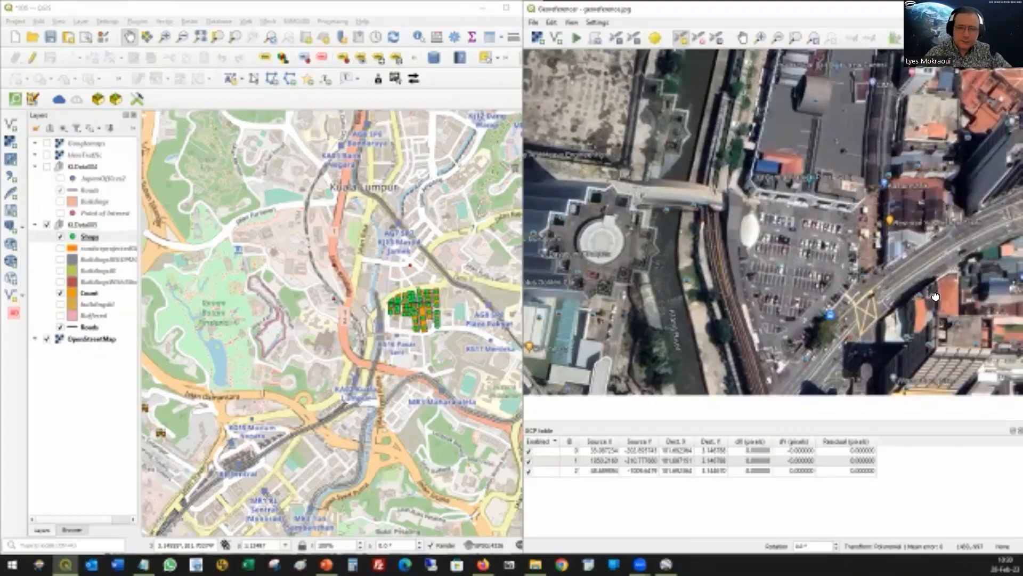
left_click_drag(935, 297, 760, 296)
scroll(798, 325, "up", 4)
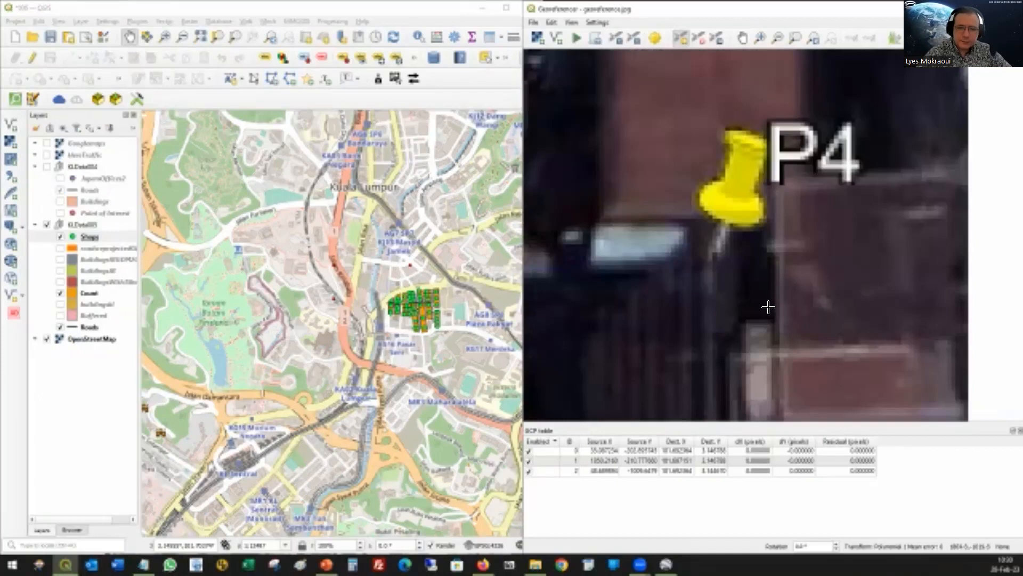
left_click(715, 257)
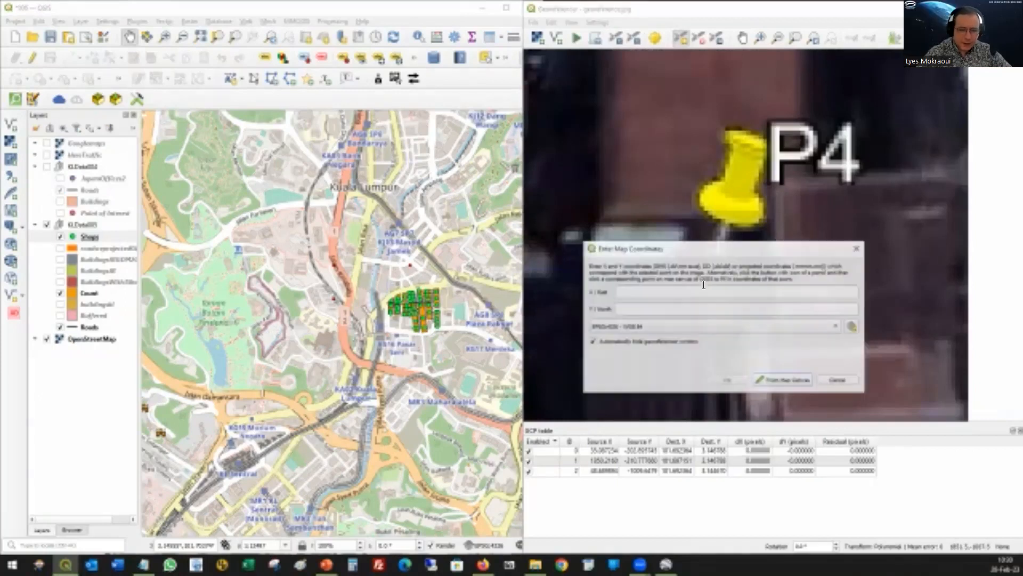
Step: Close P3's properties in Google Earth Pro, then copy P4's latitude 3.144670 into the new Georeferencer point's Y / North value
left_click(665, 564)
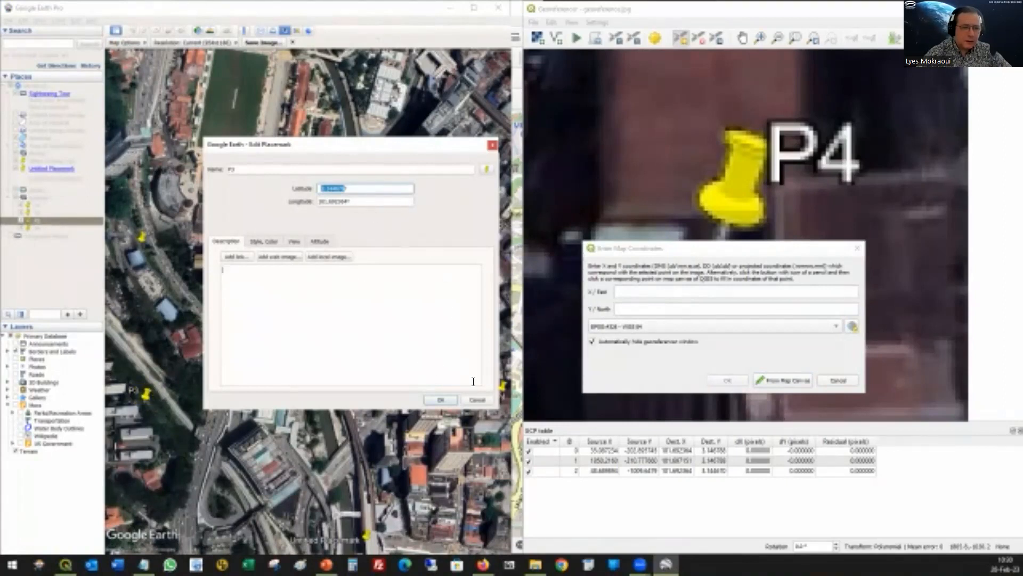
left_click(473, 402)
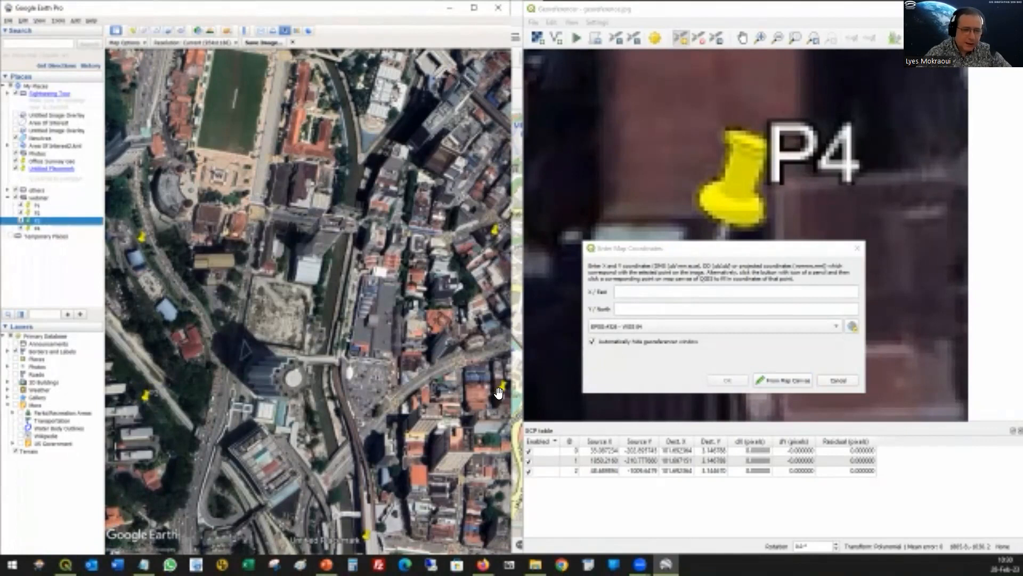
right_click(504, 390)
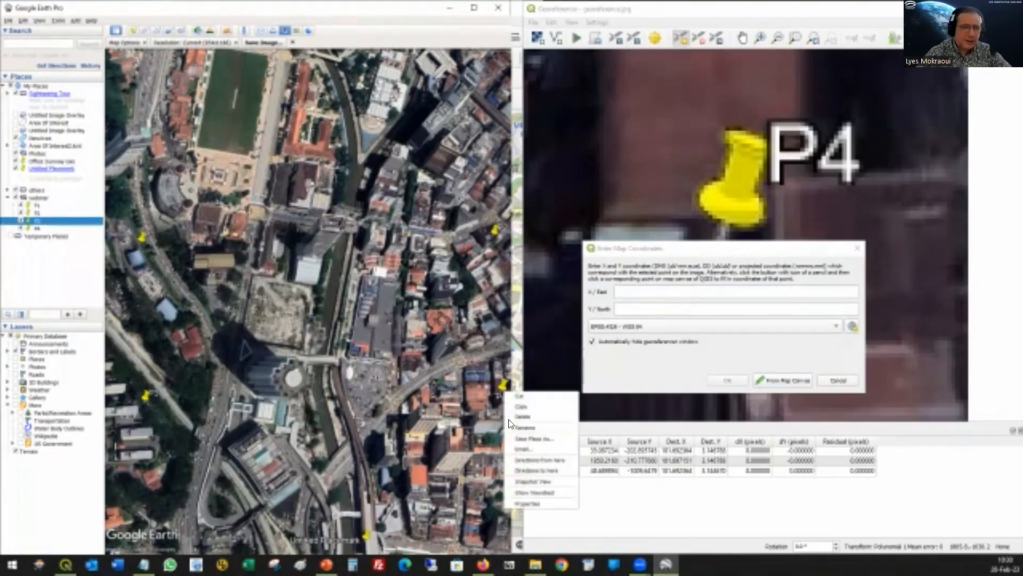
left_click(522, 503)
left_click_drag(345, 188, 326, 191)
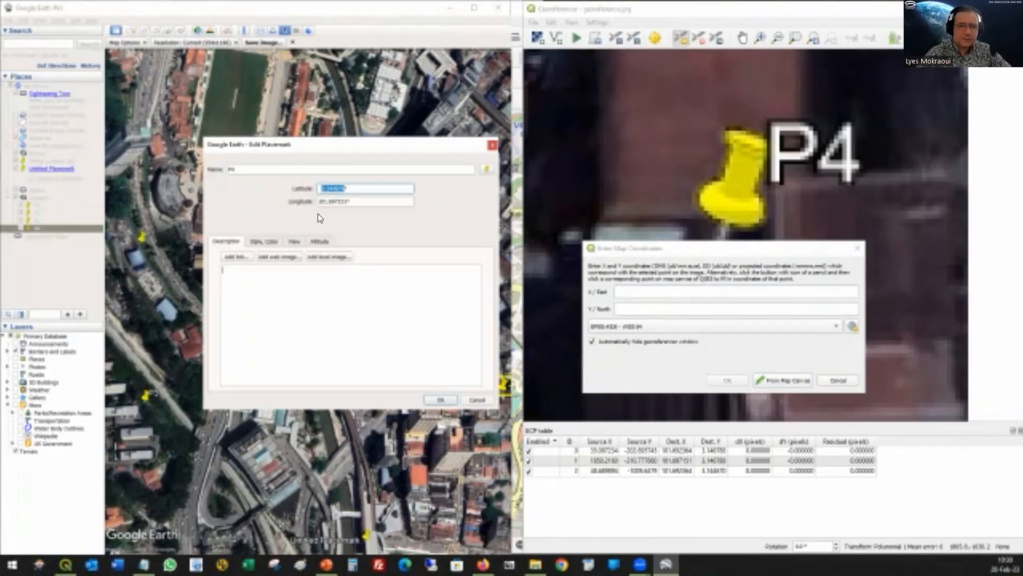
left_click(648, 309)
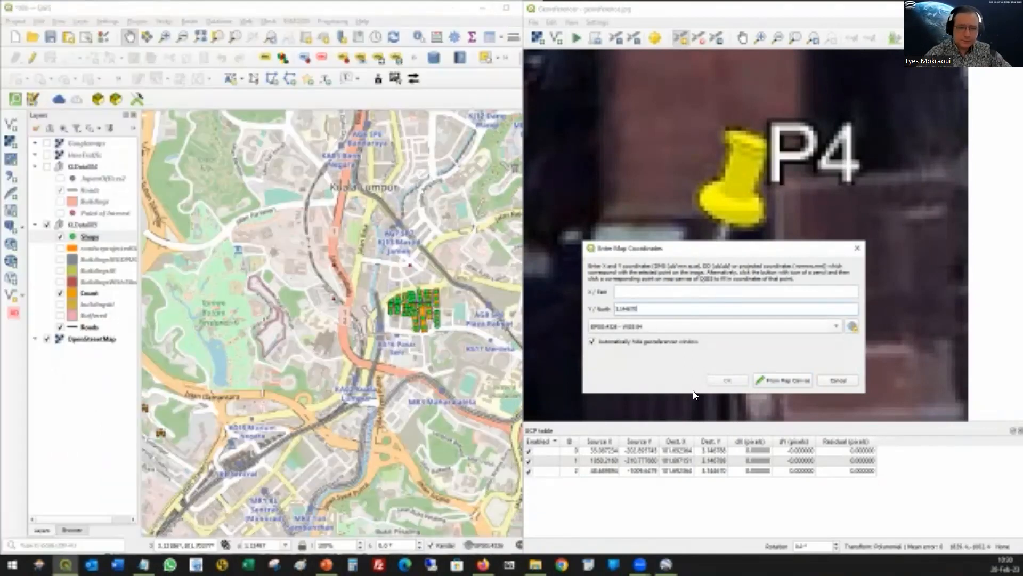
Step: Copy P4's longitude 101.697151 from Google Earth Pro into the point's X / East value and accept the map coordinates
left_click(666, 563)
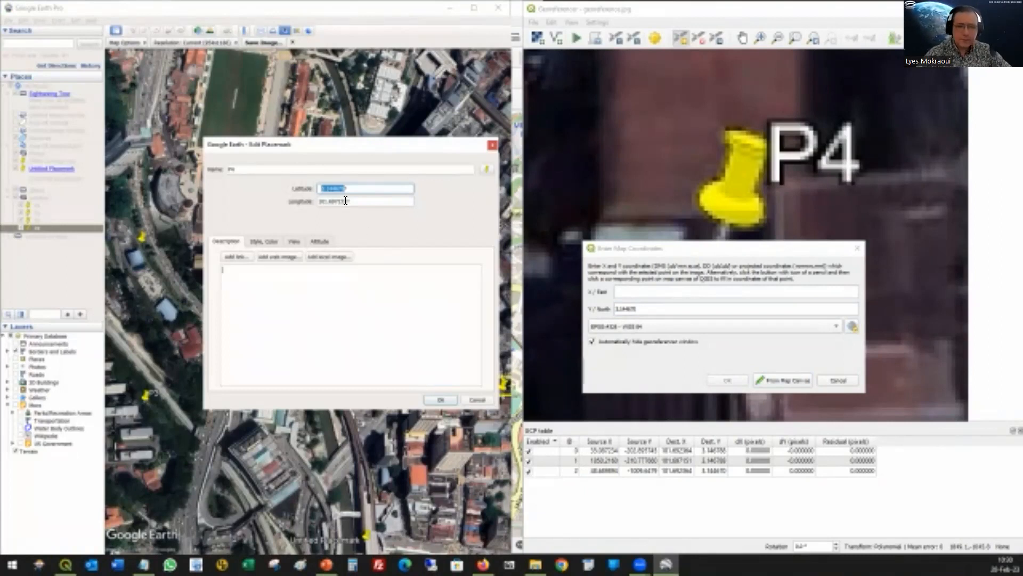
left_click_drag(346, 202, 313, 201)
key("ctrl+c")
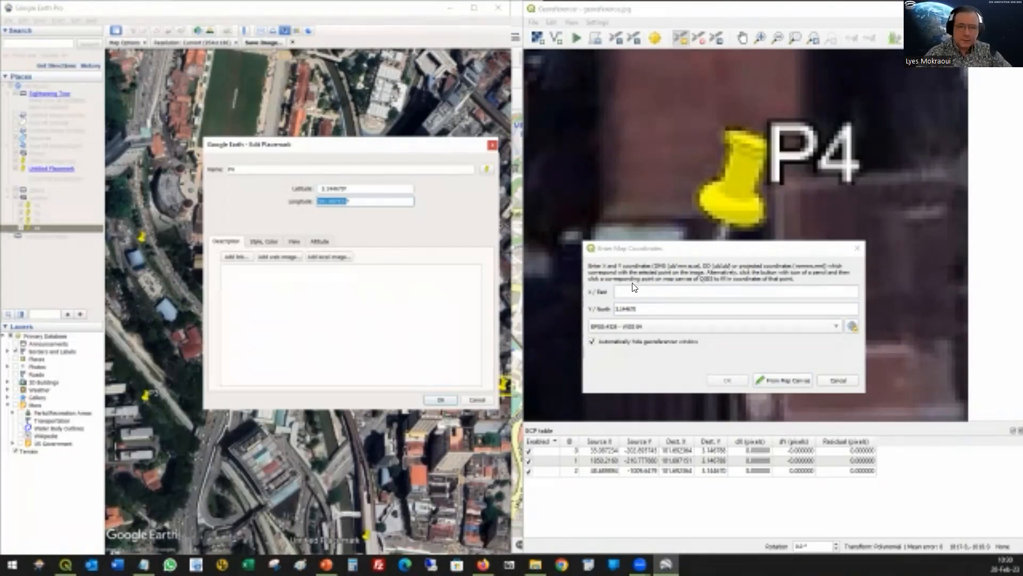
left_click(634, 292)
key("ctrl+v")
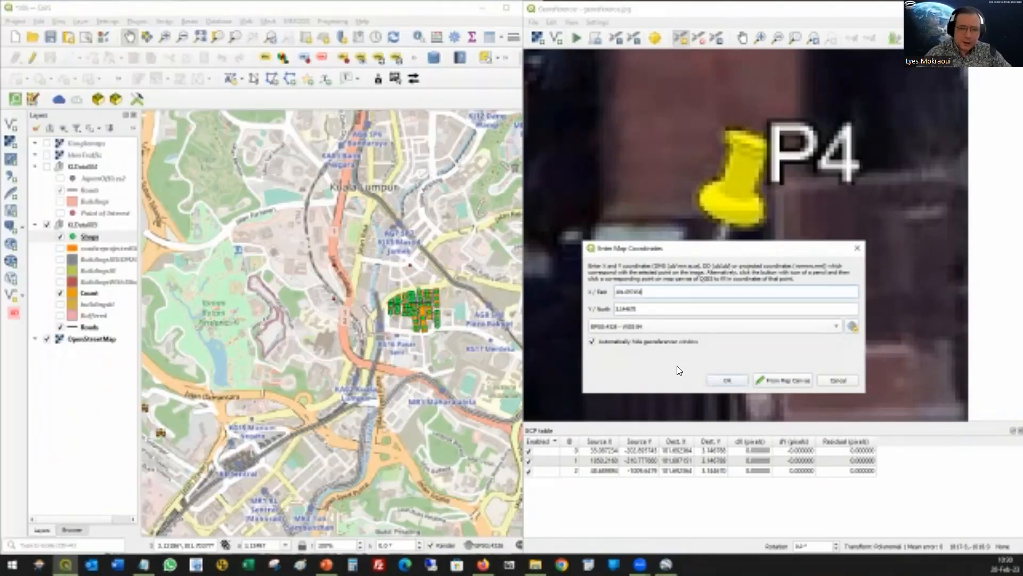
left_click(726, 379)
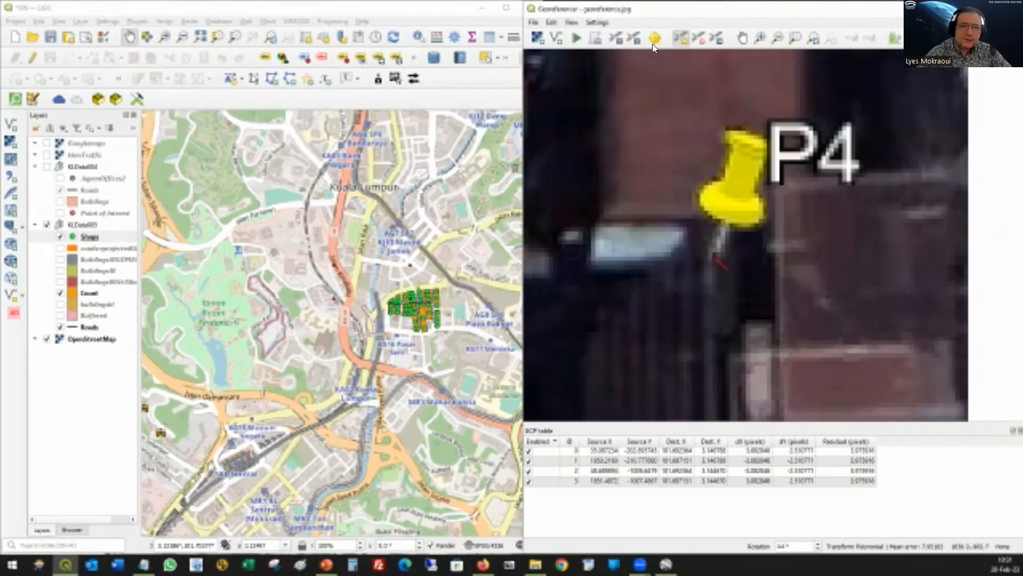
left_click(7, 44)
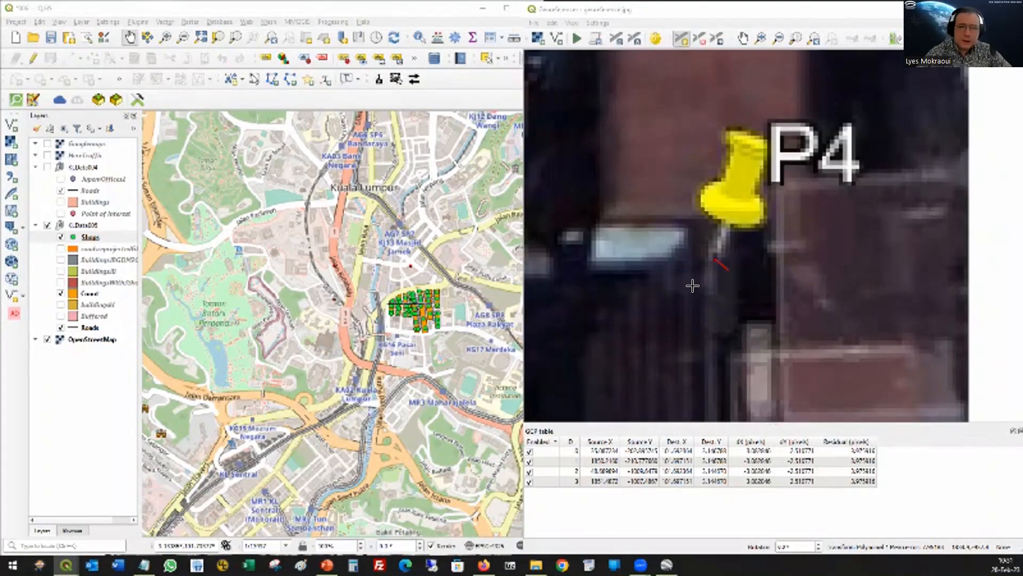
left_click(714, 267)
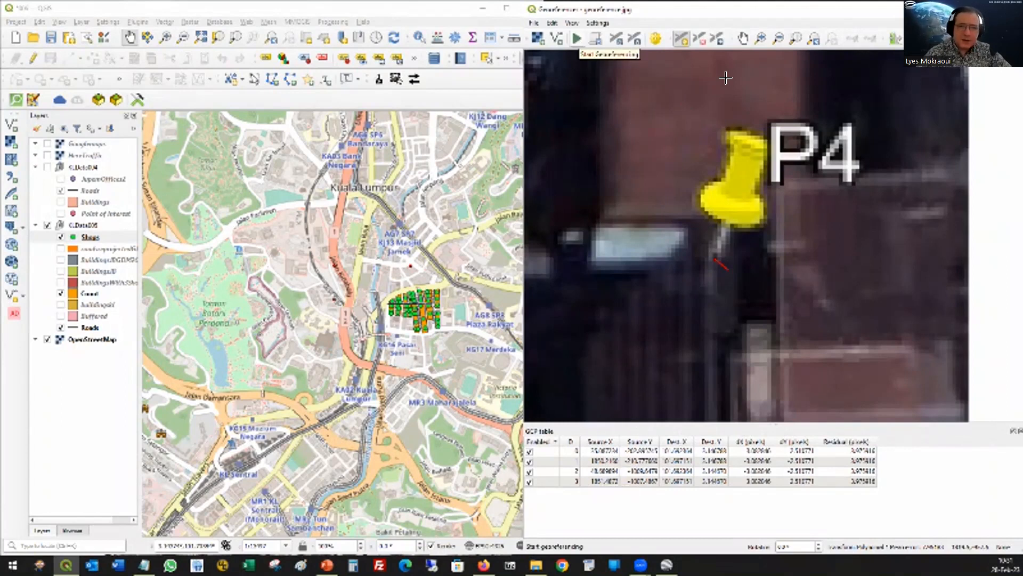
Step: Open the Georeferencer's transformation settings and name the output file georeference_modified2.tif in the images folder
left_click(656, 37)
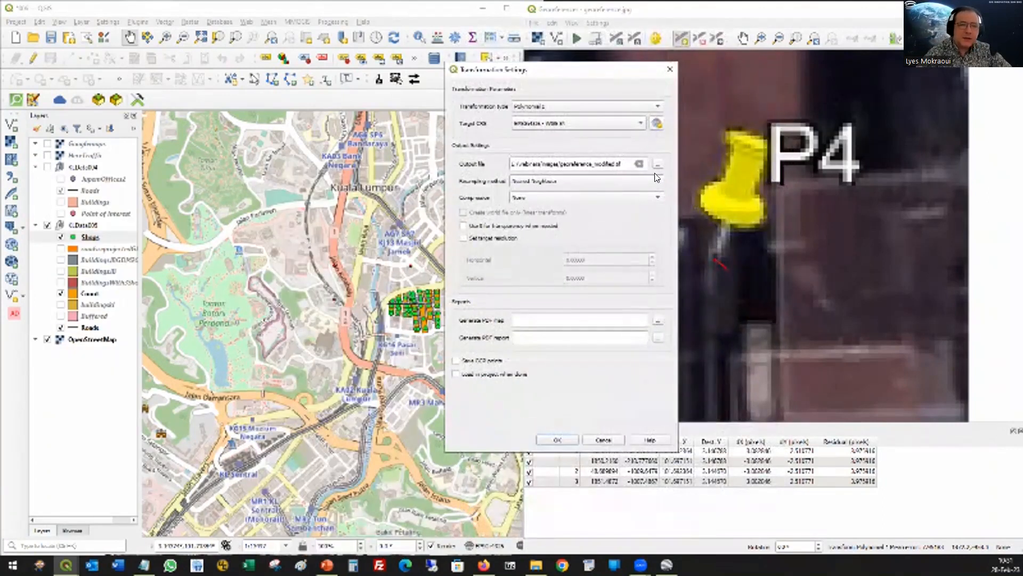
left_click(658, 163)
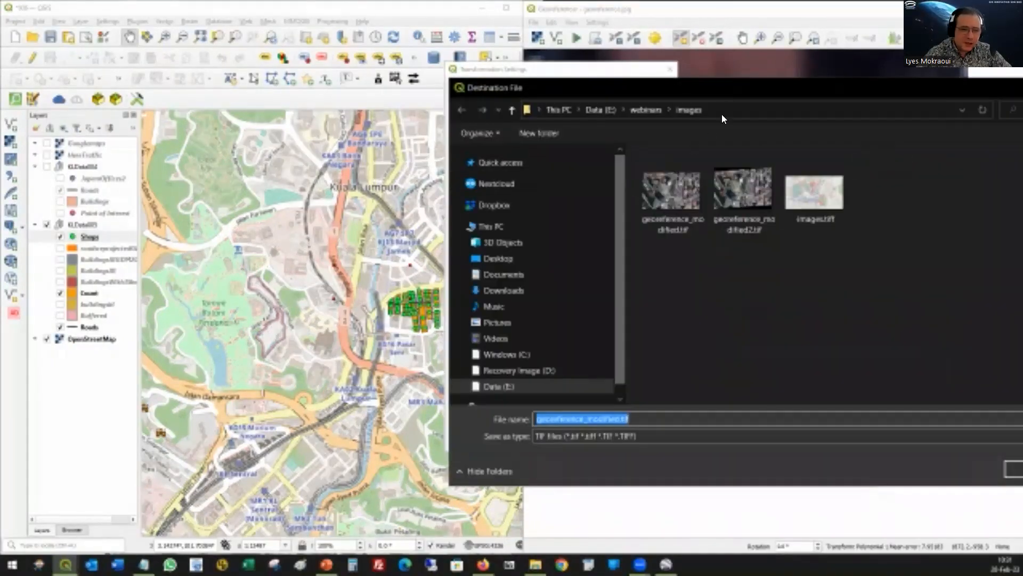
left_click_drag(740, 87, 630, 84)
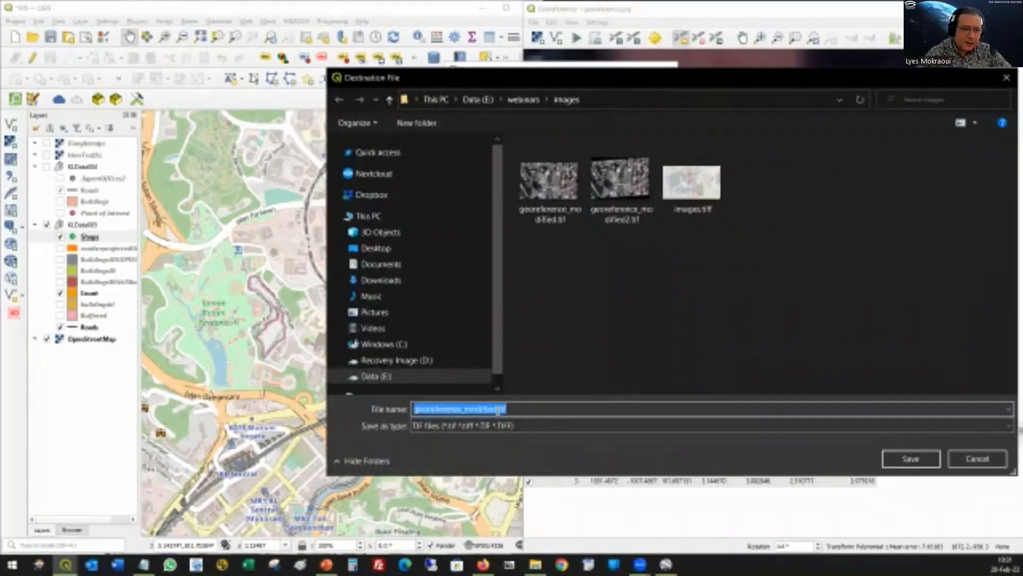
key("End")
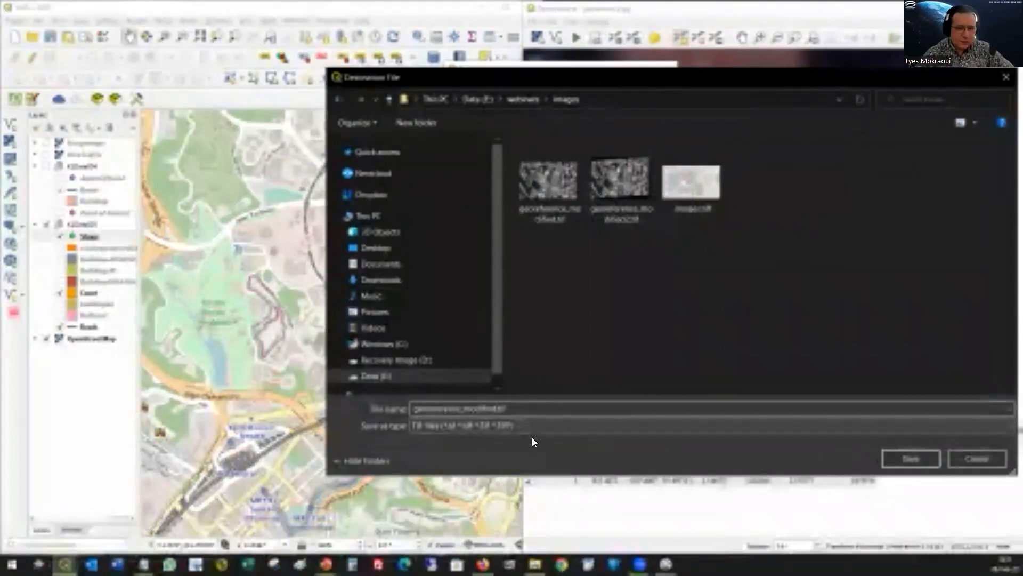
type("2")
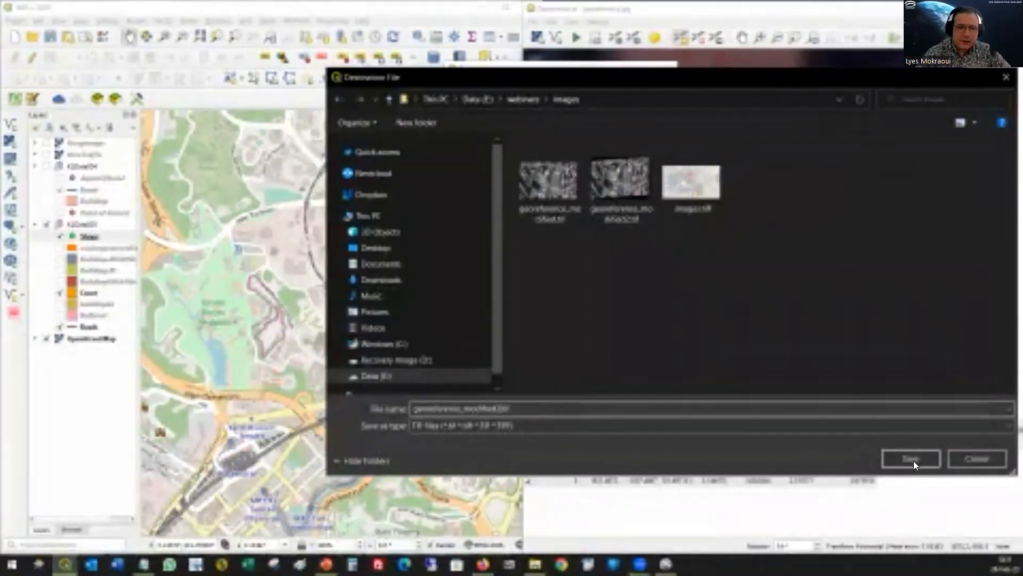
left_click(911, 460)
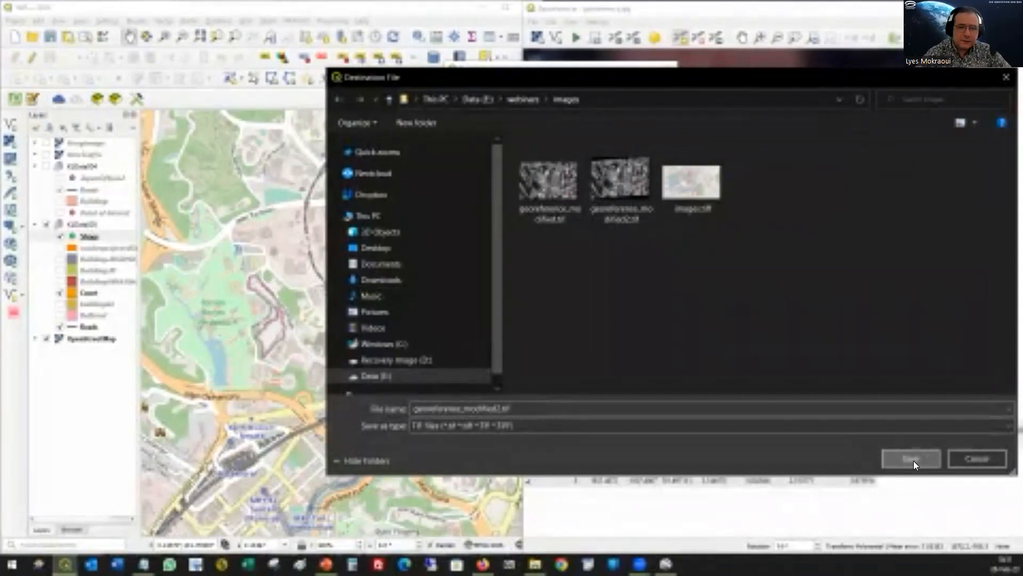
Step: Edit the end of the output file name, save it and accept the transformation settings
double_click(496, 408)
left_click(499, 409)
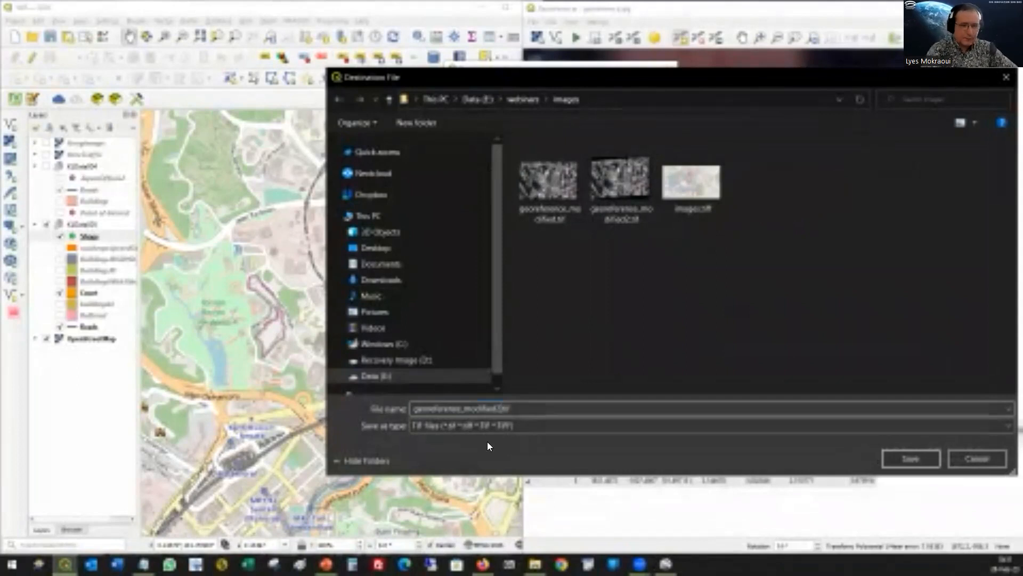
left_click(915, 462)
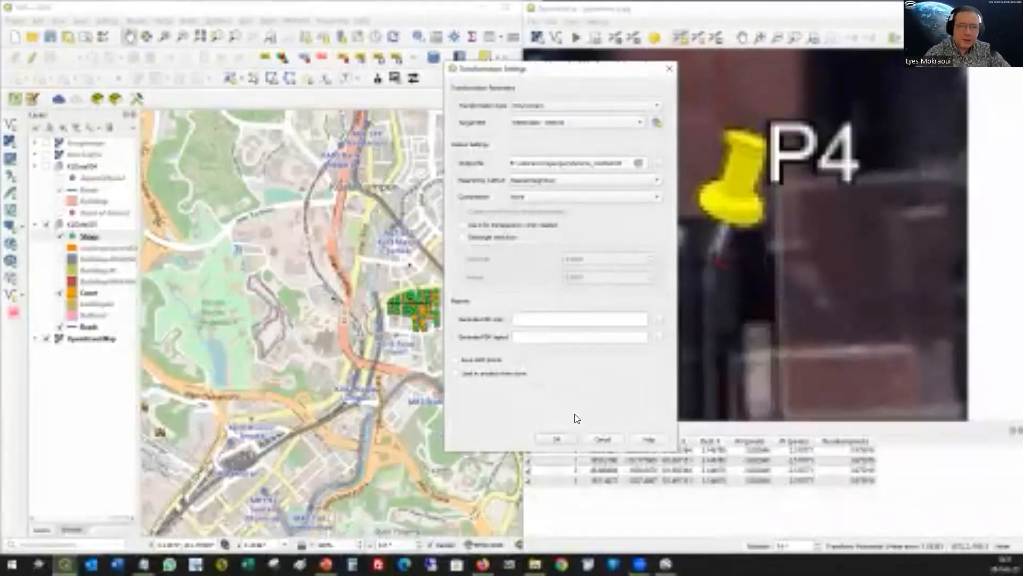
left_click(558, 440)
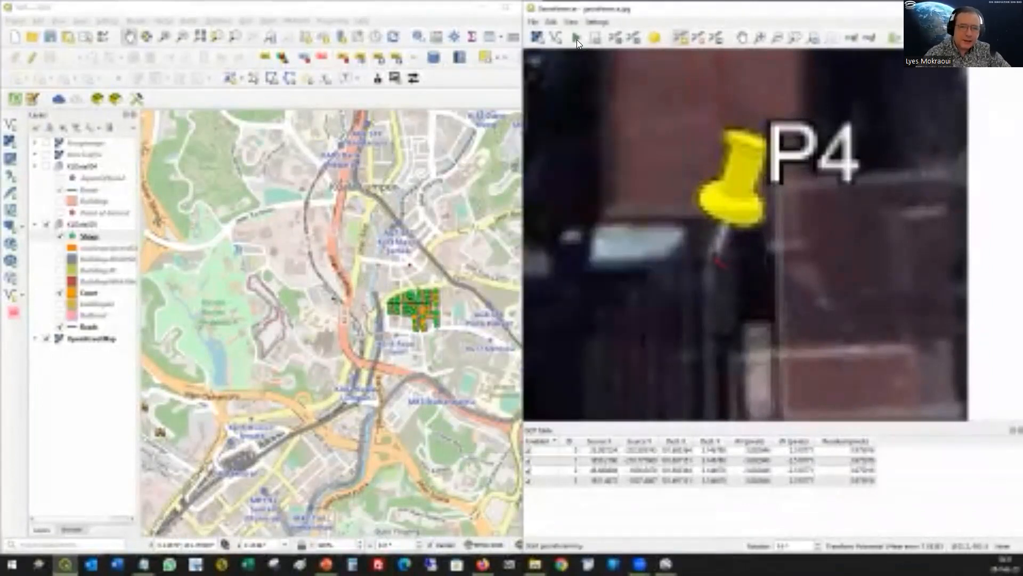
Step: Run the georeferencing and close the Georeferencer
left_click(576, 38)
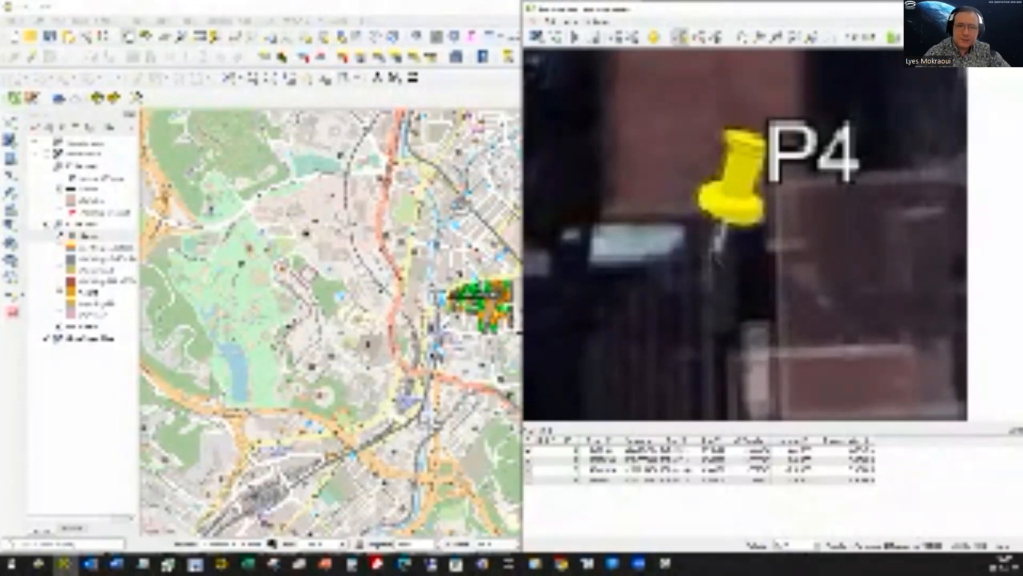
key("alt+F4")
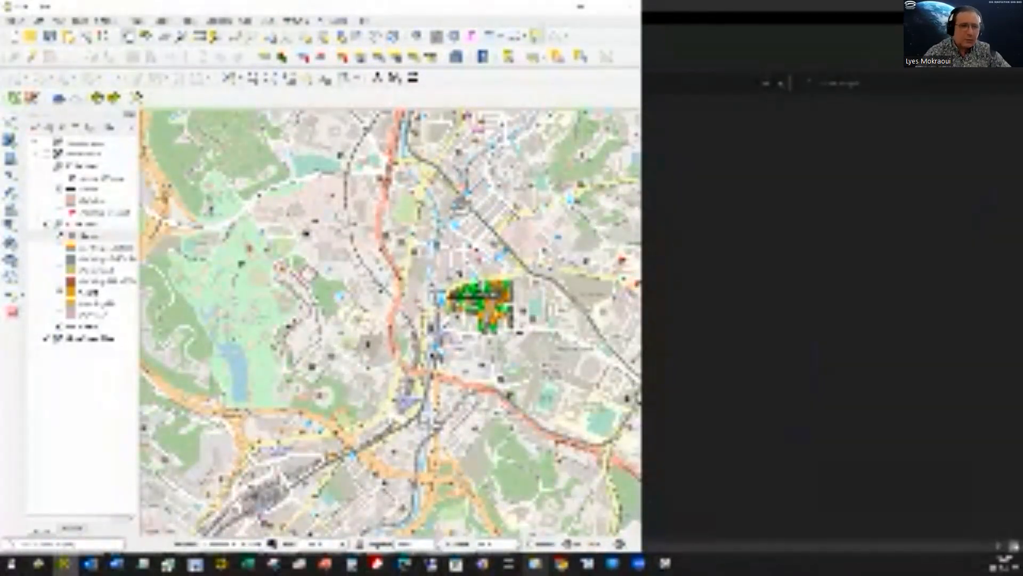
Step: Add the georeferenced TIF from the images folder in File Explorer to the QGIS map as a layer
left_click(535, 563)
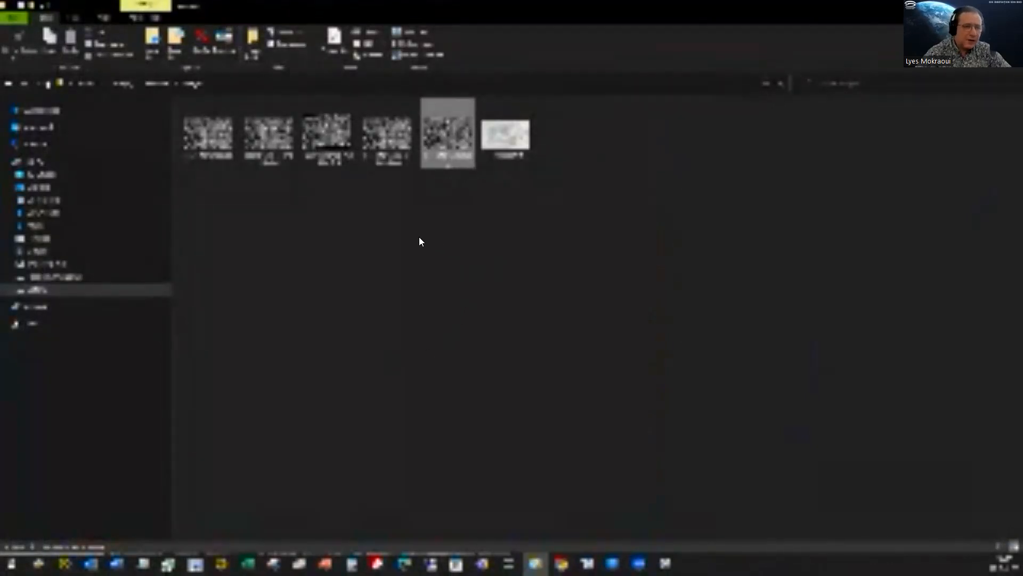
mouse_move(380, 124)
left_mouse_down()
mouse_move(439, 313)
mouse_move(427, 309)
mouse_move(473, 351)
mouse_move(475, 382)
mouse_move(407, 399)
mouse_move(270, 402)
mouse_move(154, 442)
mouse_move(72, 499)
mouse_move(79, 552)
mouse_move(64, 557)
mouse_move(203, 352)
mouse_move(219, 383)
mouse_move(314, 294)
left_mouse_up()
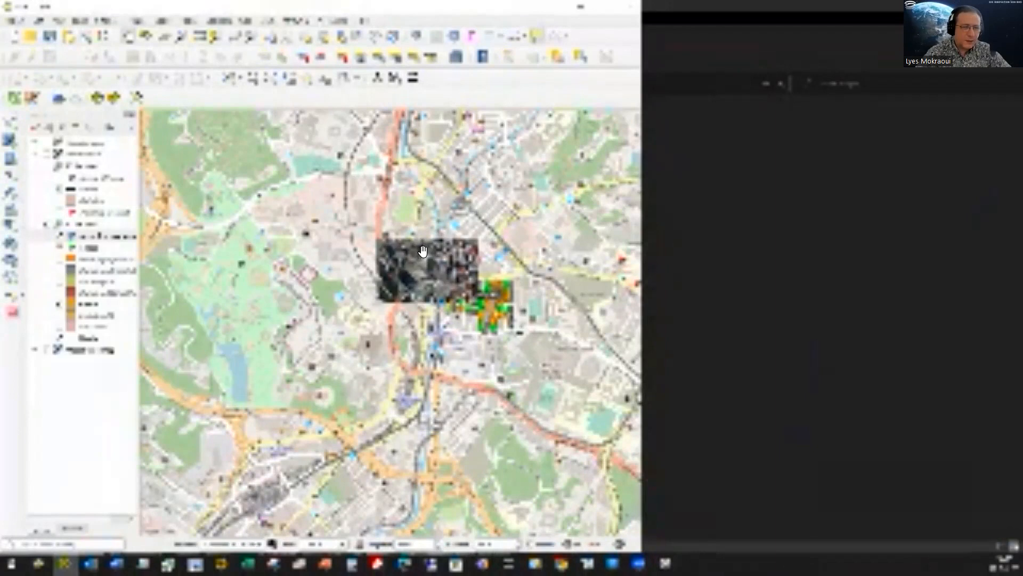
scroll(426, 254, "up", 2)
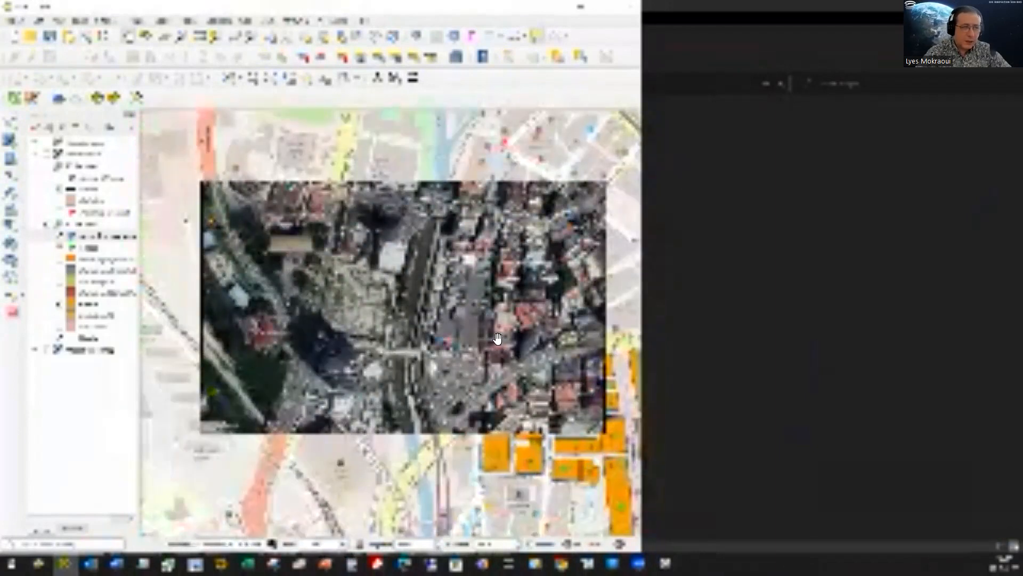
left_click_drag(484, 351, 475, 296)
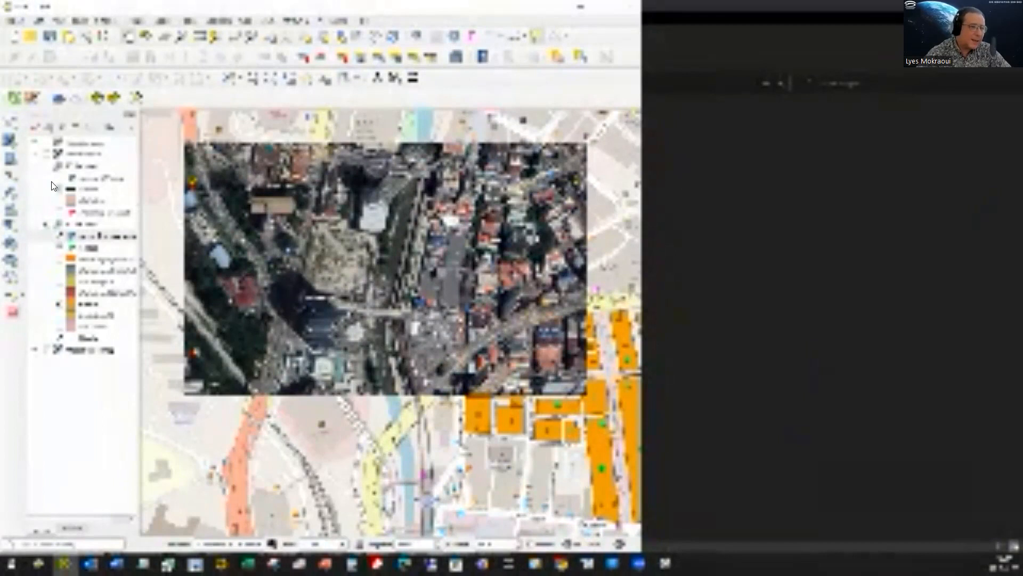
Step: Set the georeferenced image layer's opacity to 65% in its layer properties and apply it
left_click(97, 238)
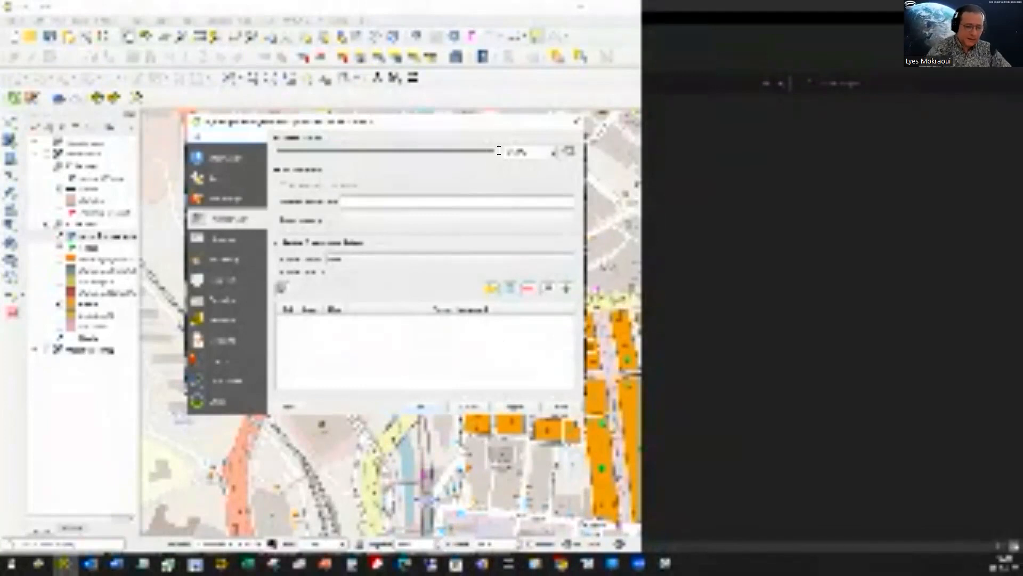
left_click_drag(536, 149, 438, 160)
type("65")
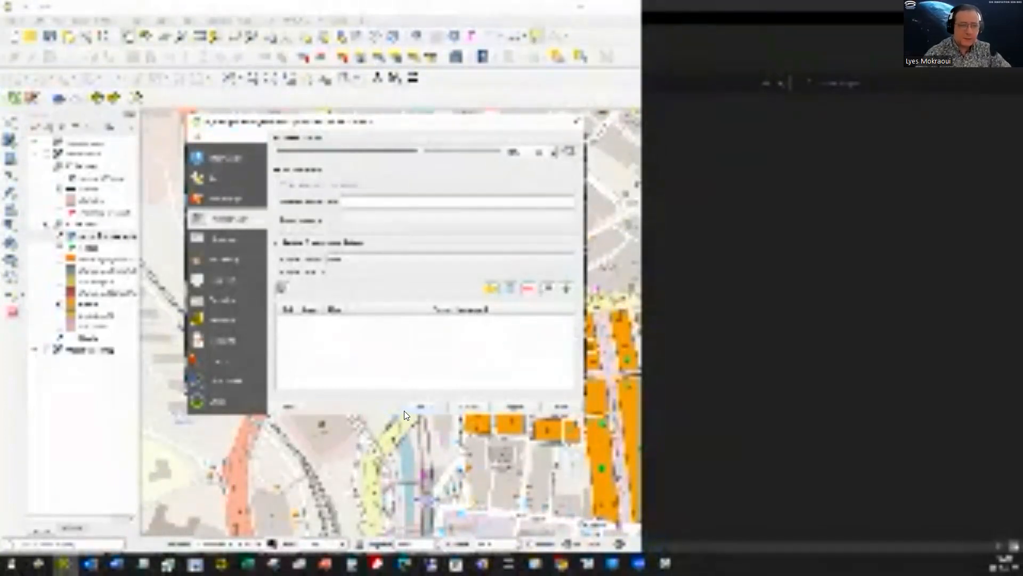
left_click(419, 407)
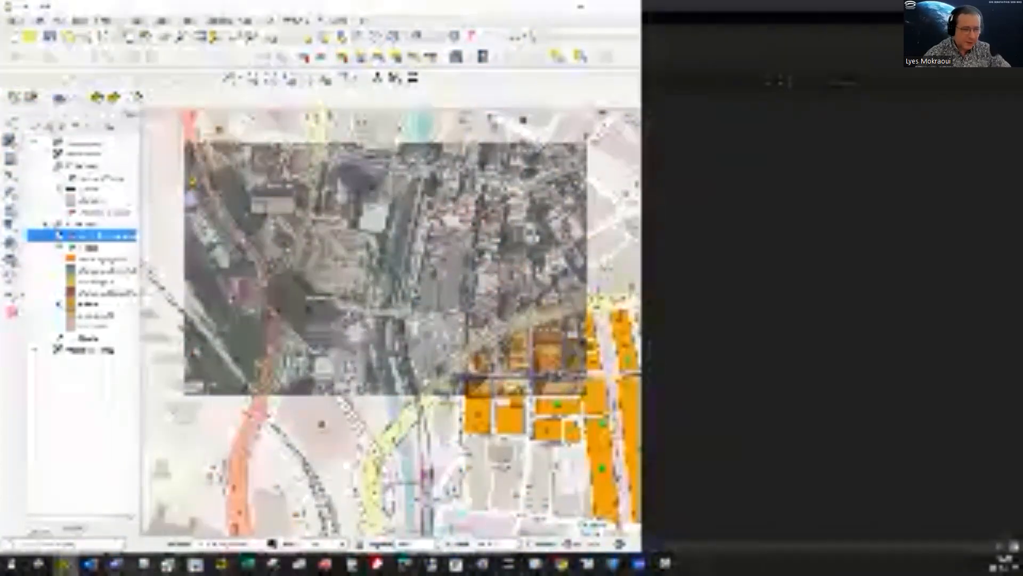
Step: Put away File Explorer, cancel the open placemark edit in Google Earth Pro and put its window away
left_click(536, 563)
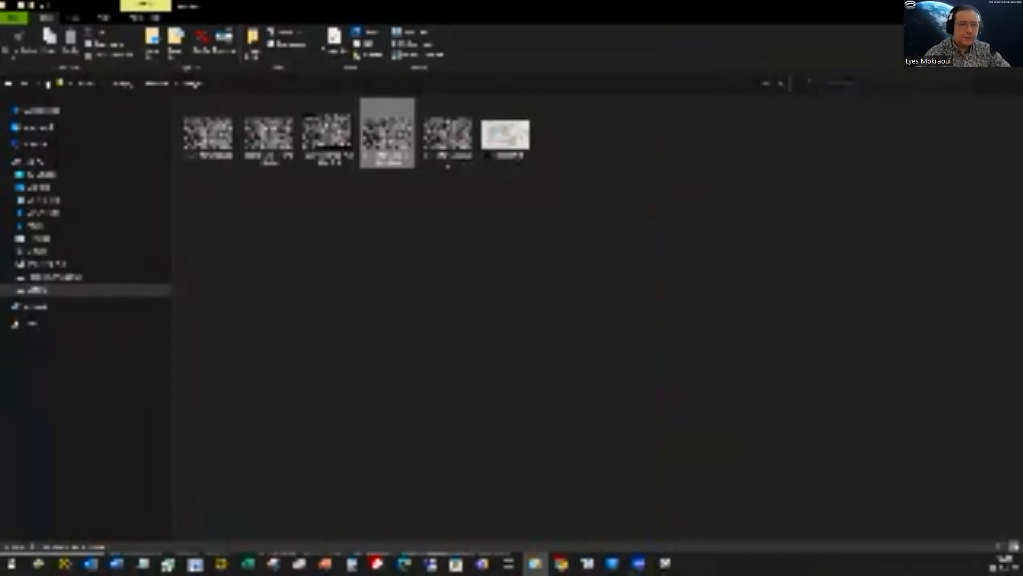
left_click(962, 6)
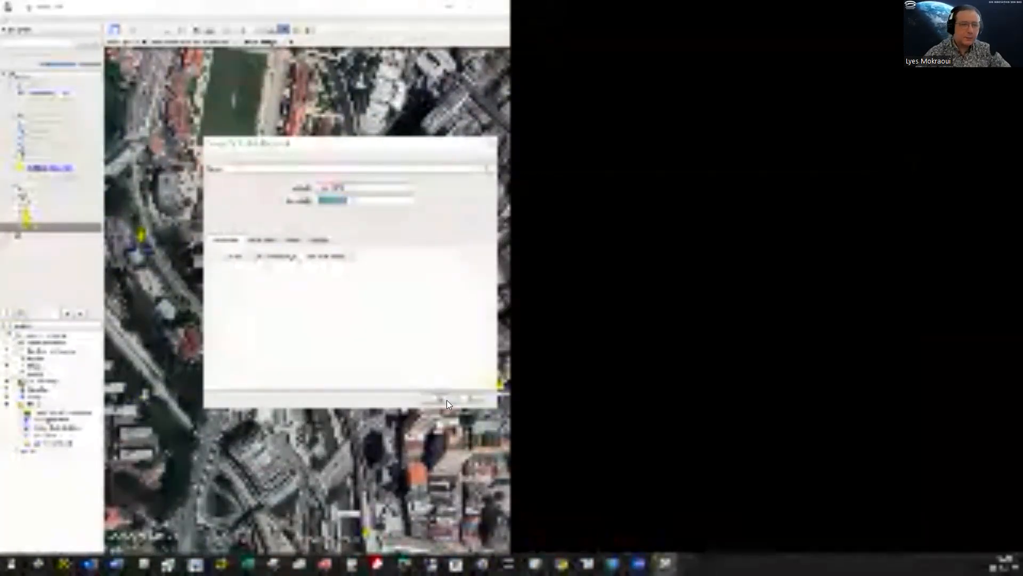
left_click(475, 400)
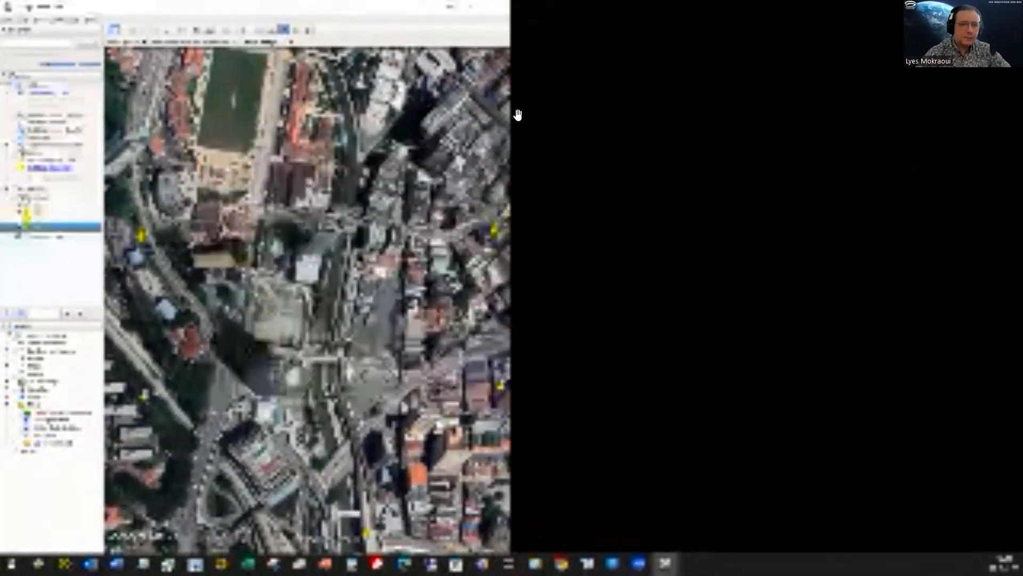
left_click(493, 14)
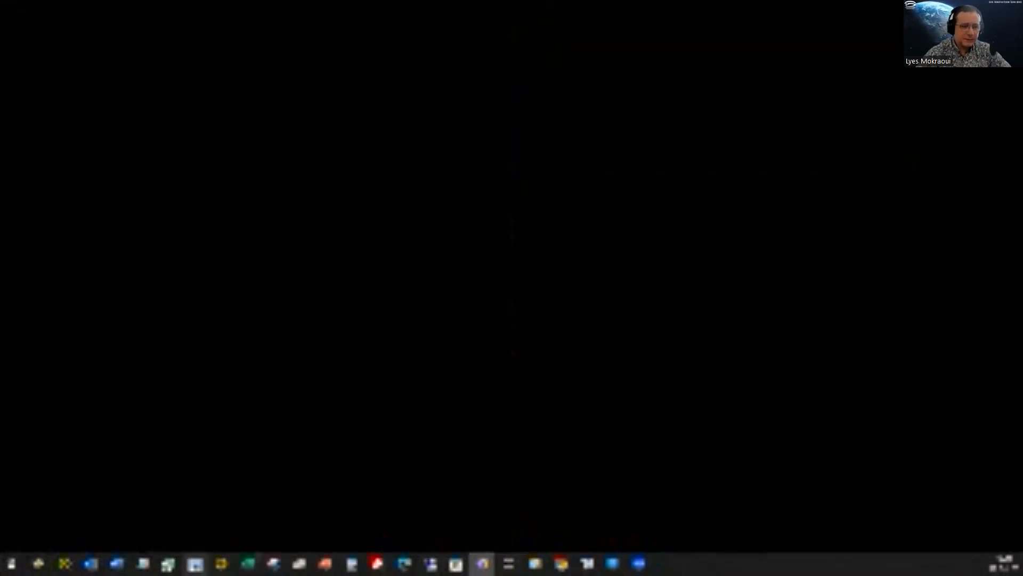
Step: Switch to QGIS and close the Georeferencer, discarding the GCP points
left_click(64, 563)
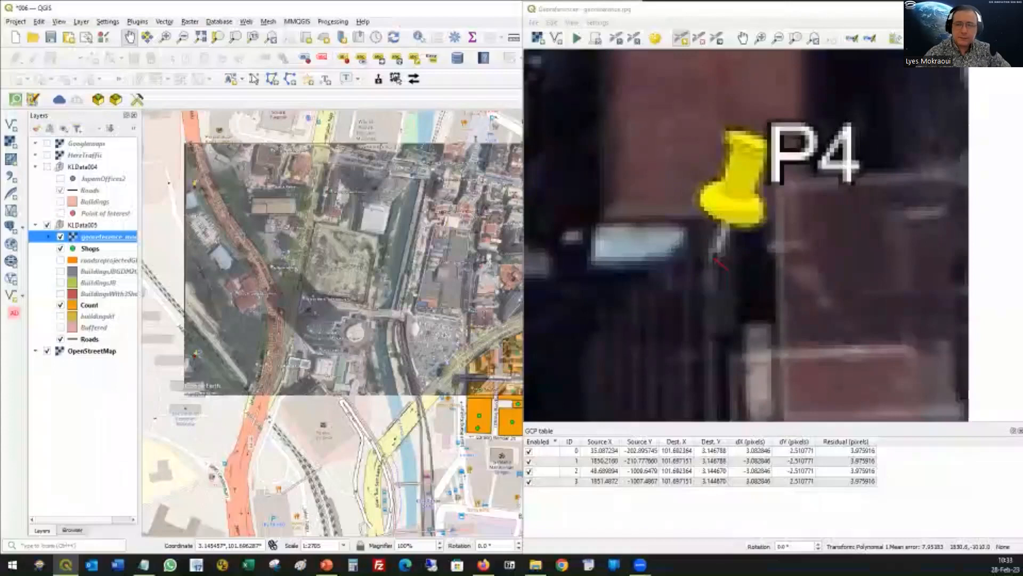
left_click(816, 304)
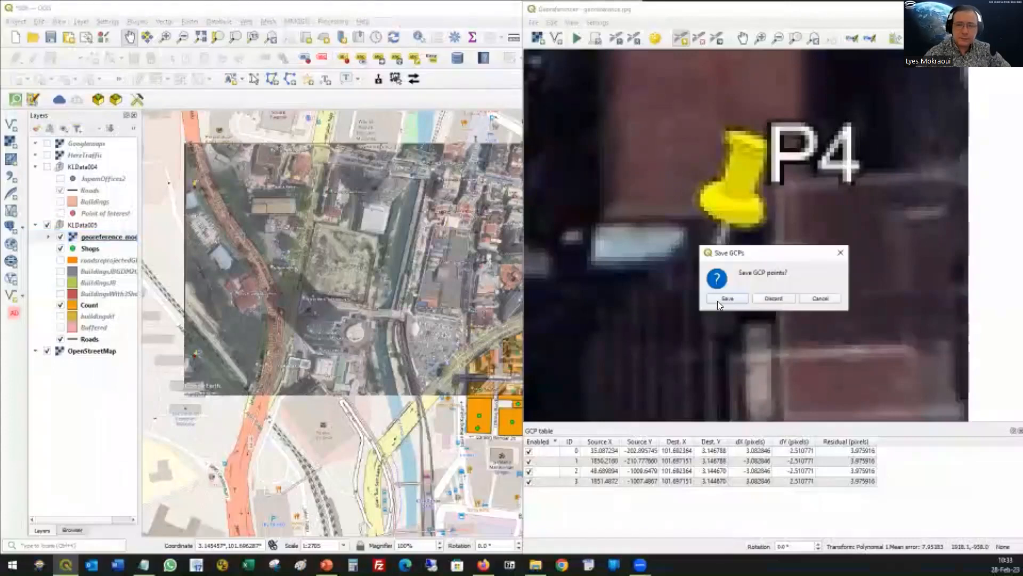
left_click(767, 296)
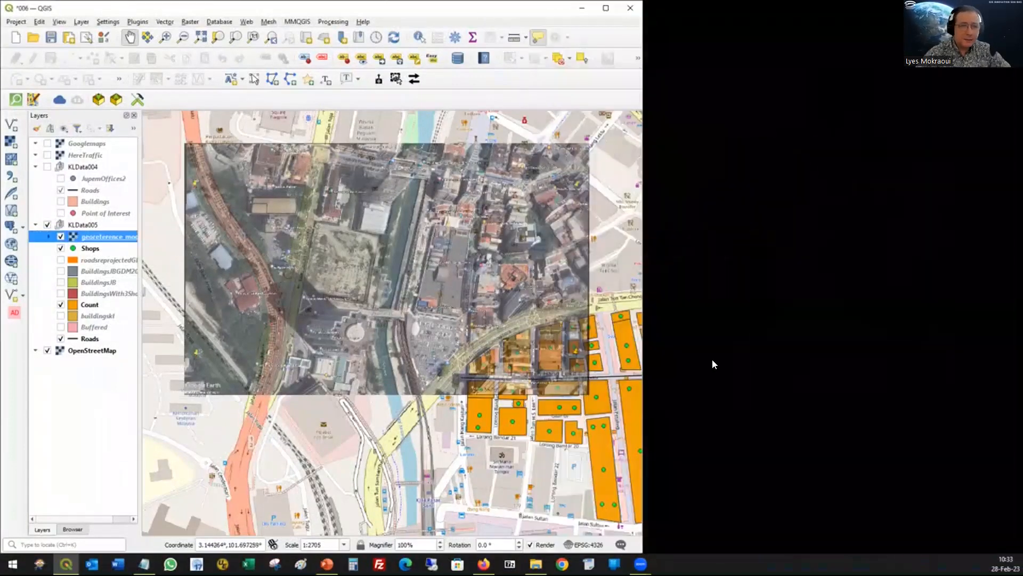
Step: Widen the QGIS window and examine how the image lines up with Jalan Tun Tan Cheng Lock and the Klang River along its southern edge
left_click_drag(555, 8, 536, 24)
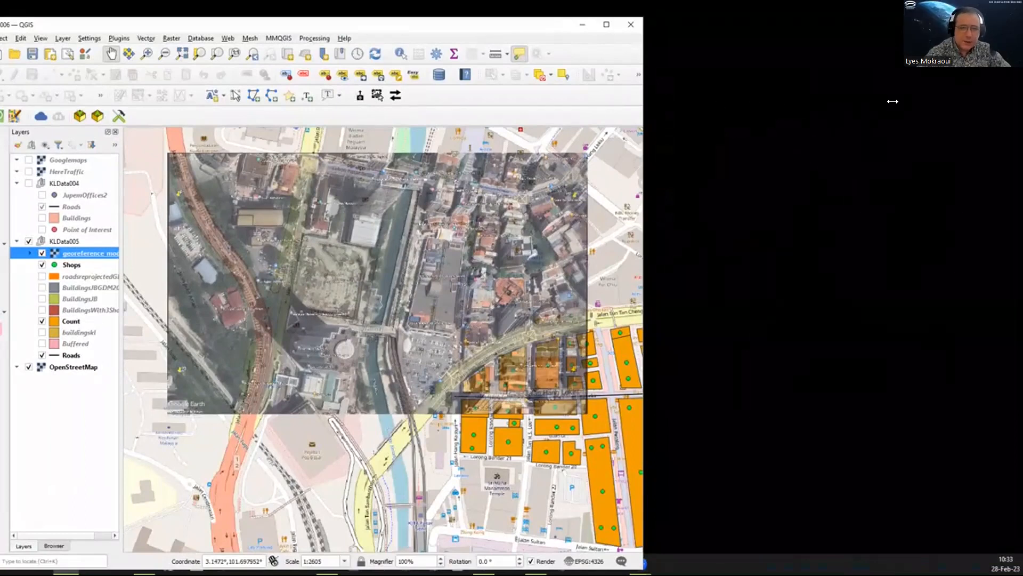
left_click_drag(787, 201, 894, 202)
scroll(670, 298, "up", 1)
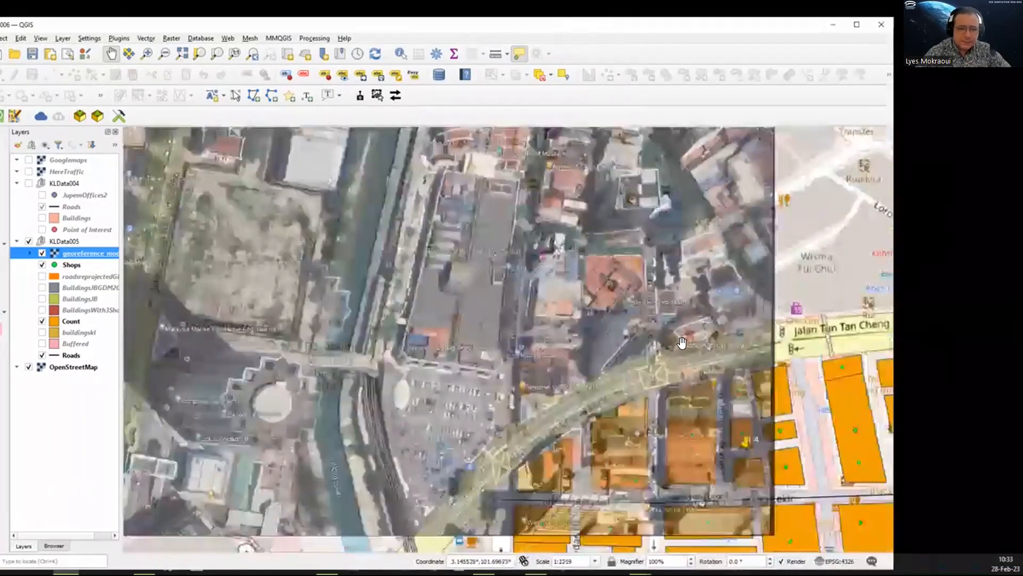
left_click_drag(666, 479, 612, 384)
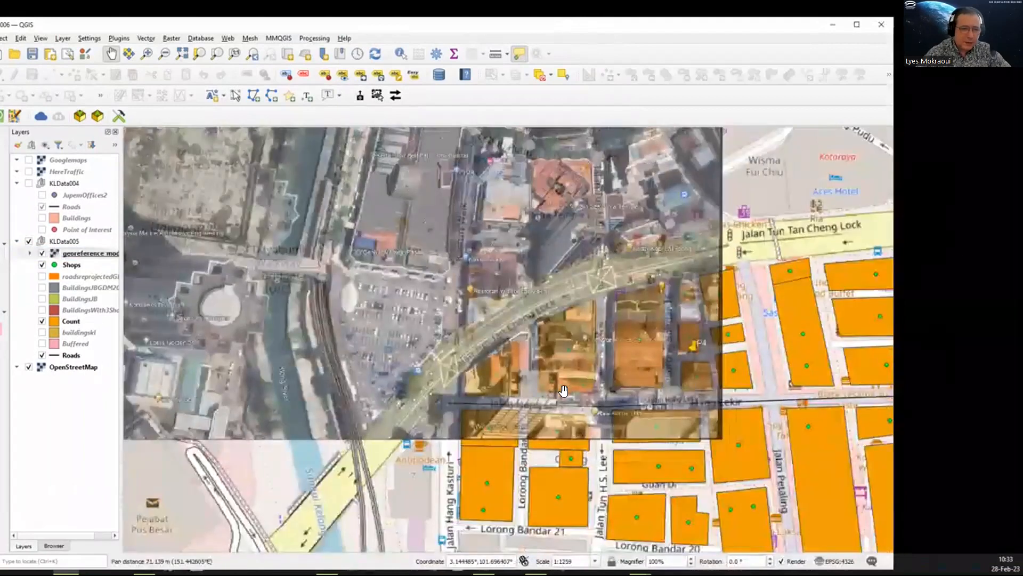
scroll(563, 389, "up", 1)
left_click_drag(517, 392, 634, 392)
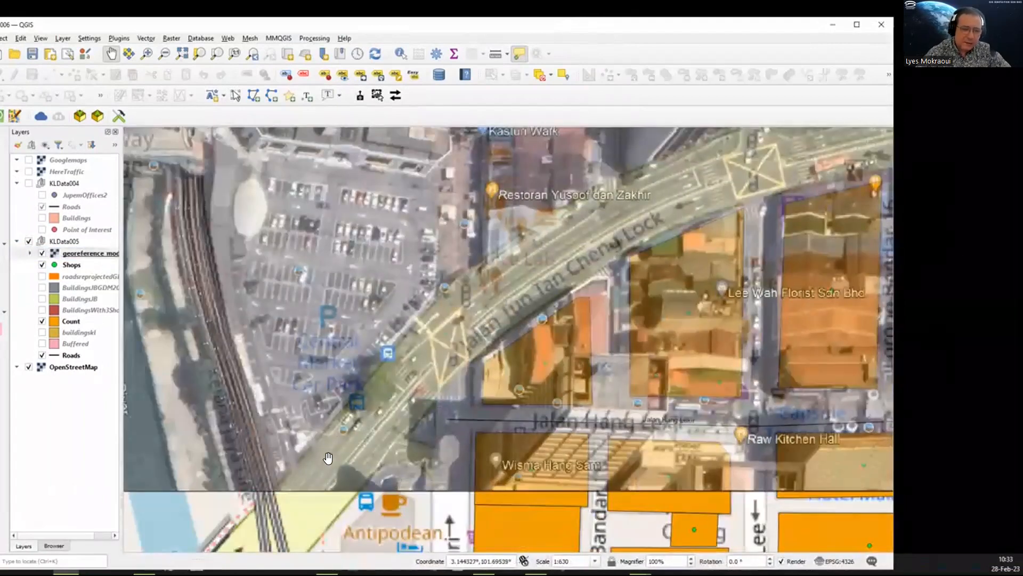
left_click_drag(445, 338, 488, 265)
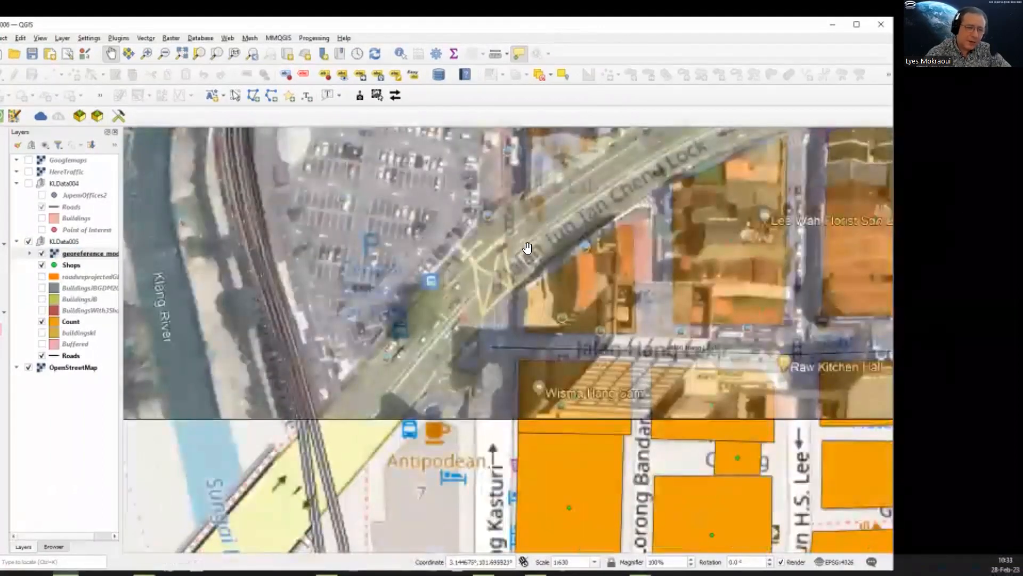
left_click_drag(495, 328, 568, 267)
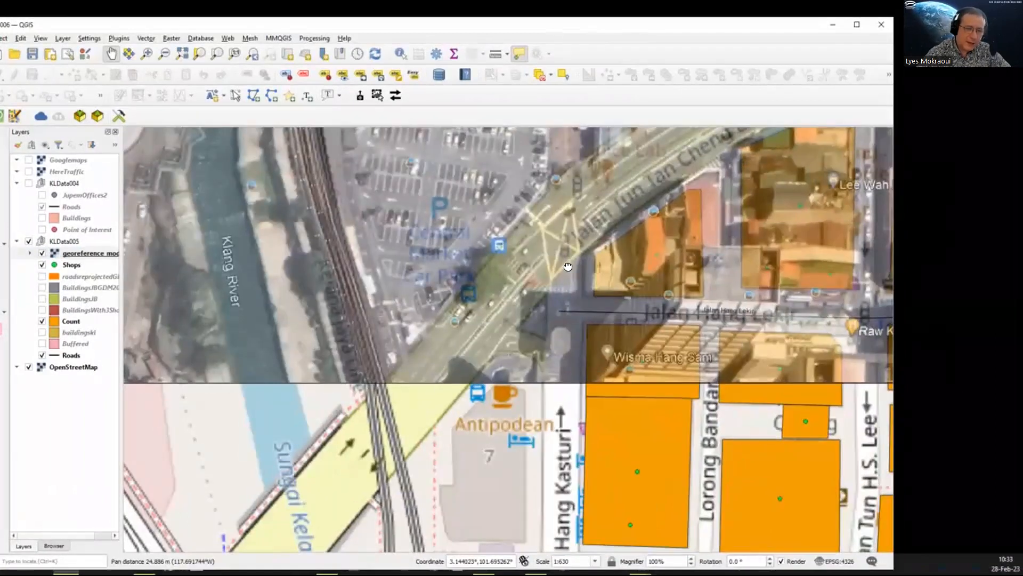
left_click_drag(293, 519, 458, 356)
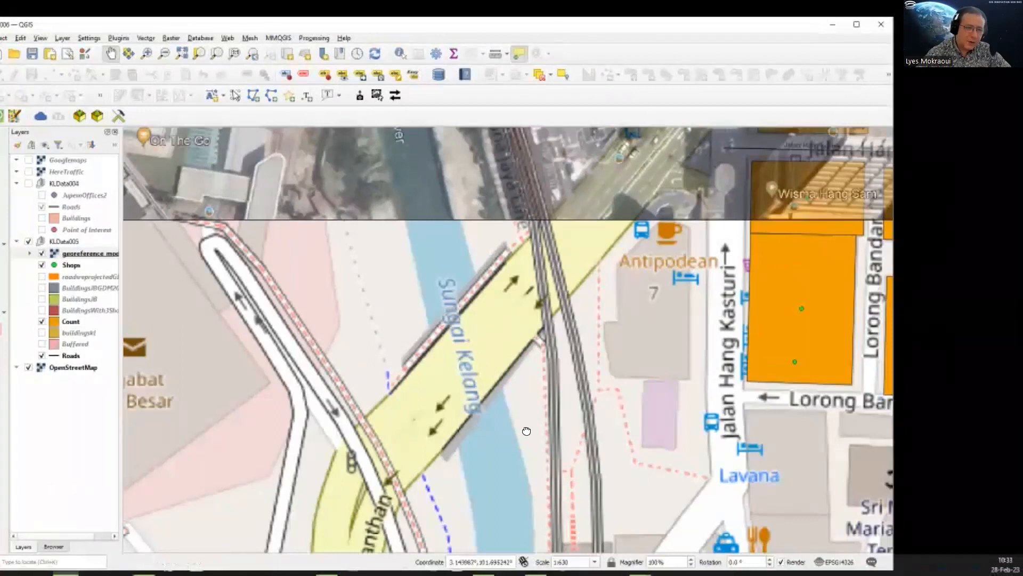
Step: Examine how streets and buildings match the base map along the image's northern and eastern edges, and the overlay as a whole
left_click_drag(527, 430, 493, 552)
left_click_drag(435, 346, 446, 552)
left_click_drag(481, 208, 479, 414)
left_click_drag(587, 263, 546, 485)
left_click_drag(615, 232, 575, 470)
left_click_drag(589, 208, 566, 338)
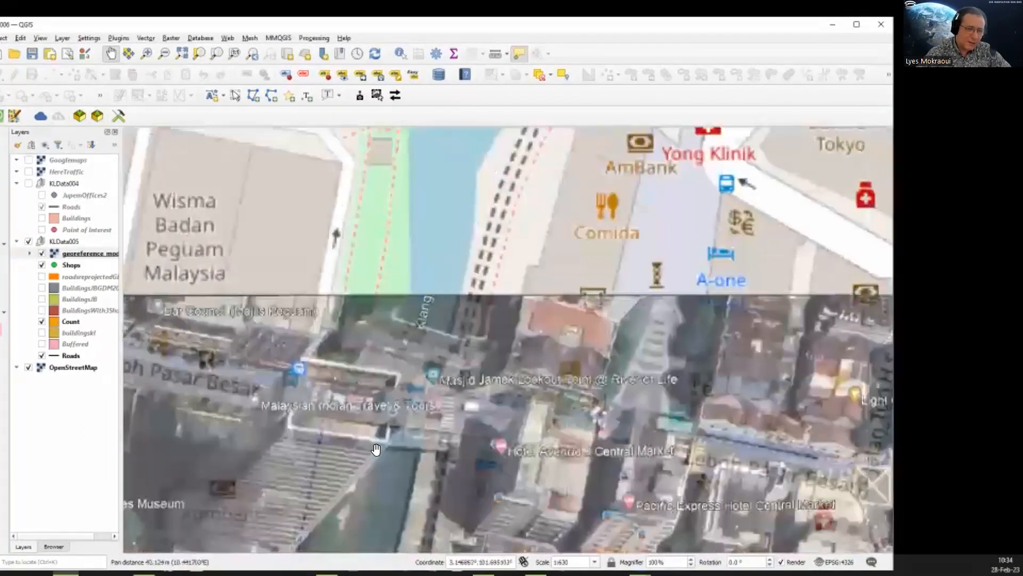
left_click_drag(543, 279, 490, 73)
left_click_drag(787, 304, 436, 203)
left_click_drag(686, 377, 580, 322)
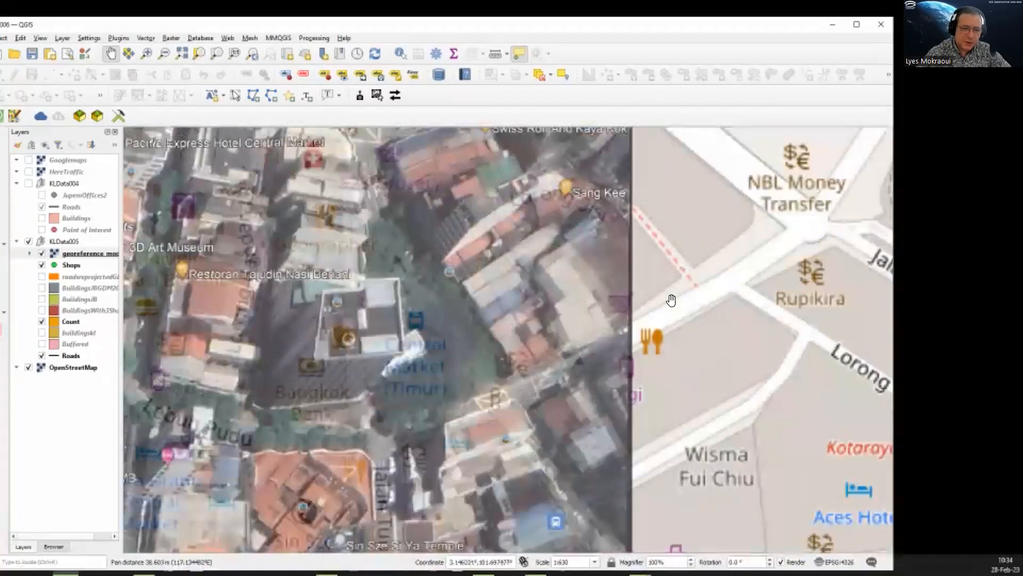
left_click_drag(535, 333, 482, 92)
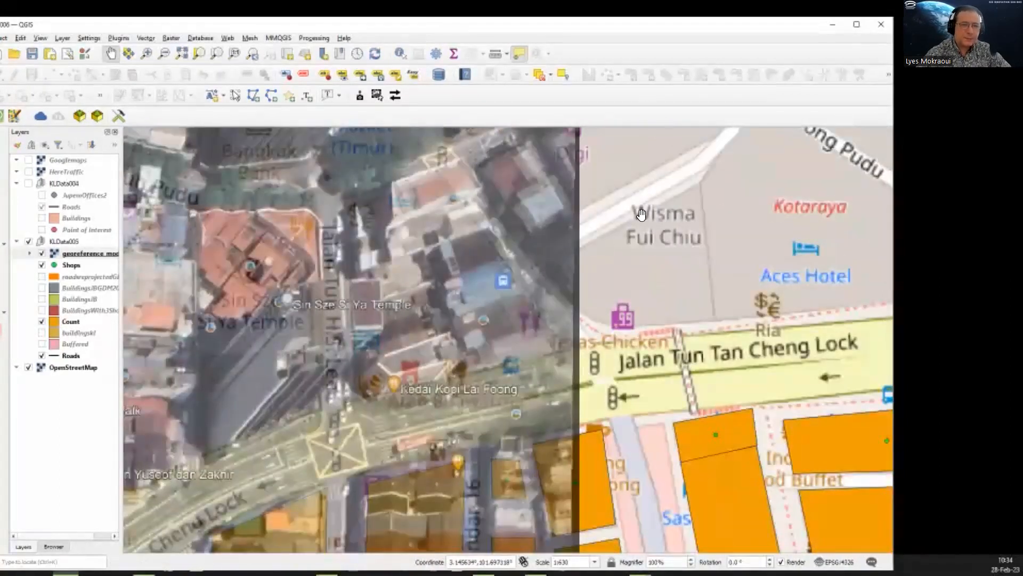
left_click_drag(607, 220, 607, 315)
scroll(626, 321, "down", 1)
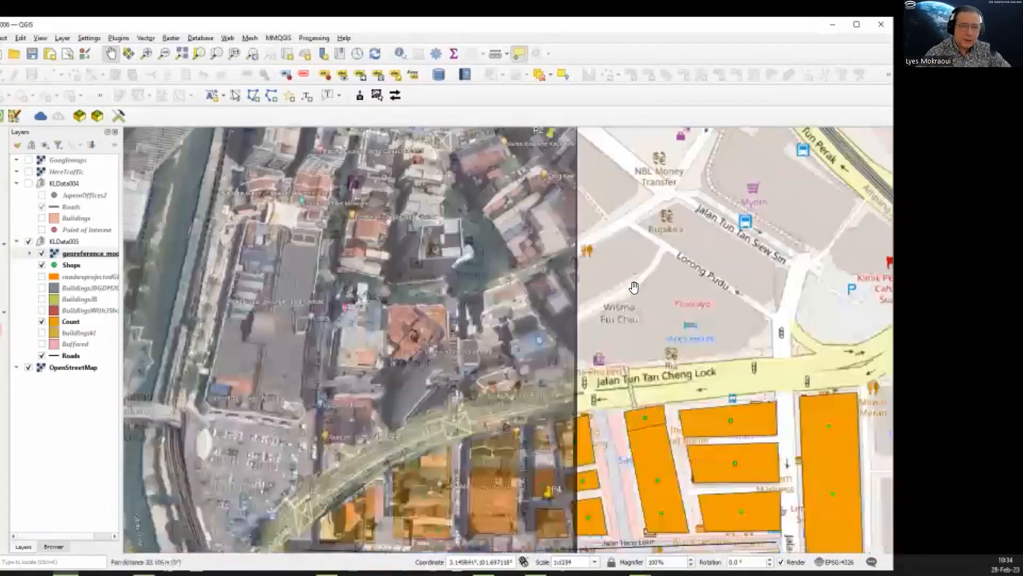
scroll(633, 288, "down", 2)
scroll(670, 287, "down", 1)
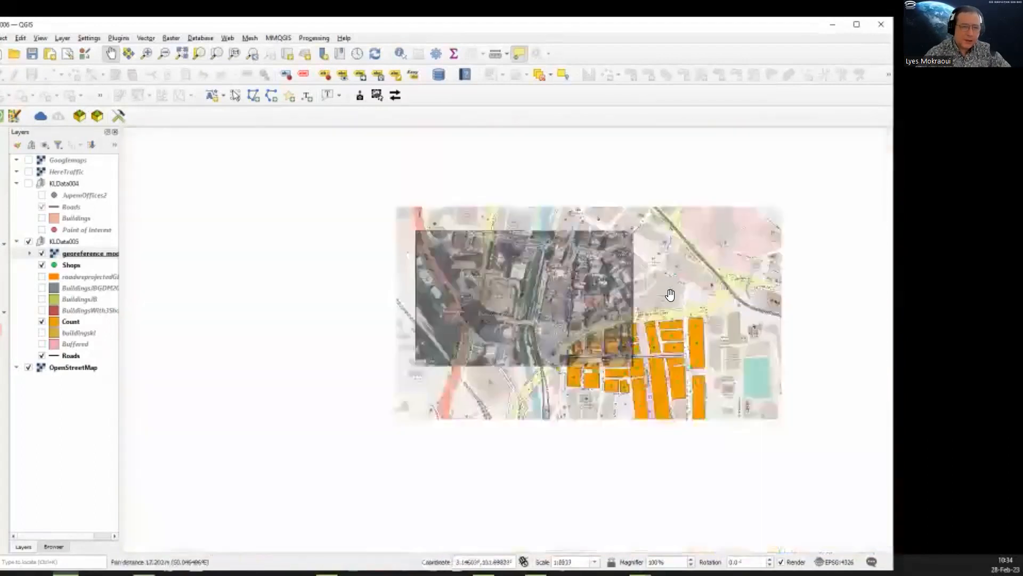
left_click_drag(670, 295, 480, 256)
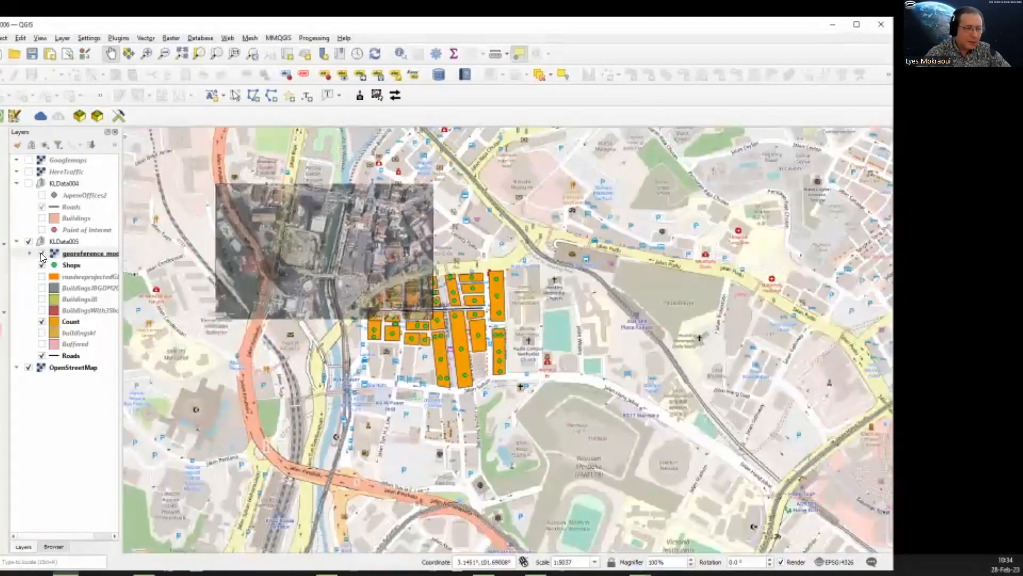
Step: Hide the georeferenced image layer, narrow the QGIS window and reposition it to show its full width
left_click(42, 254)
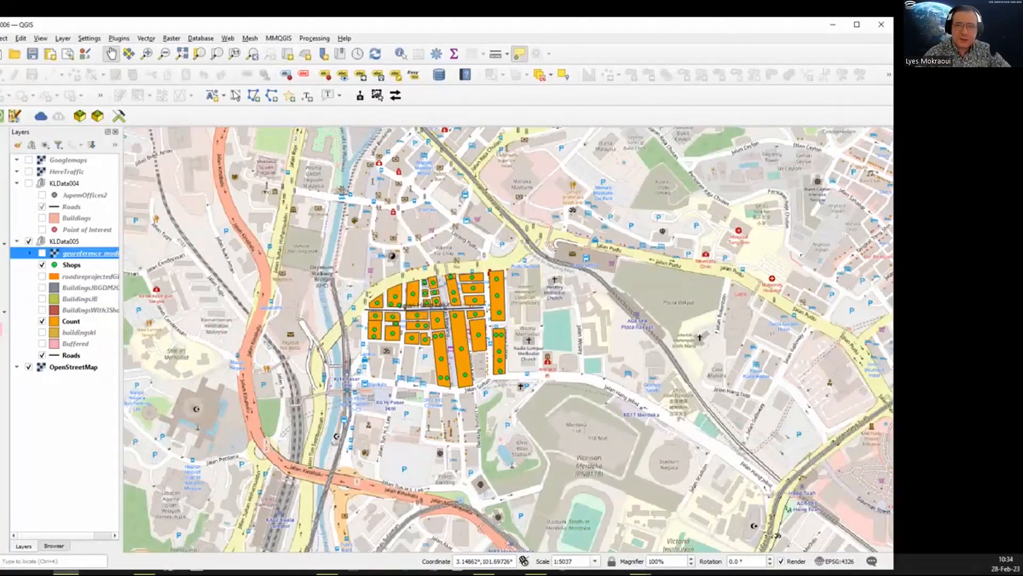
left_click_drag(854, 40, 787, 44)
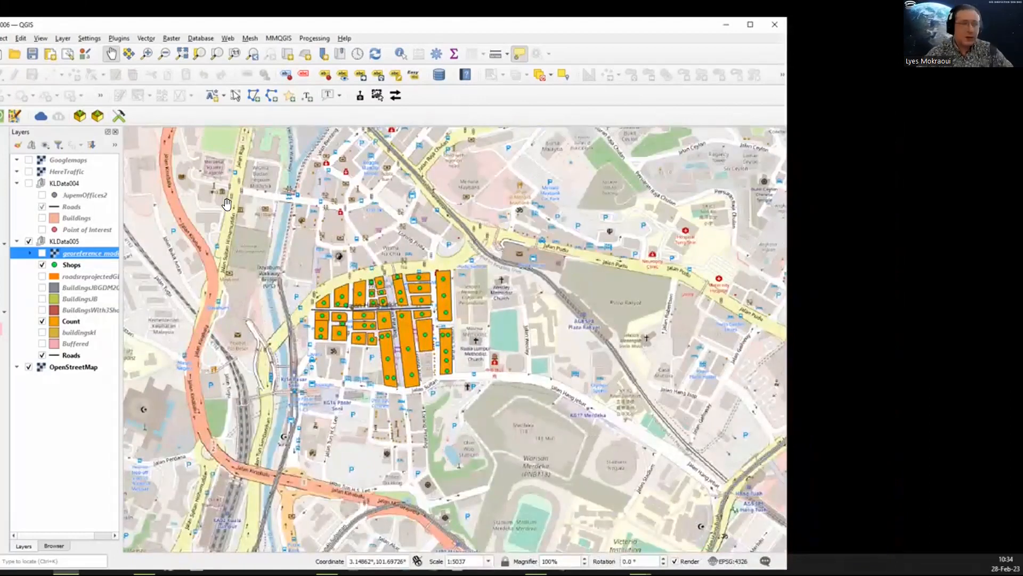
mouse_move(494, 21)
left_mouse_down()
mouse_move(606, 13)
mouse_move(511, 15)
left_mouse_up()
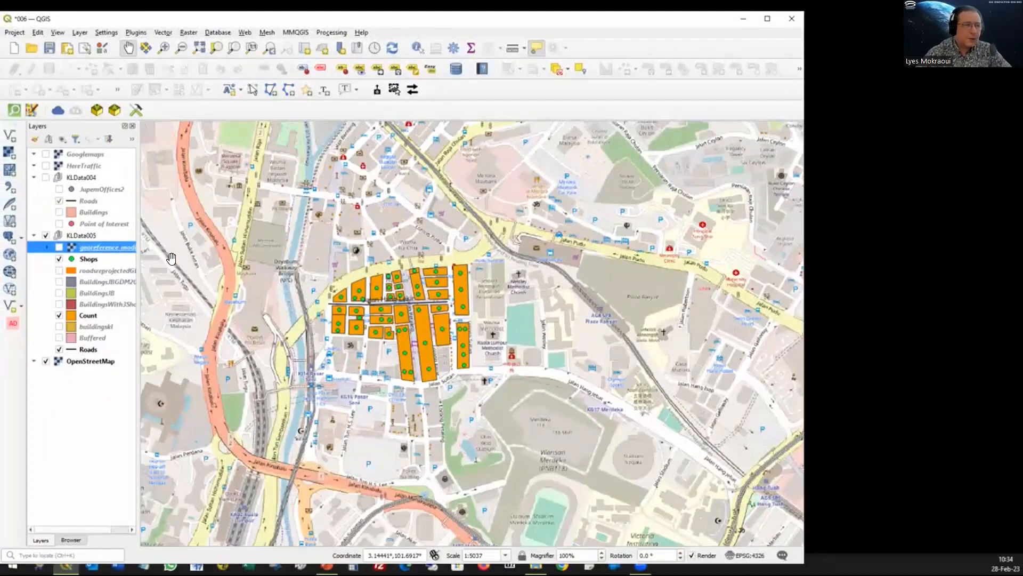
Step: Reopen the Georeferencer beside the map and load georeference.jpg from the images folder as its raster
left_click(79, 32)
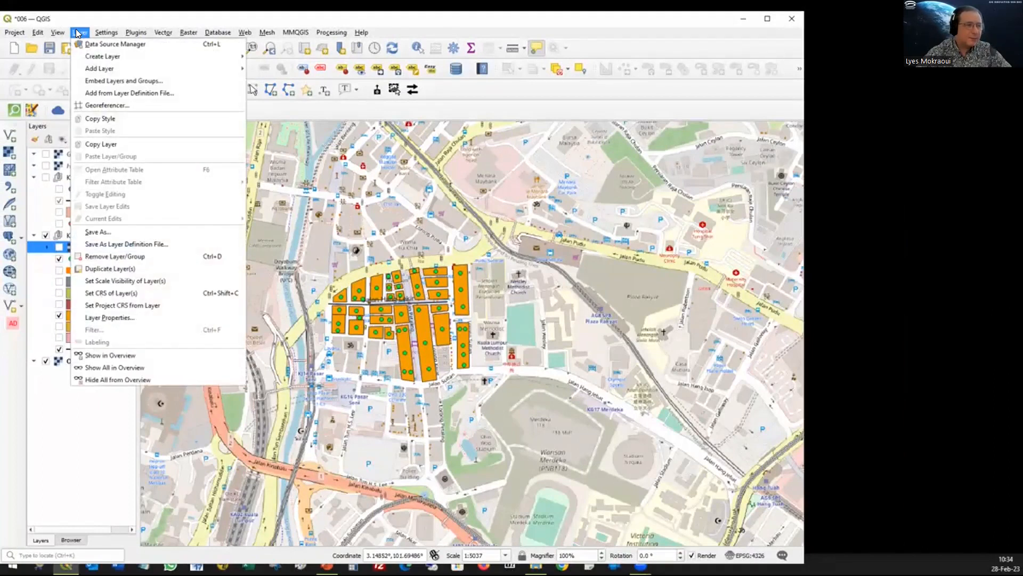
left_click(107, 105)
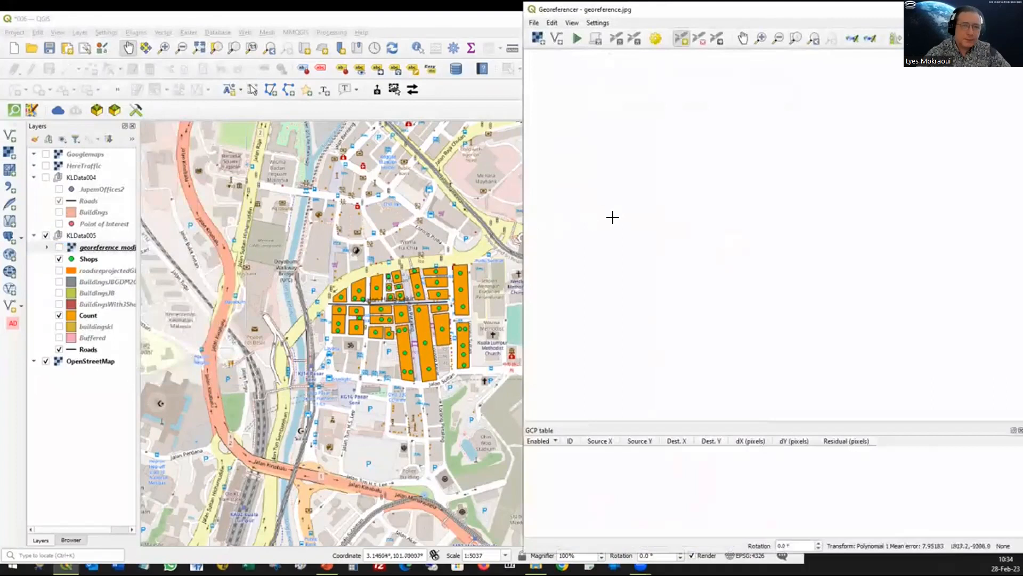
left_click_drag(740, 9, 712, 23)
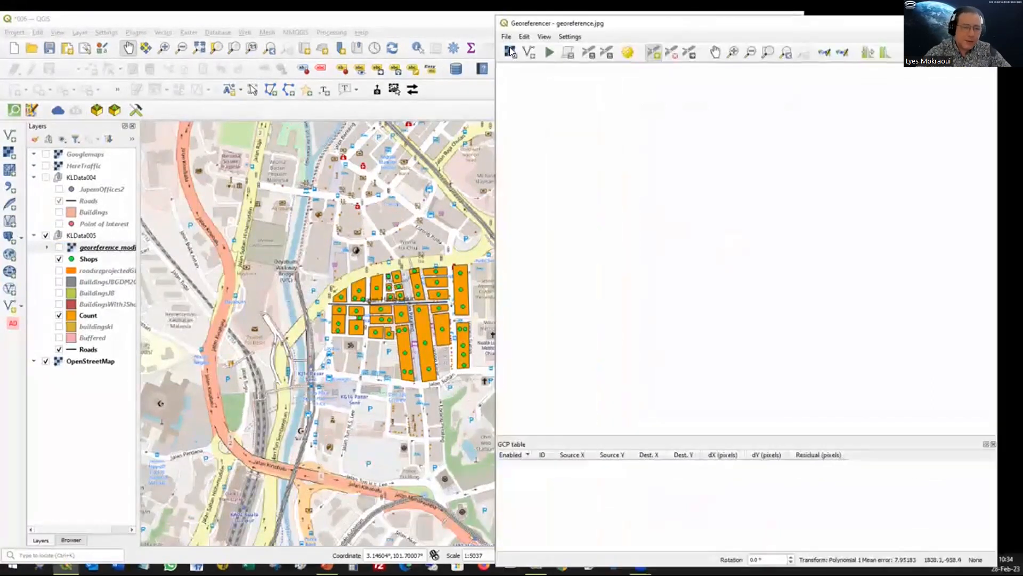
left_click(511, 49)
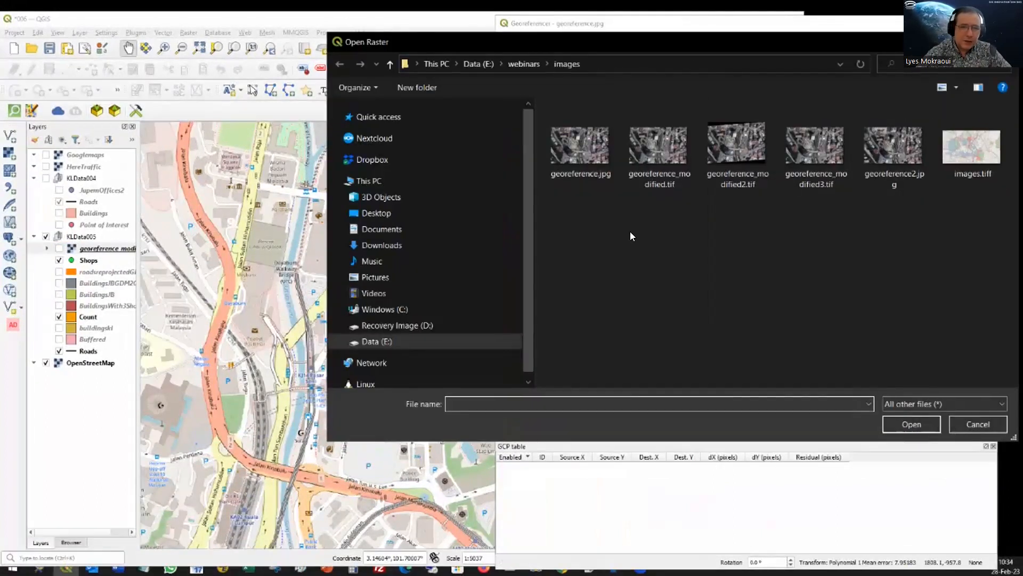
left_click(587, 150)
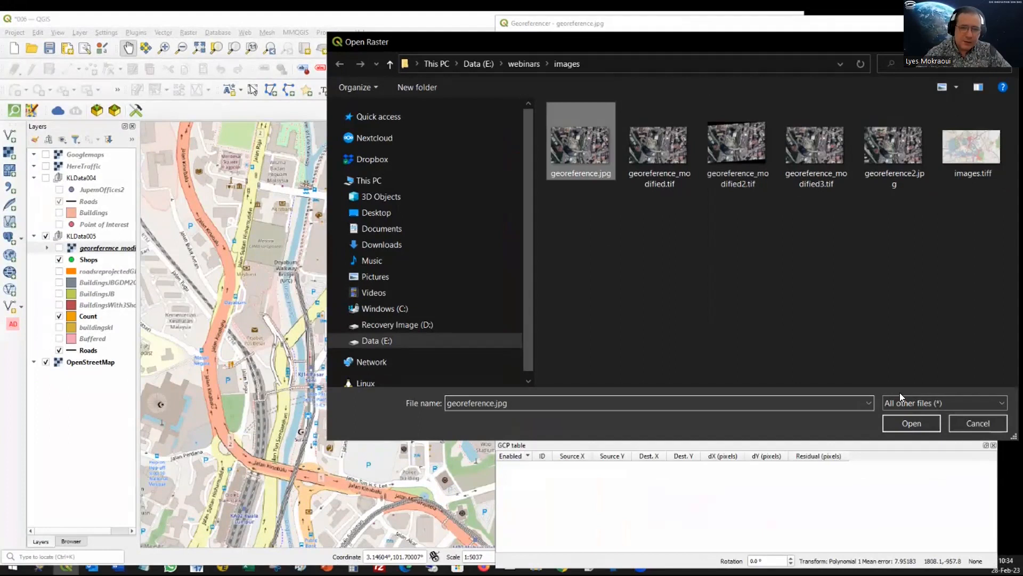
left_click(904, 422)
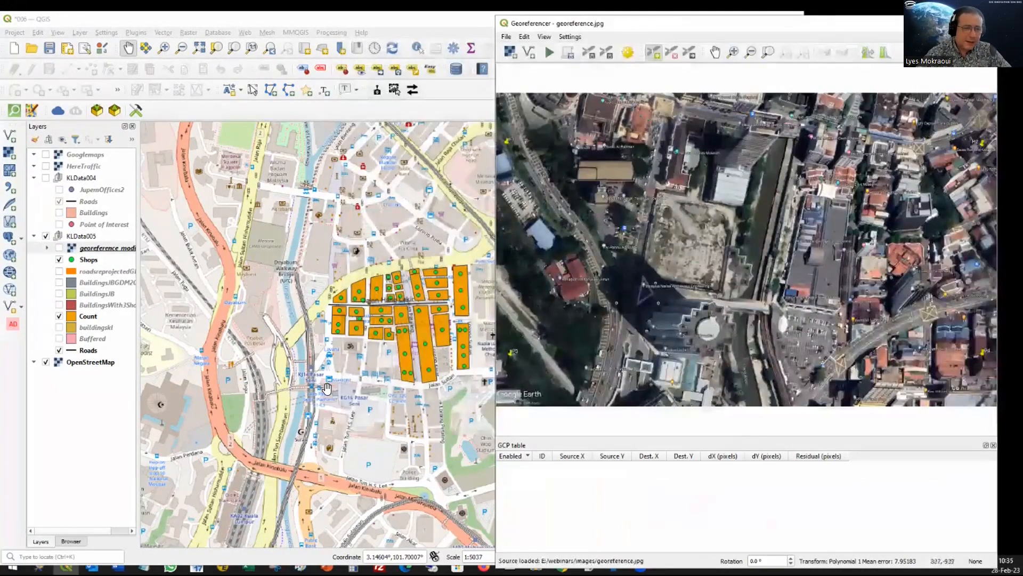
Step: Compare the image with the base map around the Klang River, Dayabumi Complex and Jalan Tun Tan Cheng Lock for matching landmarks
left_click_drag(315, 380, 311, 307)
left_click(599, 292)
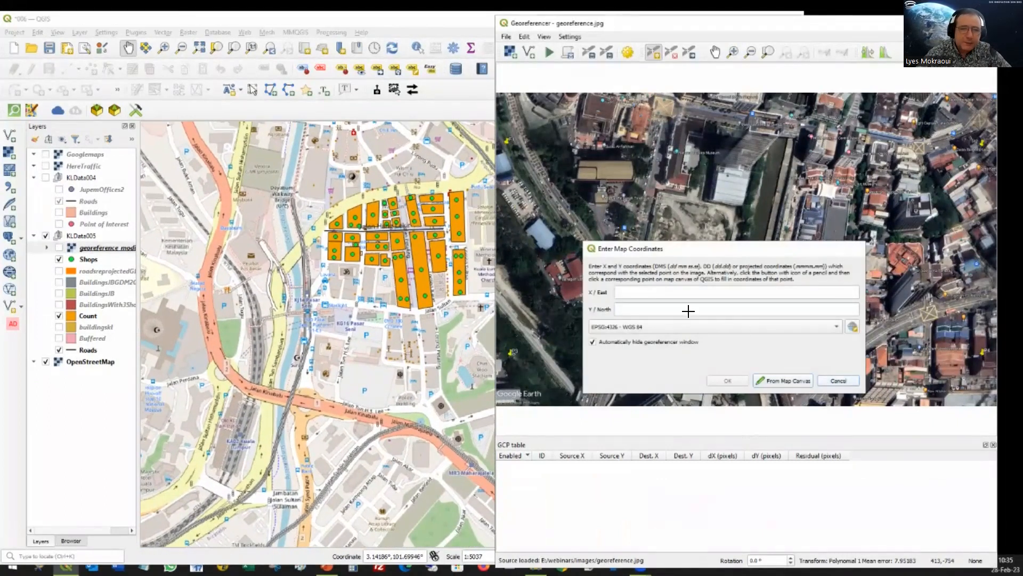
key("Escape")
left_click_drag(605, 279, 522, 205)
scroll(679, 293, "down", 2)
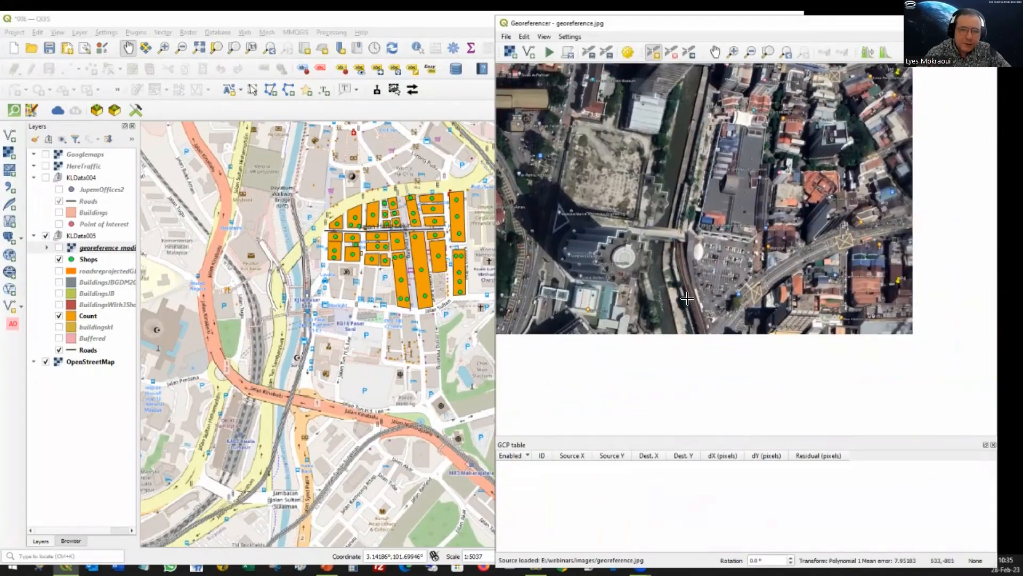
scroll(614, 265, "up", 5)
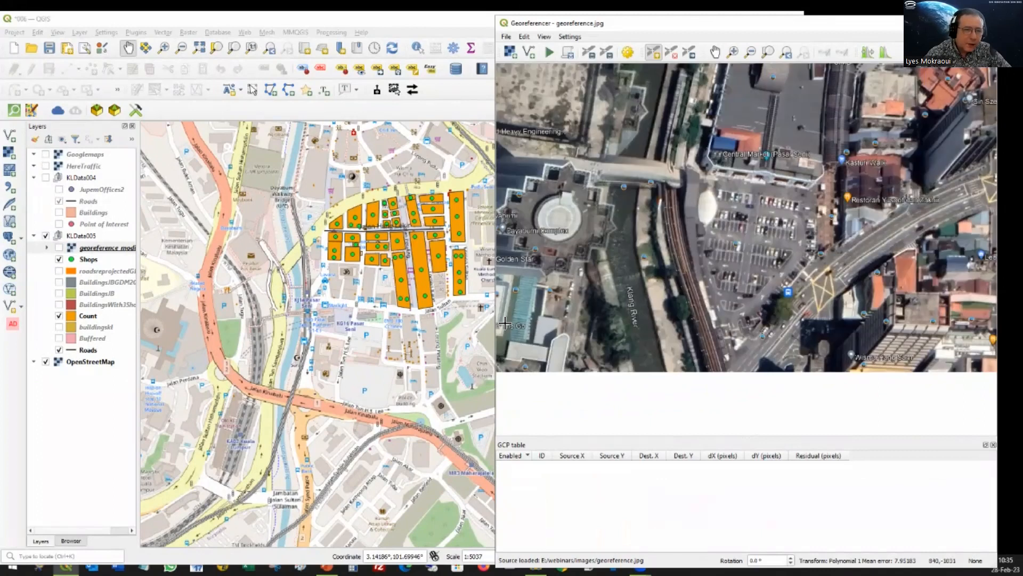
left_click_drag(331, 189, 335, 281)
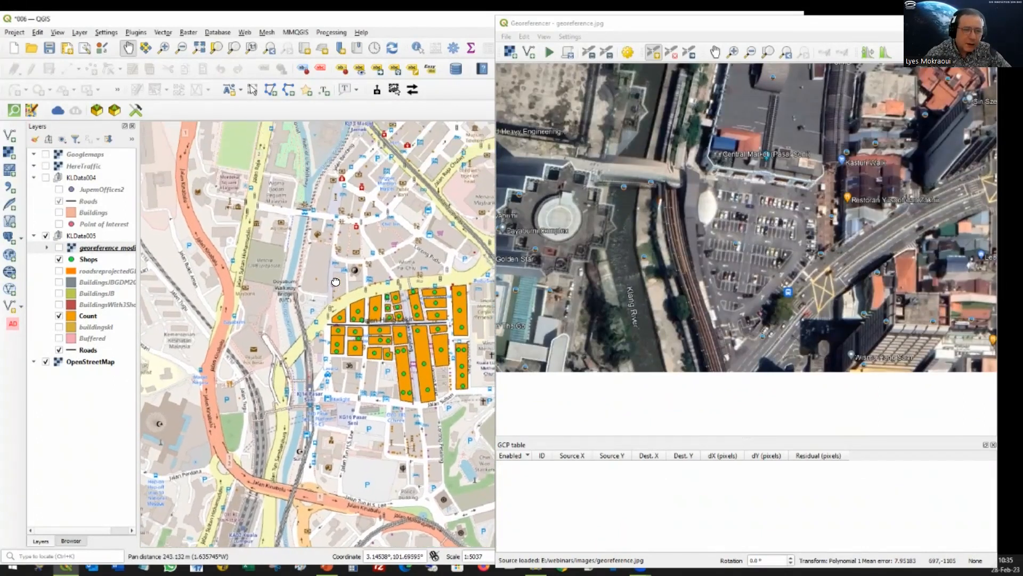
left_click(635, 220)
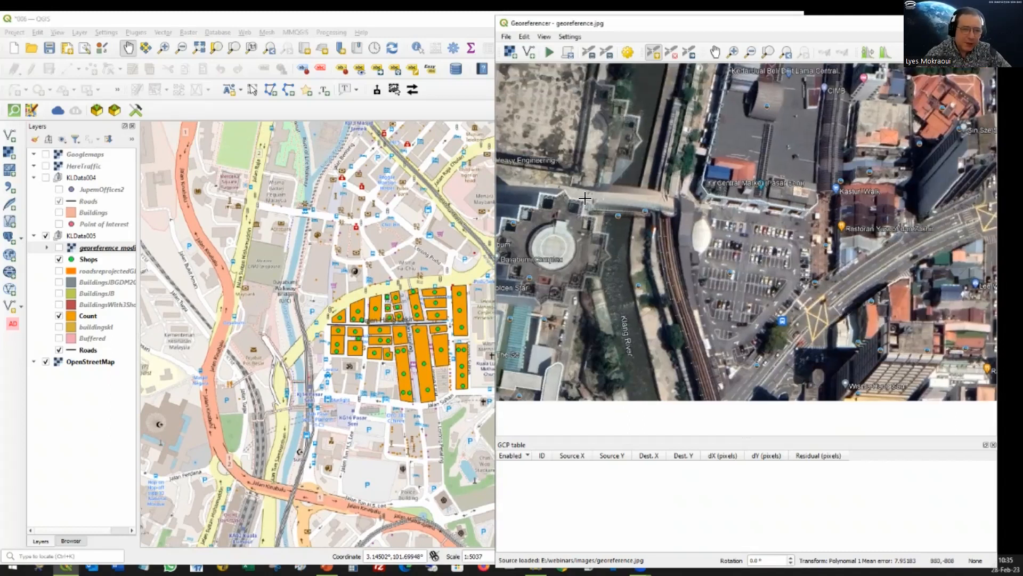
left_click(274, 306)
scroll(659, 296, "down", 1)
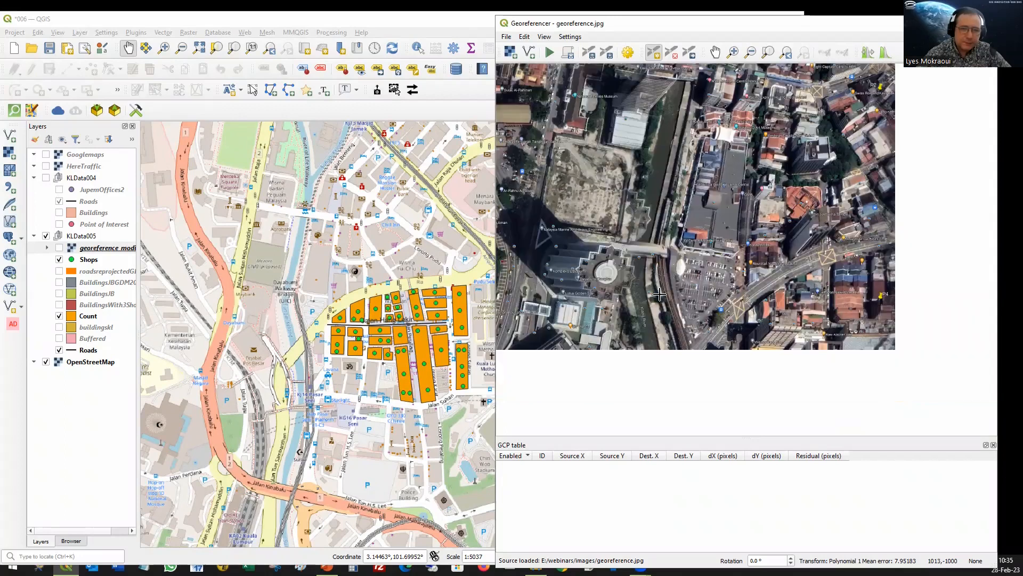
left_click_drag(716, 226, 730, 142)
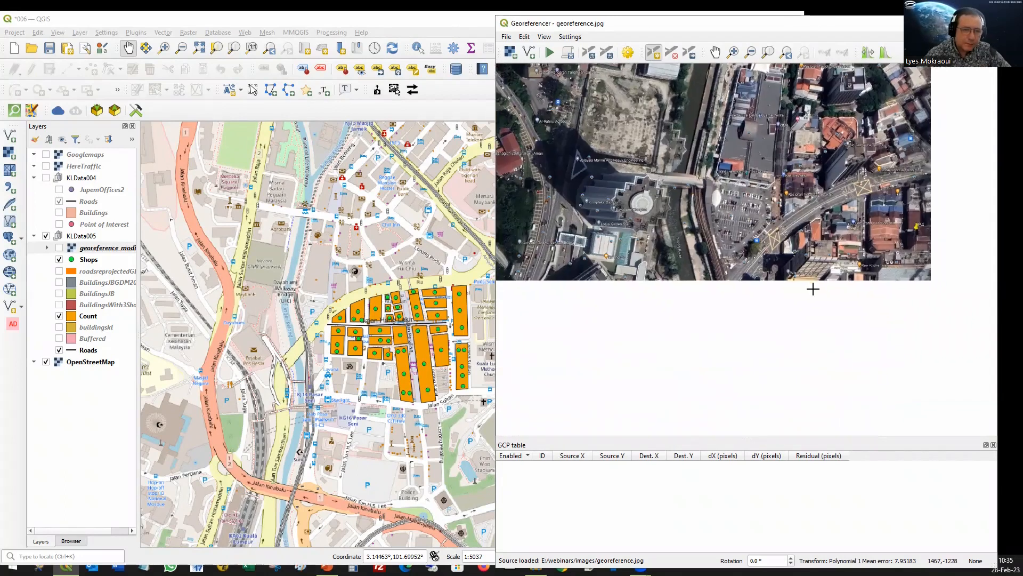
left_click_drag(794, 280, 792, 286)
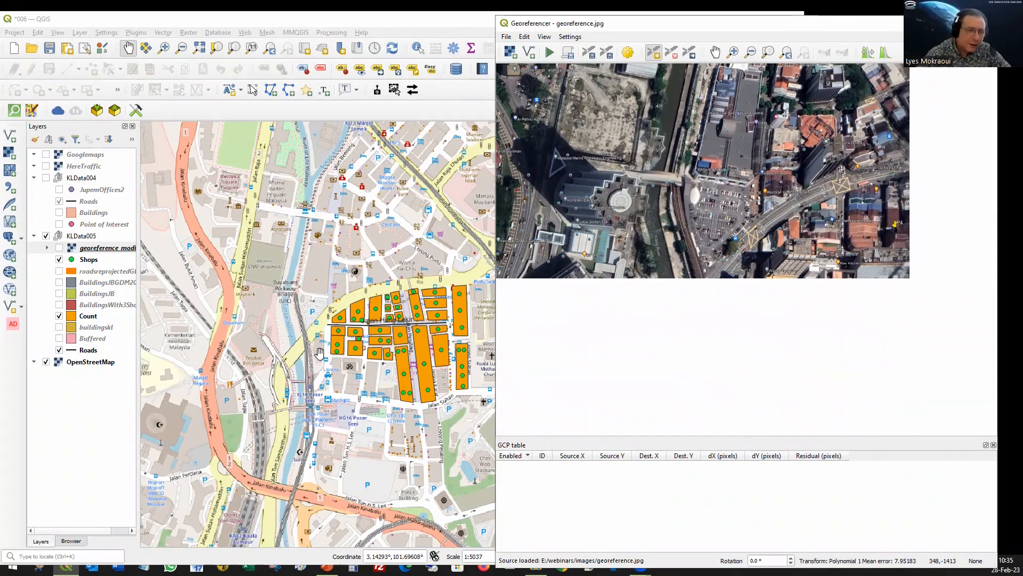
Step: Add a control point where the Dayabumi walkway bridge meets the Klang River's west bank, taking its coordinates from the map canvas
scroll(280, 292, "up", 1)
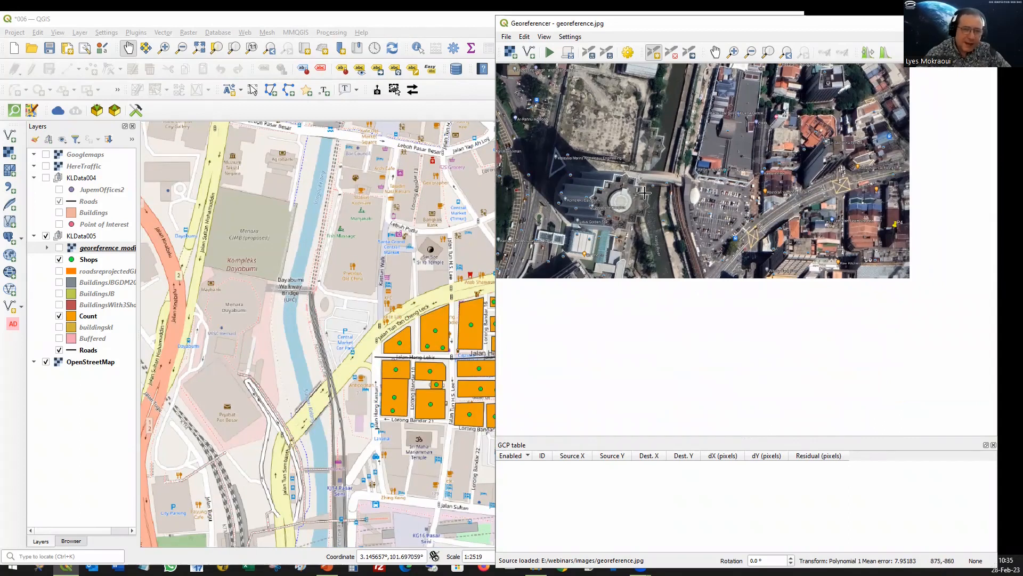
scroll(652, 190, "up", 1)
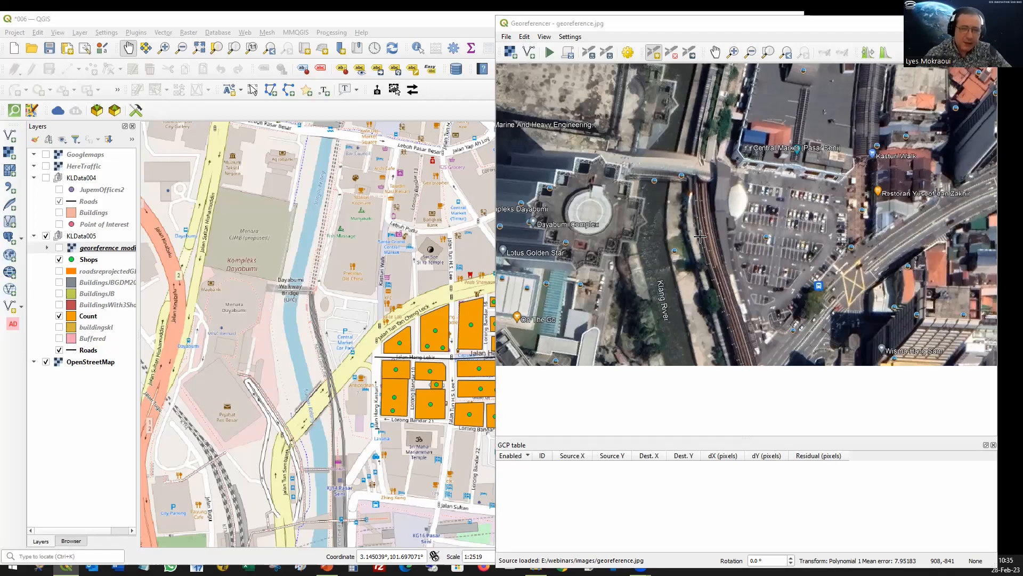
left_click(815, 364)
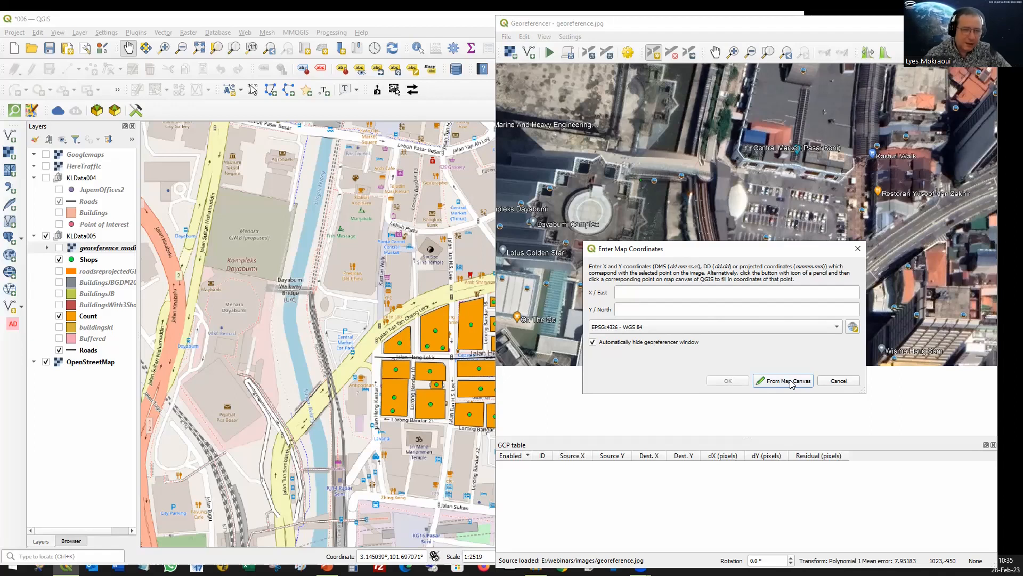
left_click(782, 377)
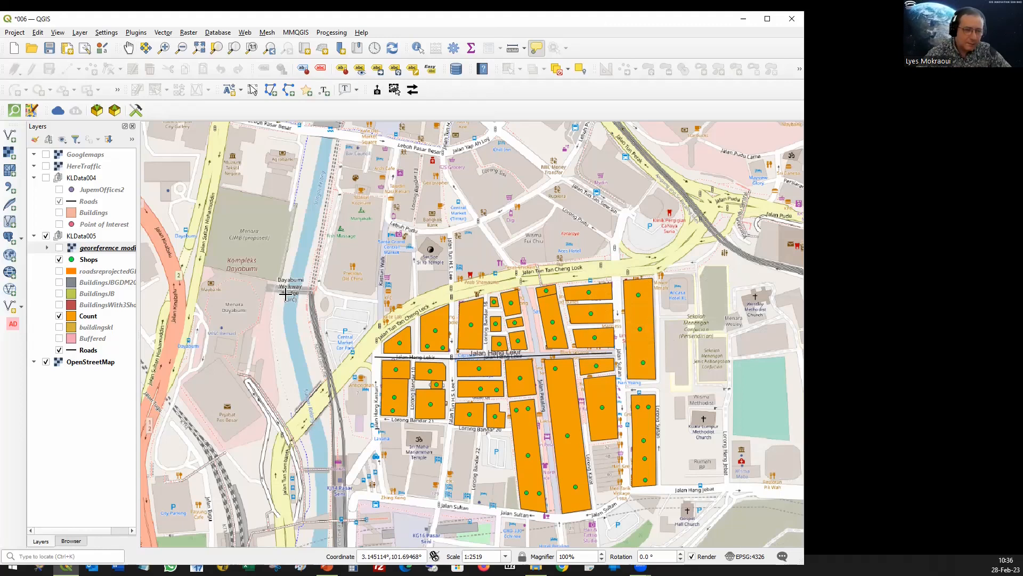
left_click(285, 290)
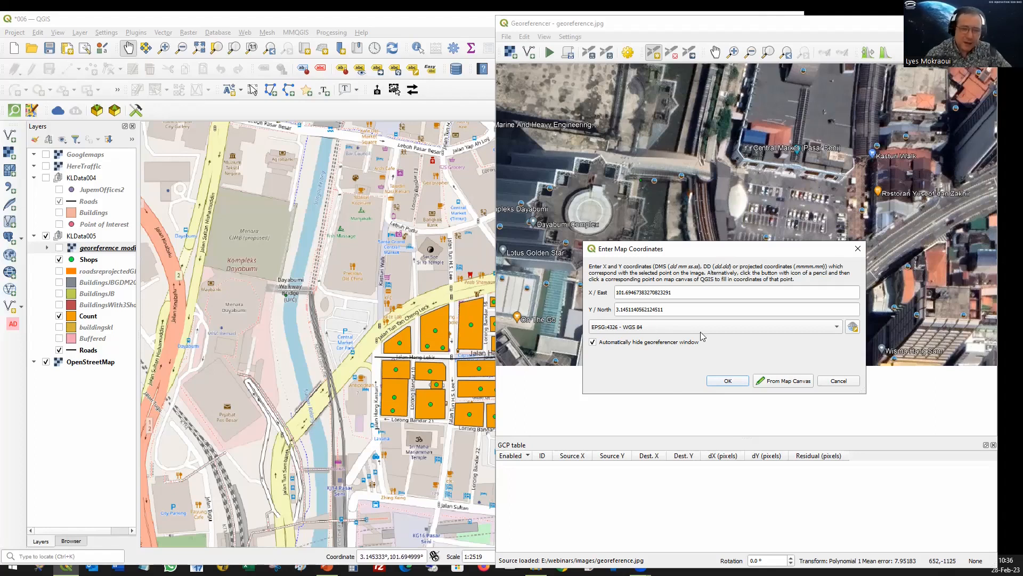
left_click(728, 381)
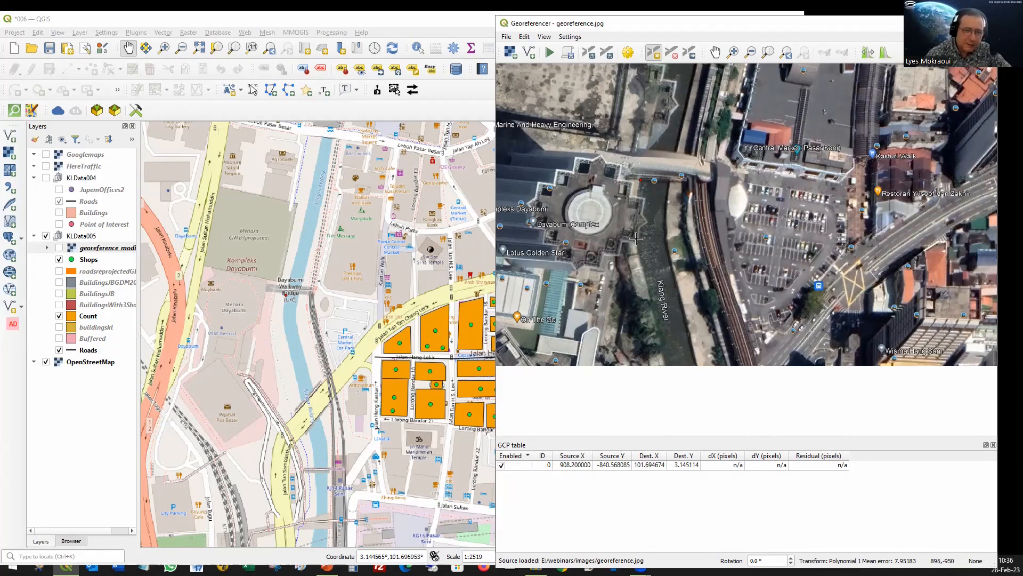
Step: Add a second control point on the river's west bank just south of the walkway bridge, matched on the map canvas
left_click(640, 248)
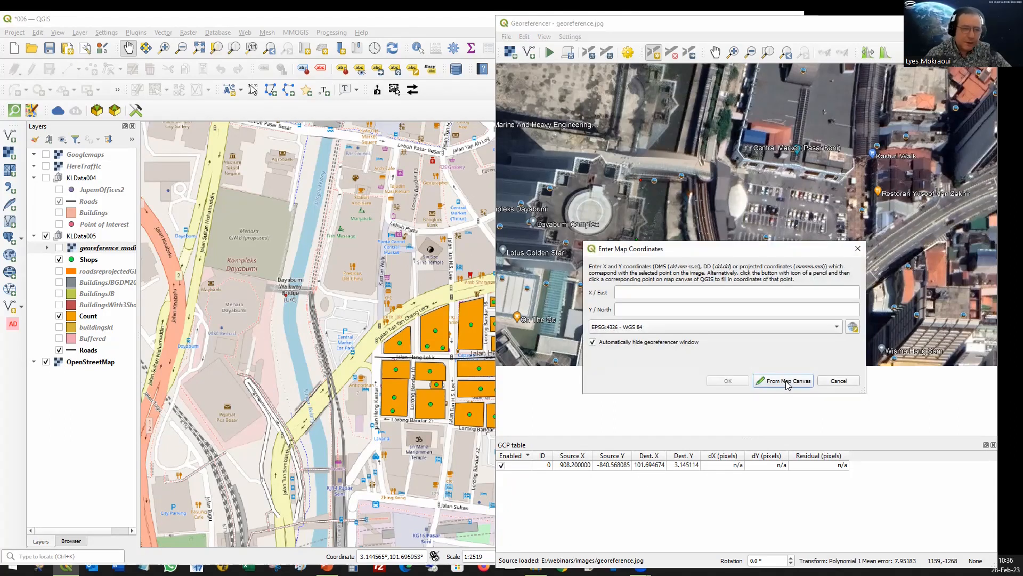
left_click(788, 382)
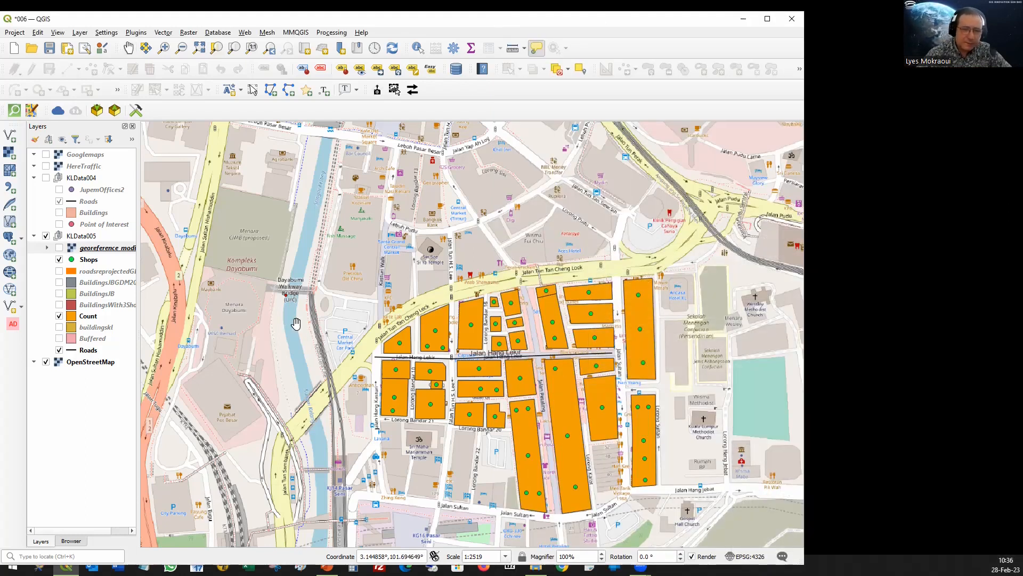
left_click(283, 316)
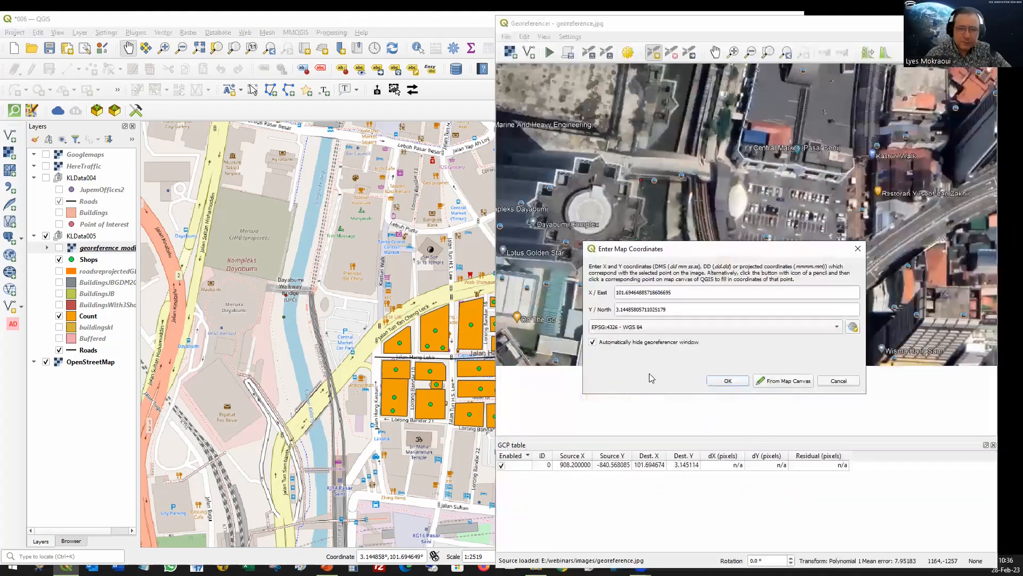
left_click(728, 382)
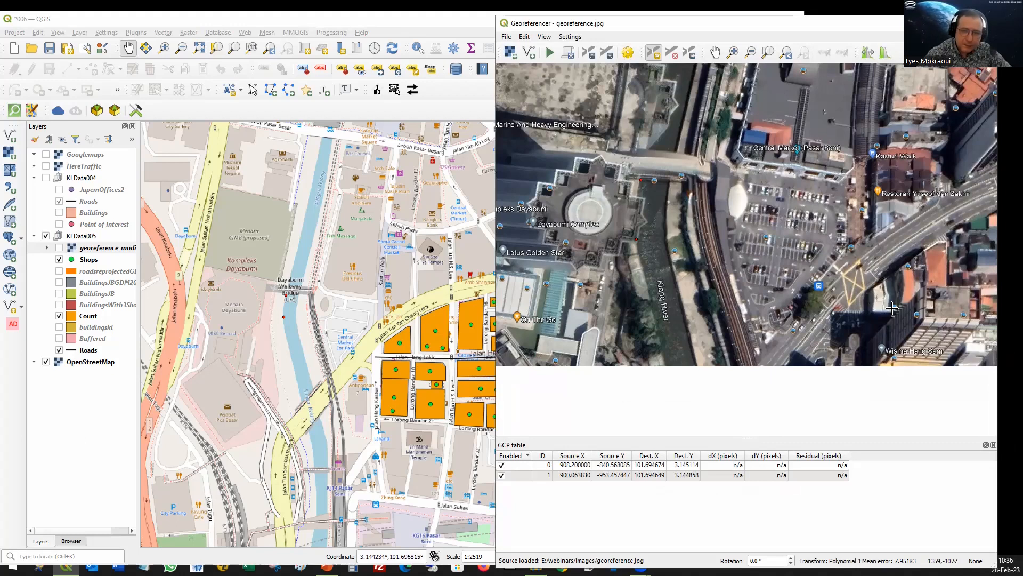
Step: Add a third control point on the river's east bank just south of the Lebuh Pasar Besar bridge, matched on the map canvas
left_click_drag(871, 312, 705, 309)
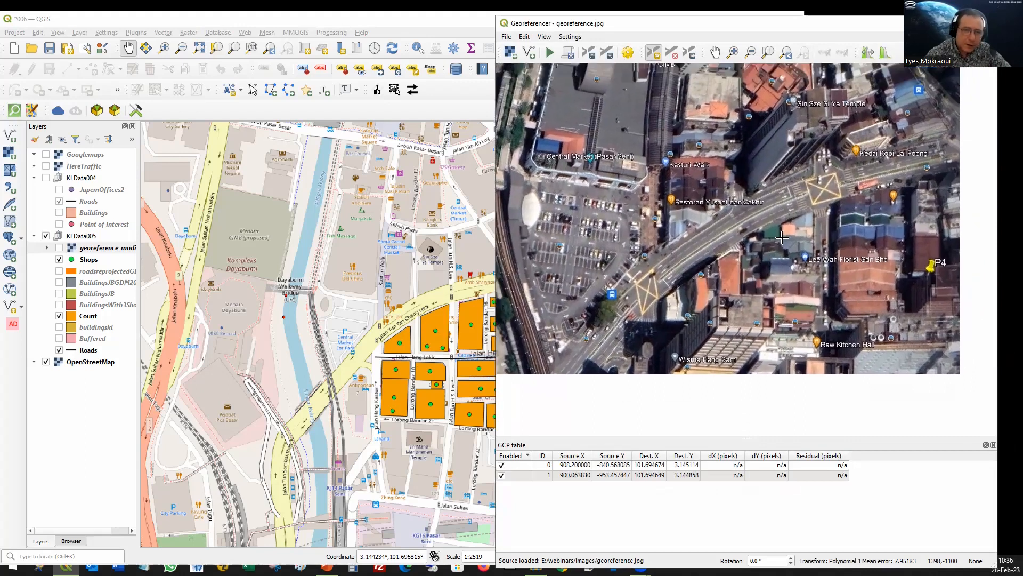
left_click_drag(308, 292, 431, 342)
left_click_drag(727, 175, 739, 214)
left_click(738, 214)
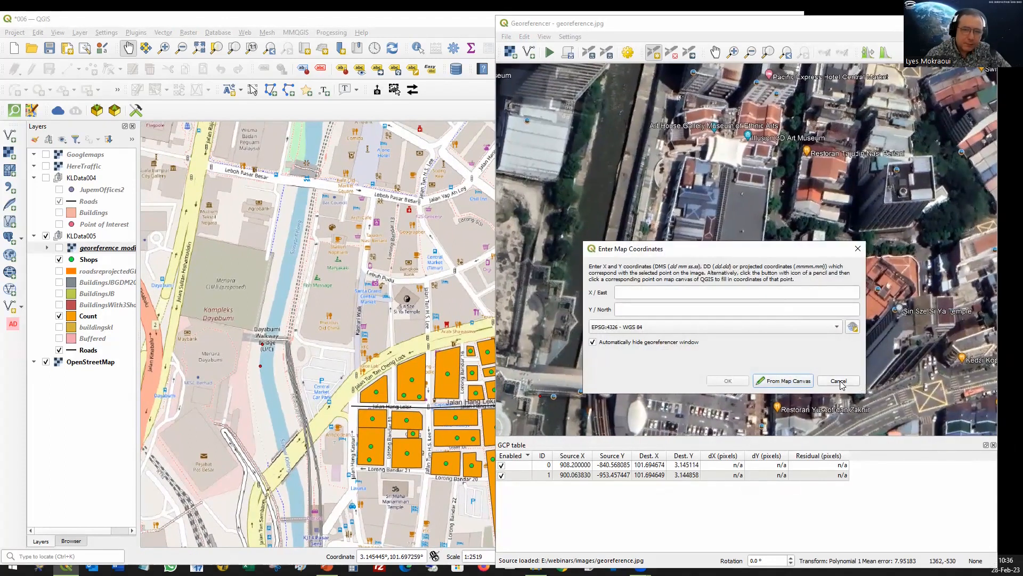
left_click(840, 384)
left_click_drag(729, 189, 758, 337)
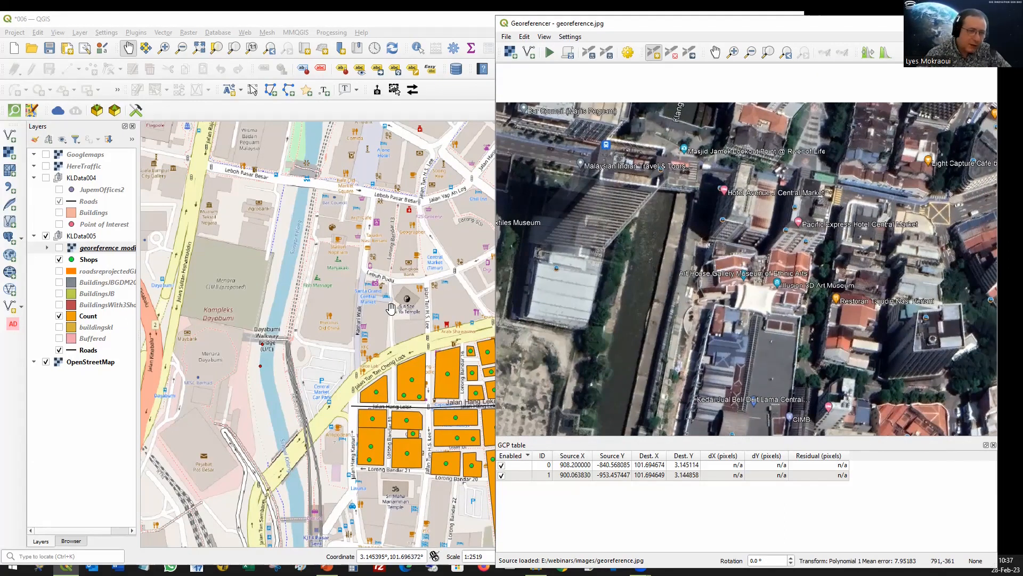
left_click_drag(352, 235, 358, 317)
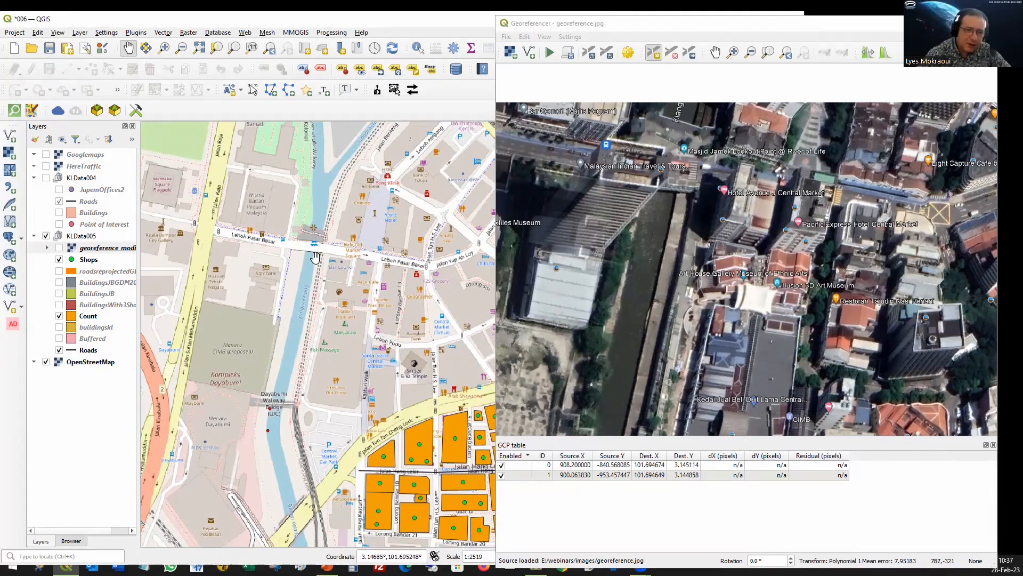
left_click(675, 193)
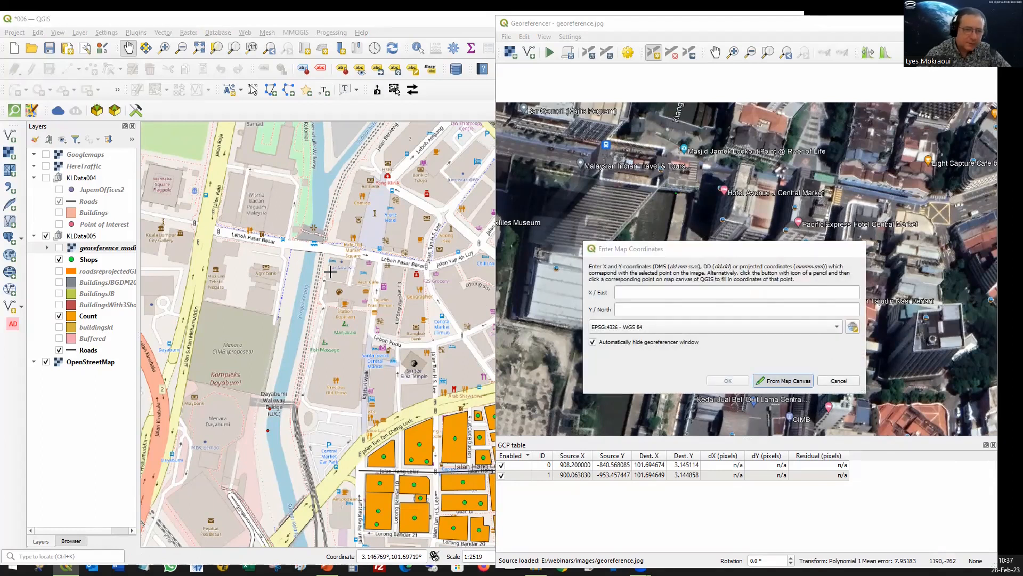
left_click(768, 380)
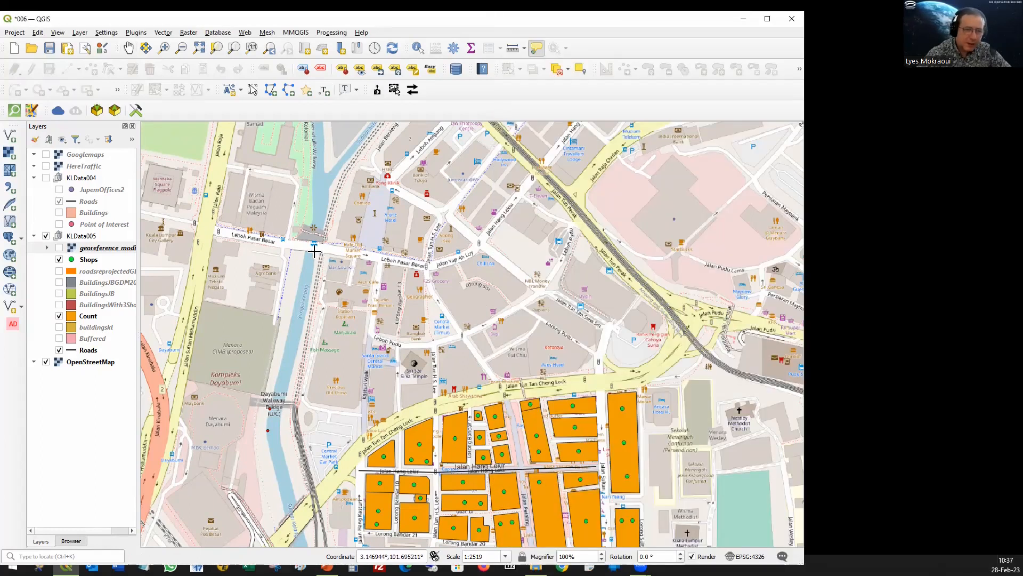
left_click(315, 251)
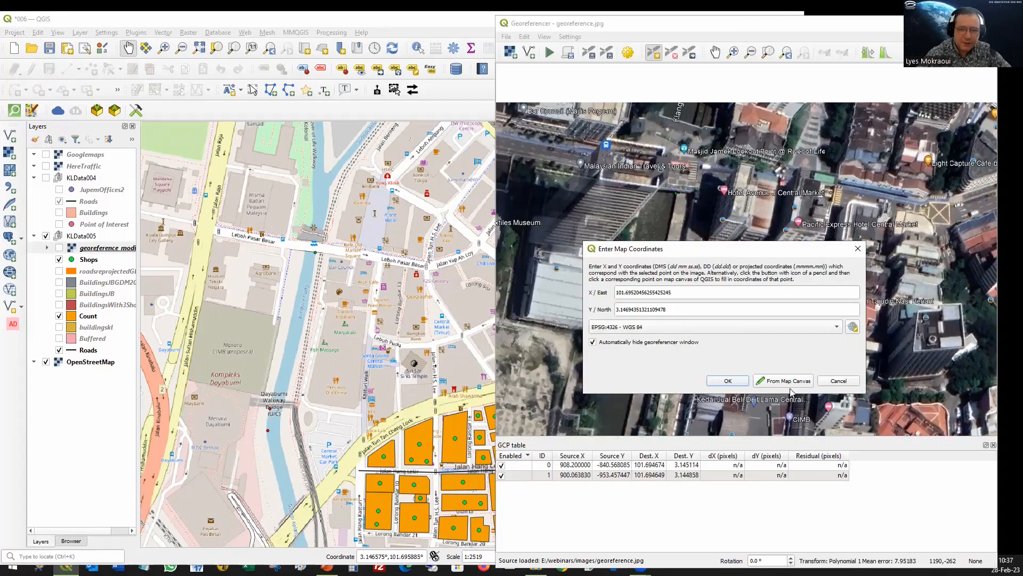
left_click(726, 380)
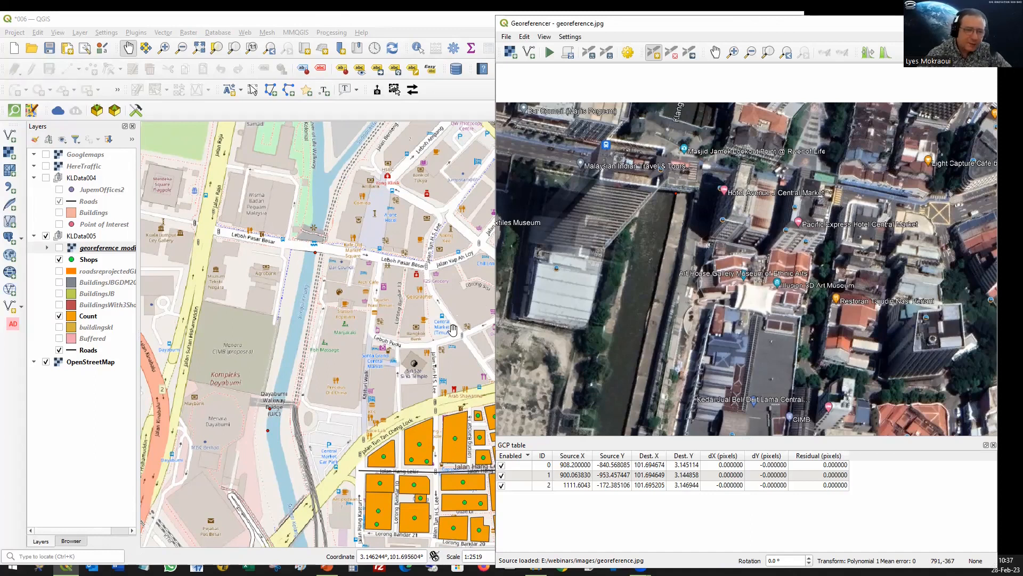
Step: Add a fourth control point on the north edge of Jalan Tun Tan Cheng Lock, east of Kasturi Walk, matched on the map canvas
left_click_drag(428, 281, 404, 298)
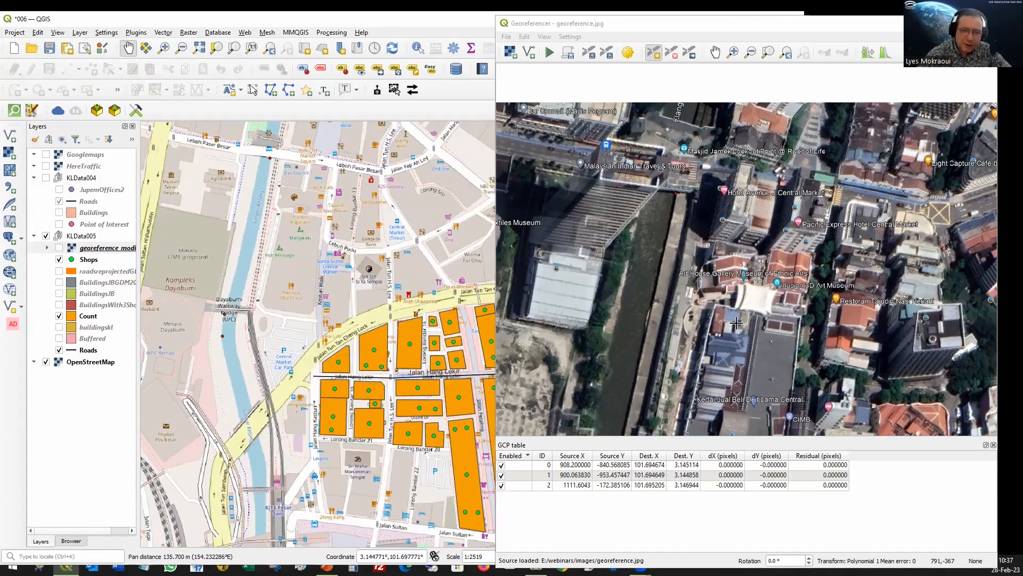
scroll(717, 343, "down", 1)
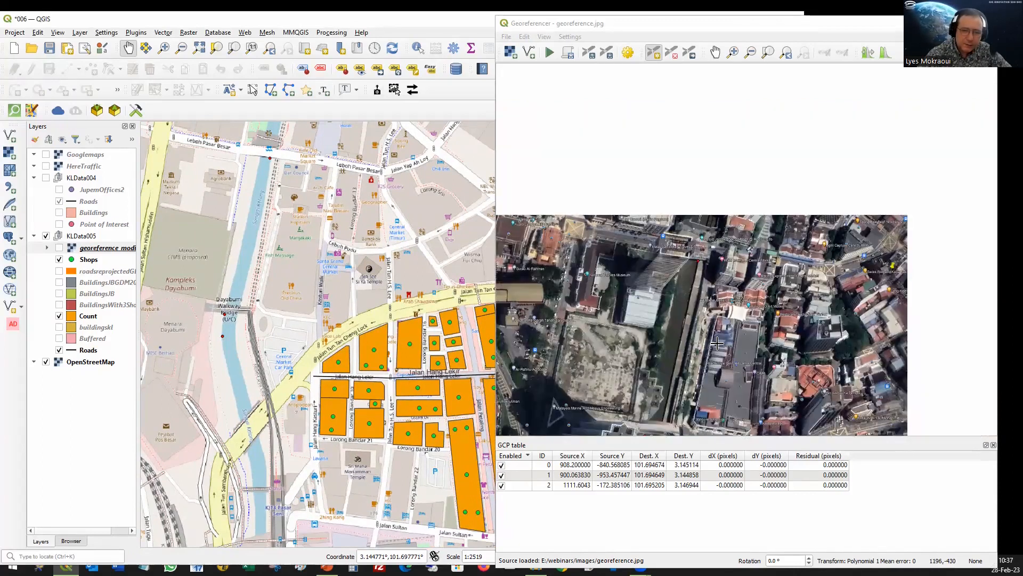
left_click_drag(739, 236, 752, 144)
left_click_drag(901, 254, 749, 272)
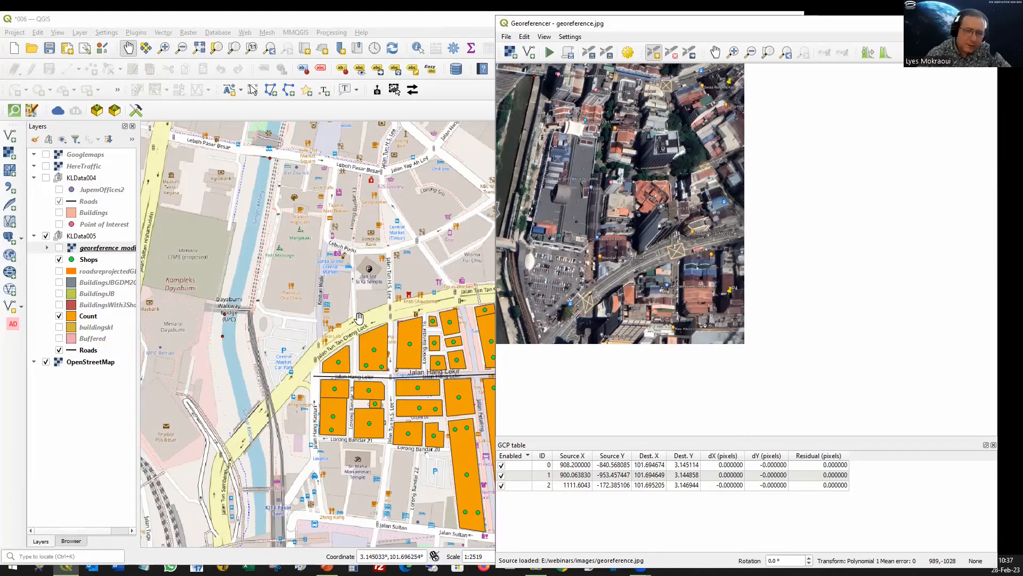
left_click(634, 258)
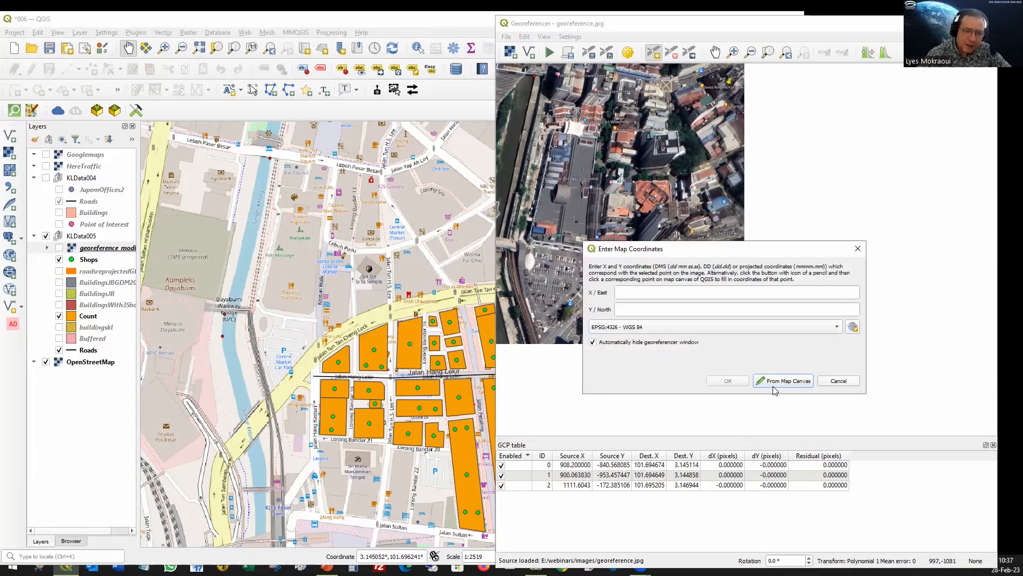
left_click(777, 383)
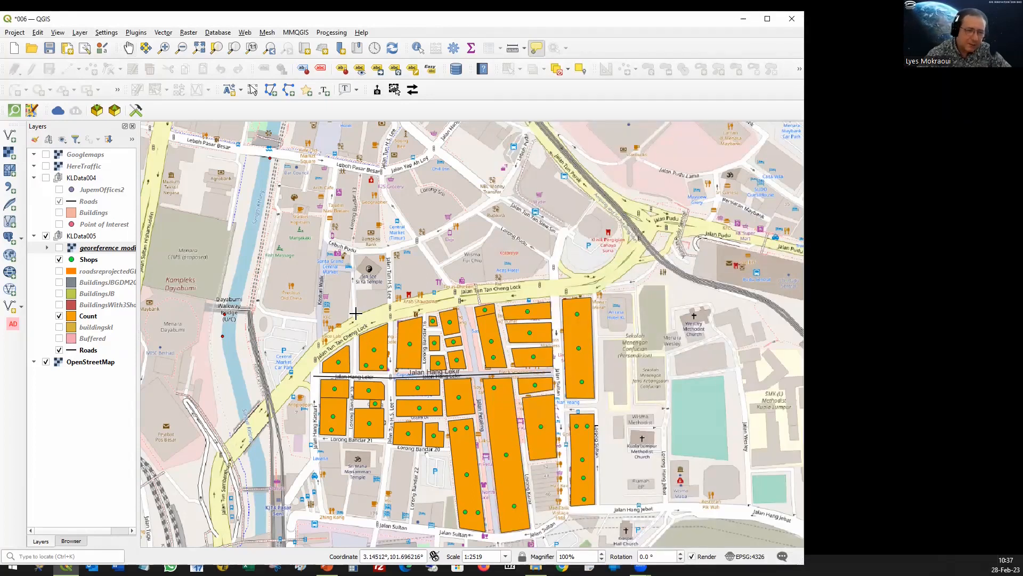
left_click(355, 314)
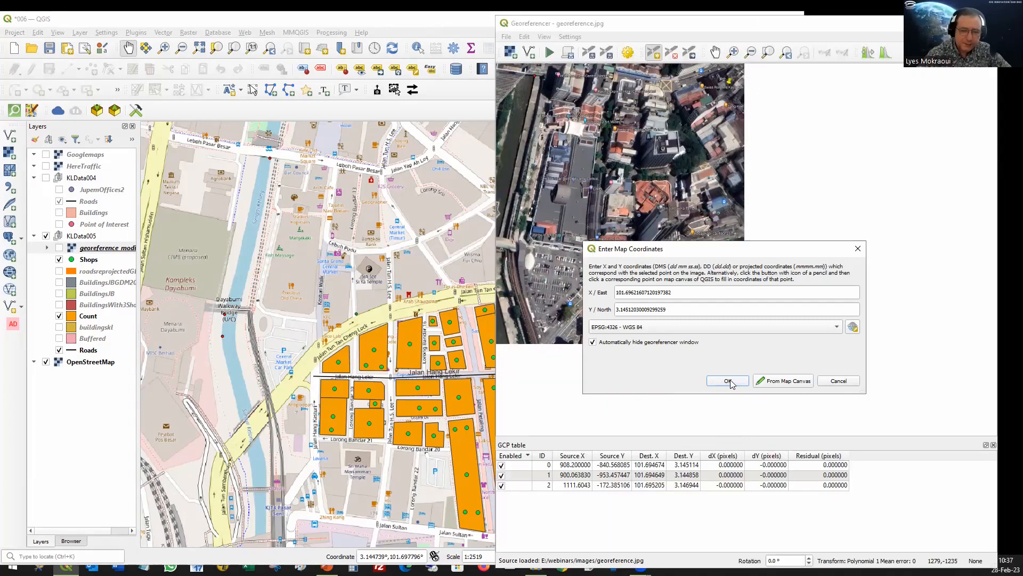
left_click(729, 379)
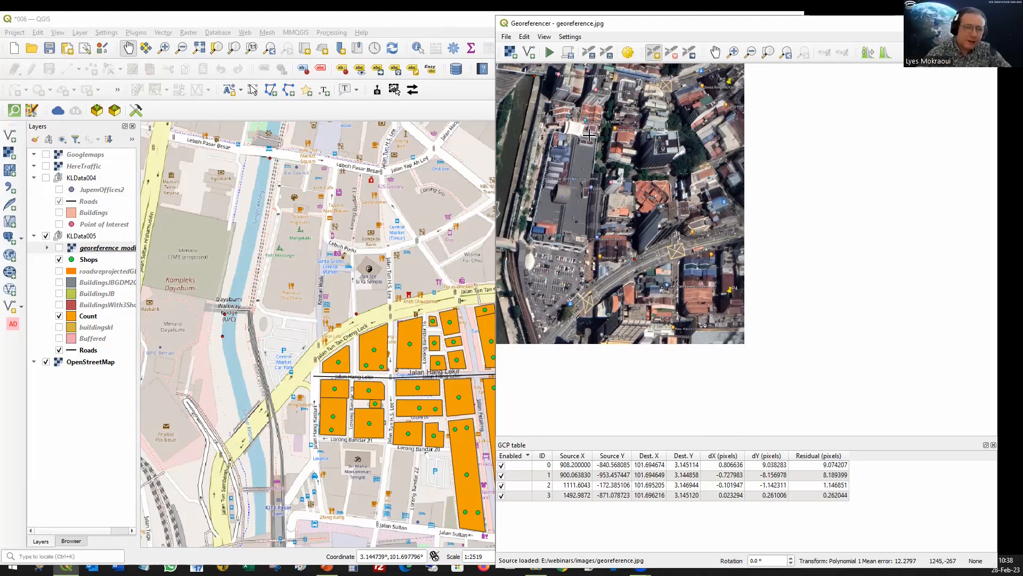
Step: Set the transformation's output file to georeference_modified4.tif in the images folder and accept the transformation settings
left_click(629, 55)
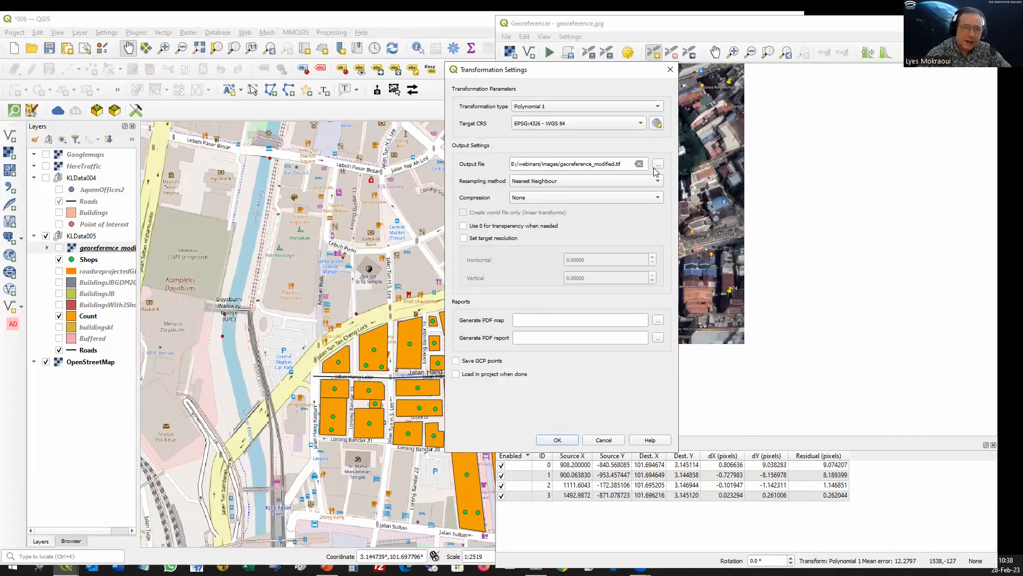
left_click(659, 164)
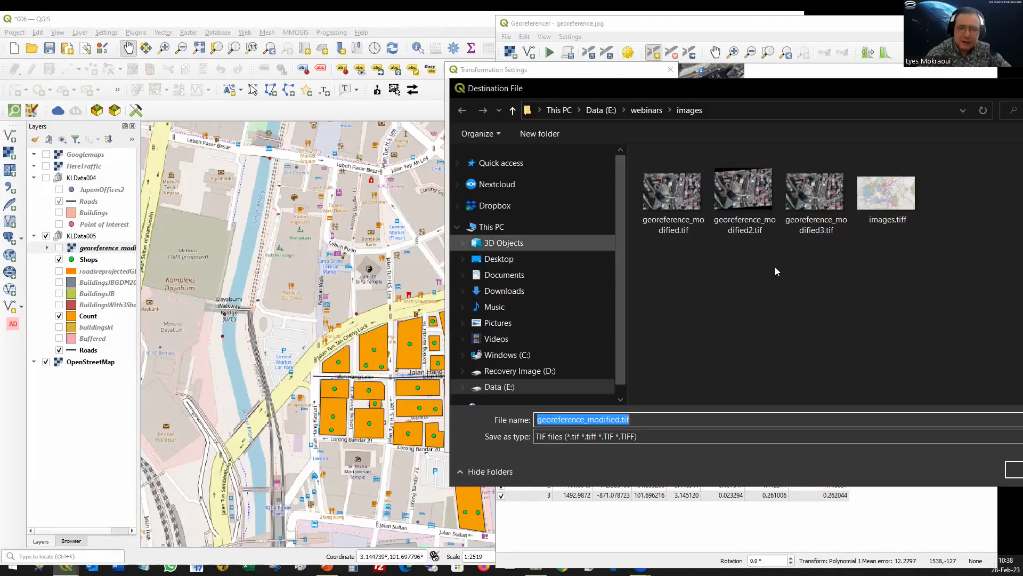
left_click(814, 202)
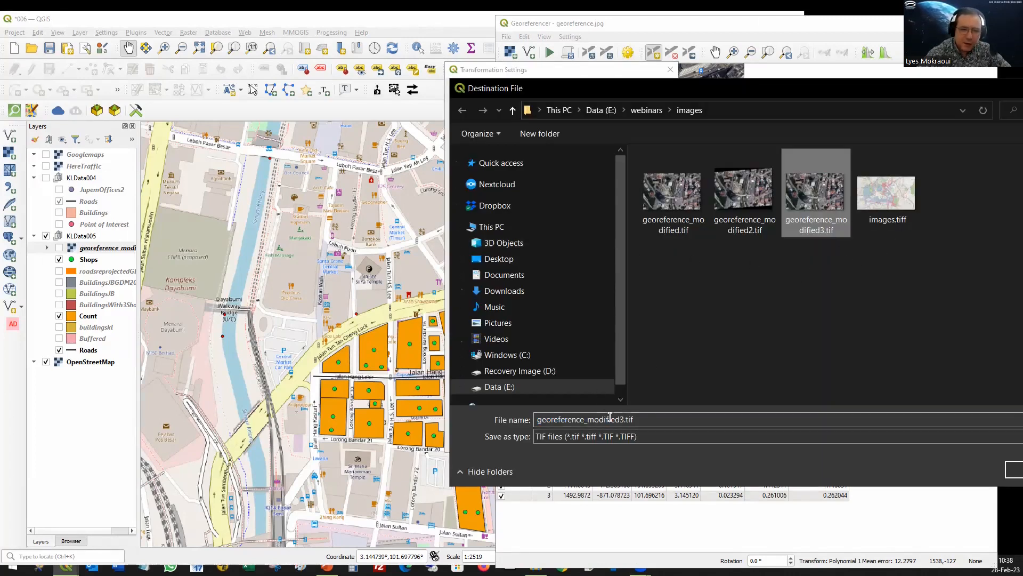
left_click(620, 420)
left_click(620, 419)
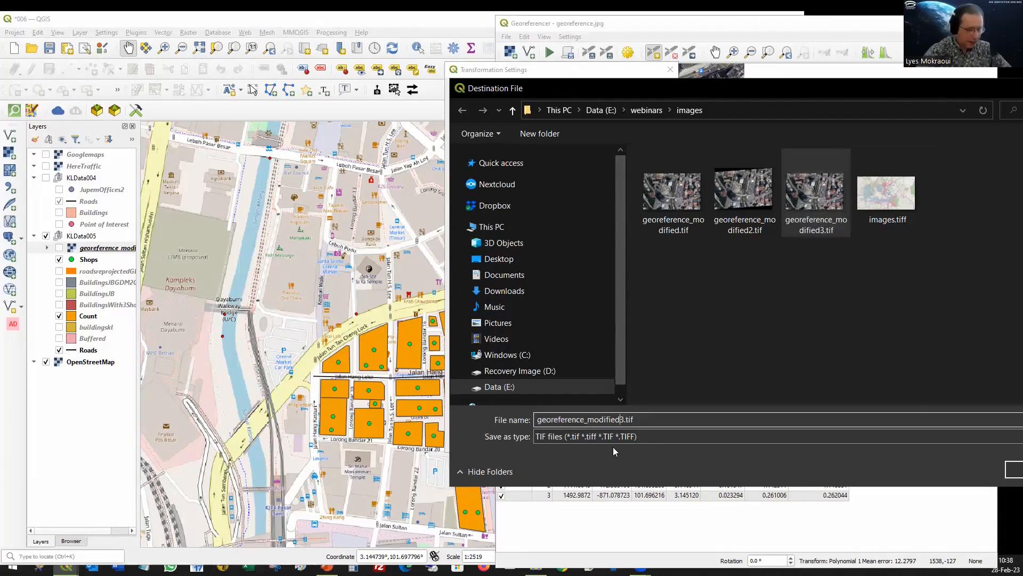
key("Delete")
type("4")
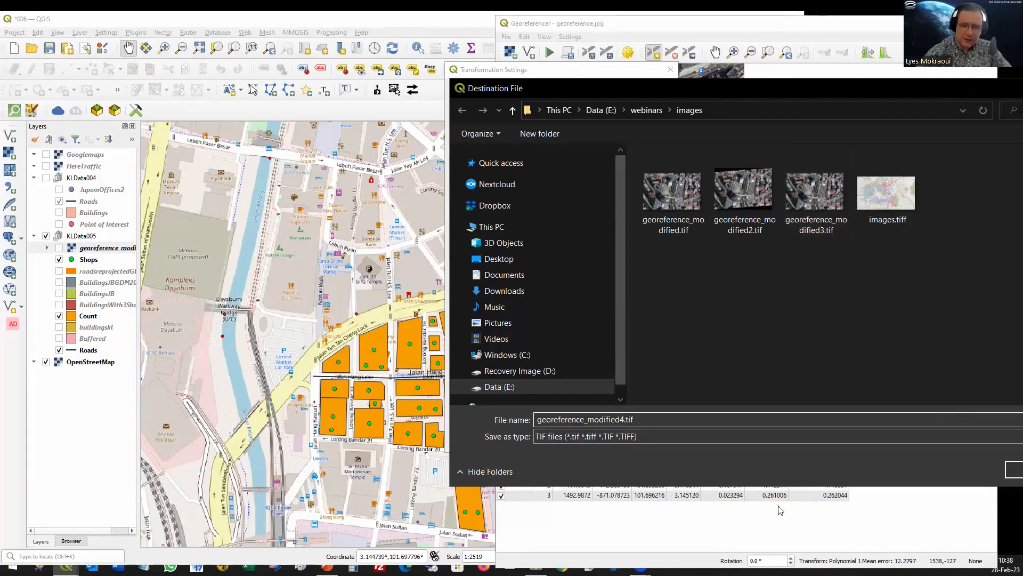
left_click_drag(759, 91, 592, 91)
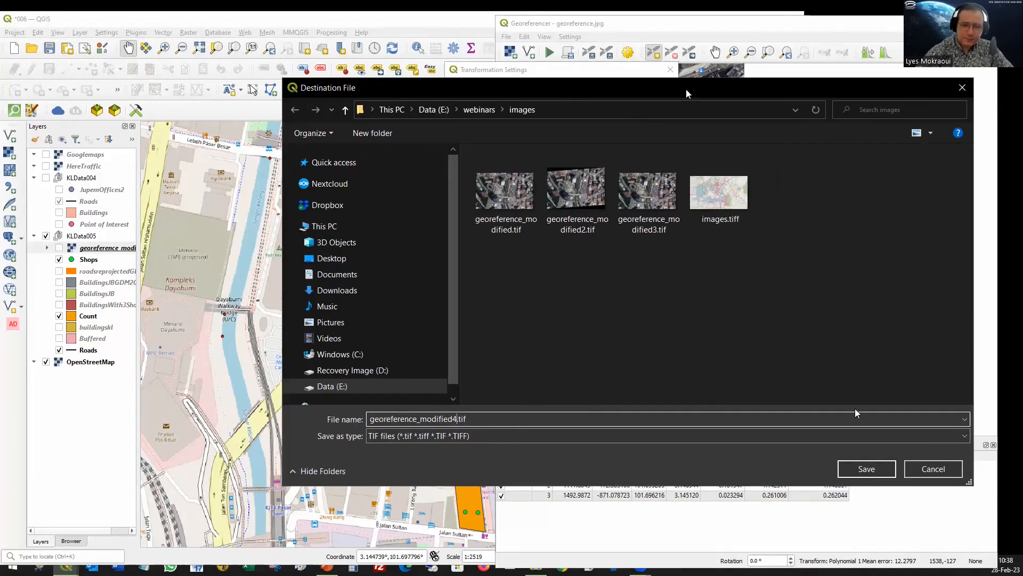
left_click(858, 471)
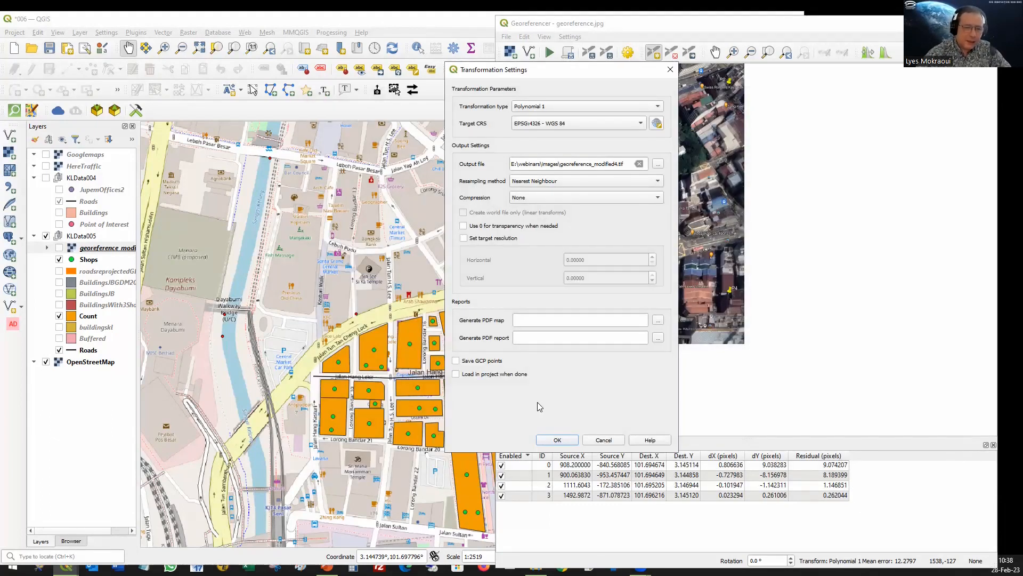
left_click(554, 441)
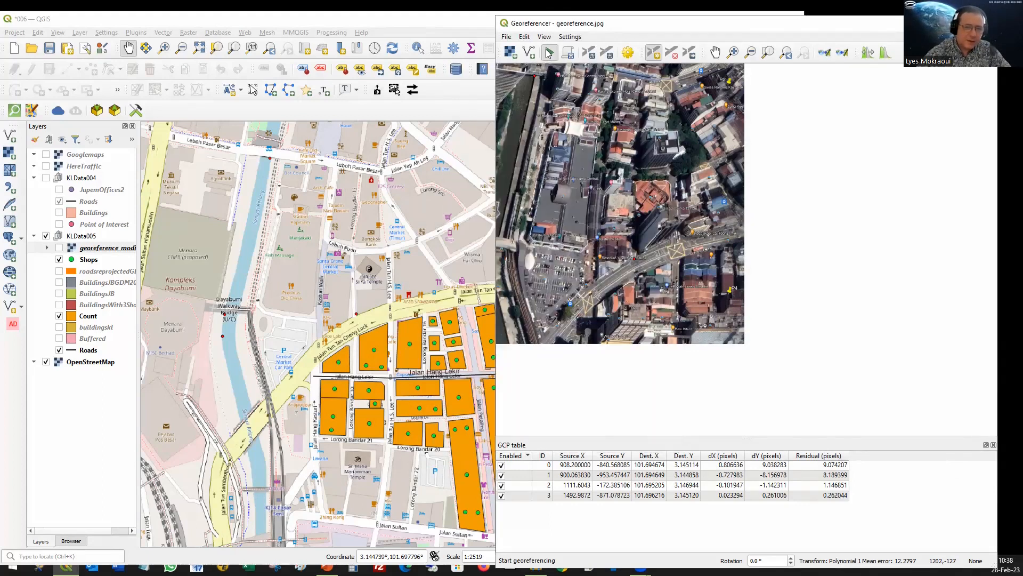
Step: Run the georeferencing, then add georeference_modified4.tif from the images folder in File Explorer to the QGIS project
left_click(549, 53)
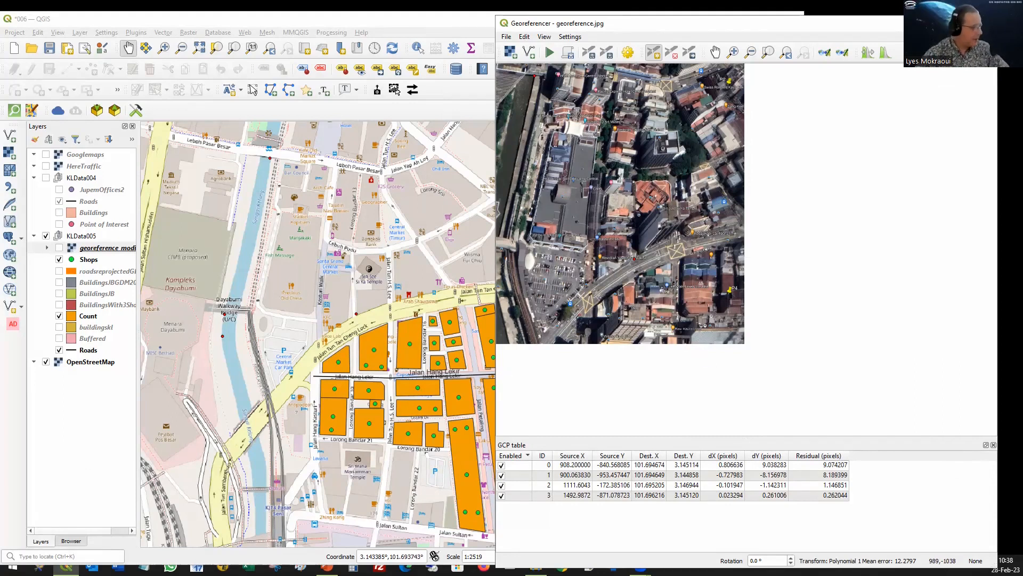
key("alt+Tab")
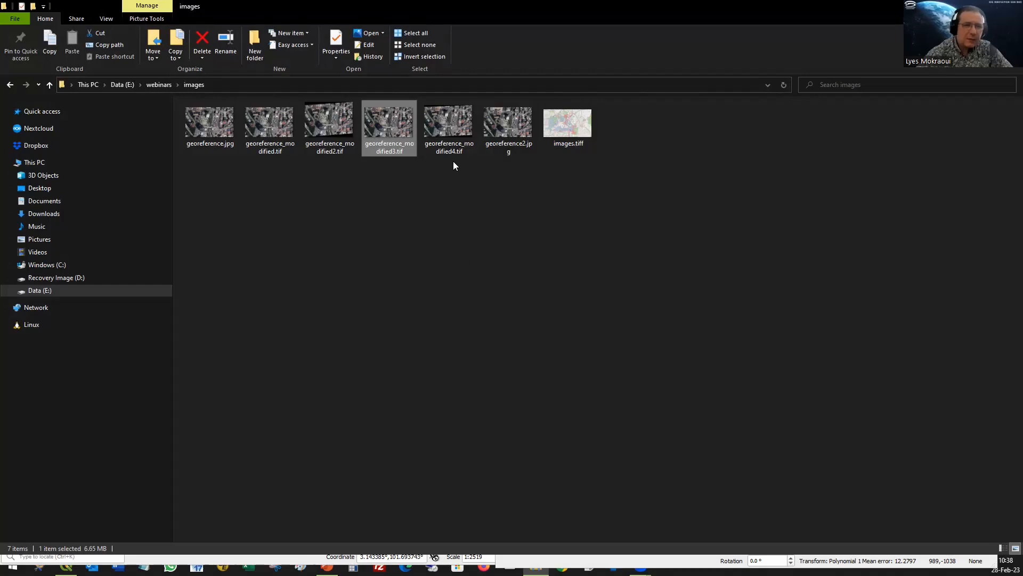
left_click(445, 126)
left_click_drag(444, 123, 98, 564)
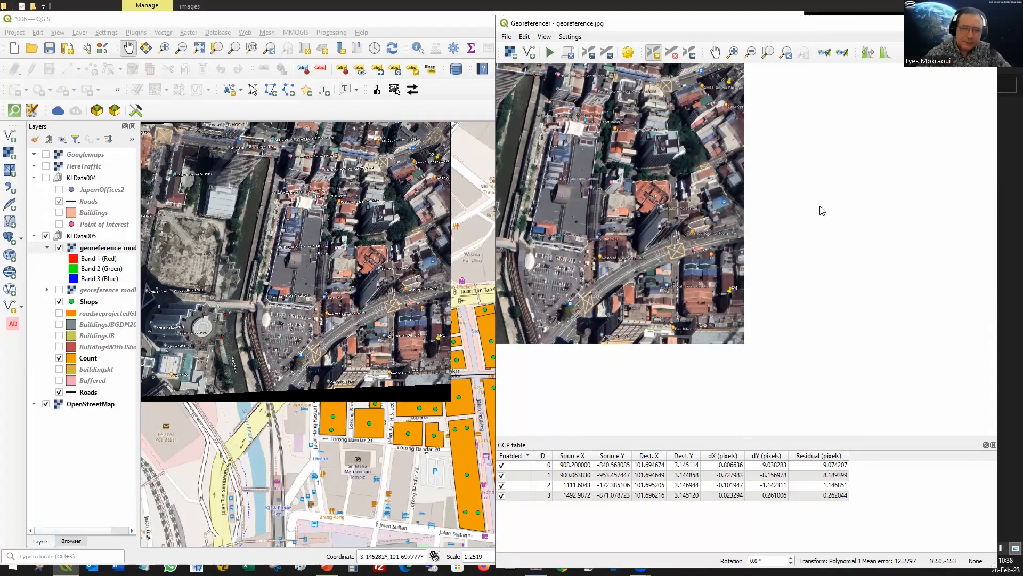
Step: Close the Georeferencer, discarding the control points, and bring the whole georeferenced image into view on the main map
key("alt+F4")
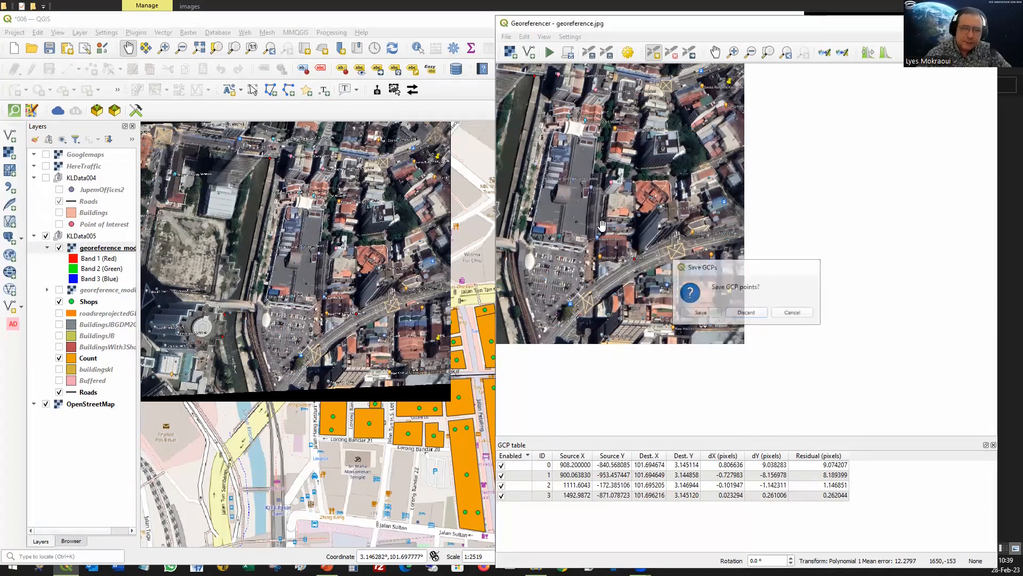
left_click(746, 313)
left_click(768, 19)
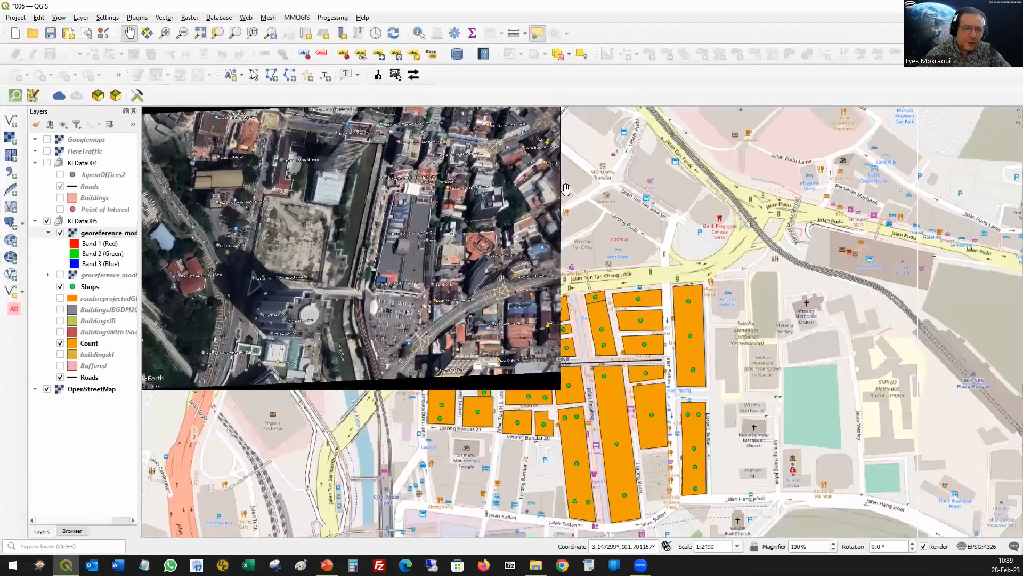
left_click_drag(326, 223, 474, 333)
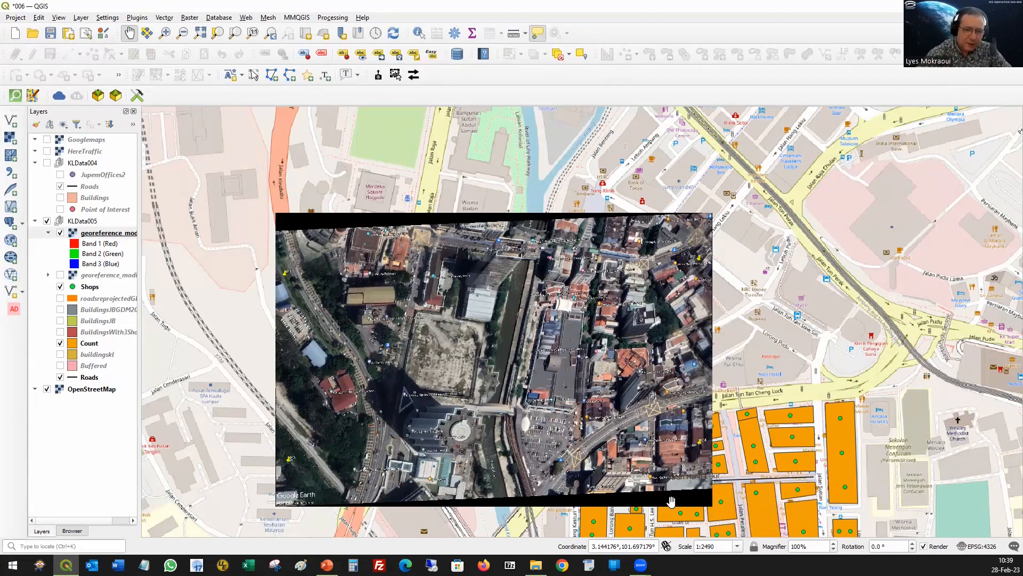
Step: Set 0 as the additional no data value in the transparency properties of the georeference_modified4 layer
double_click(104, 234)
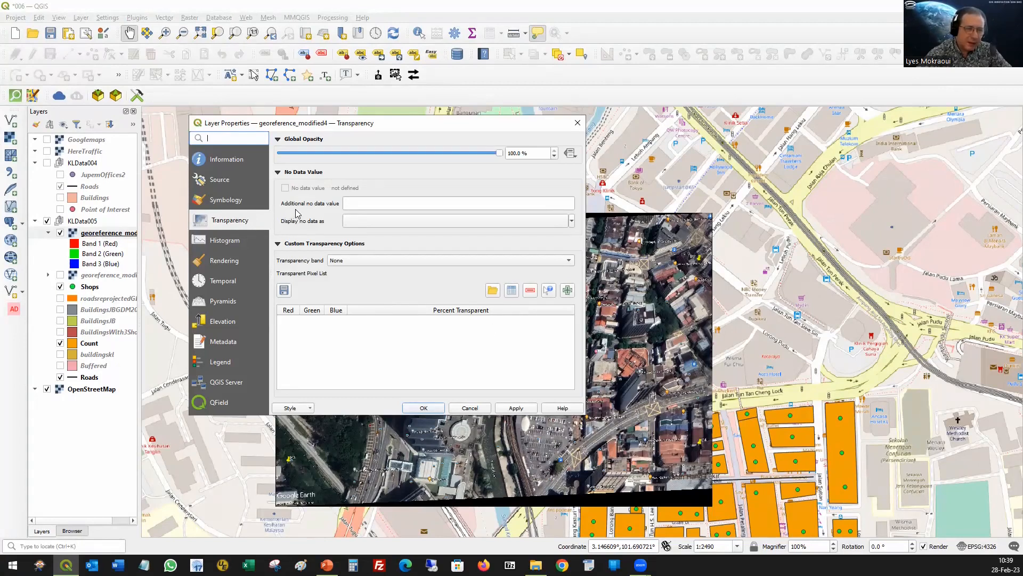
left_click(366, 203)
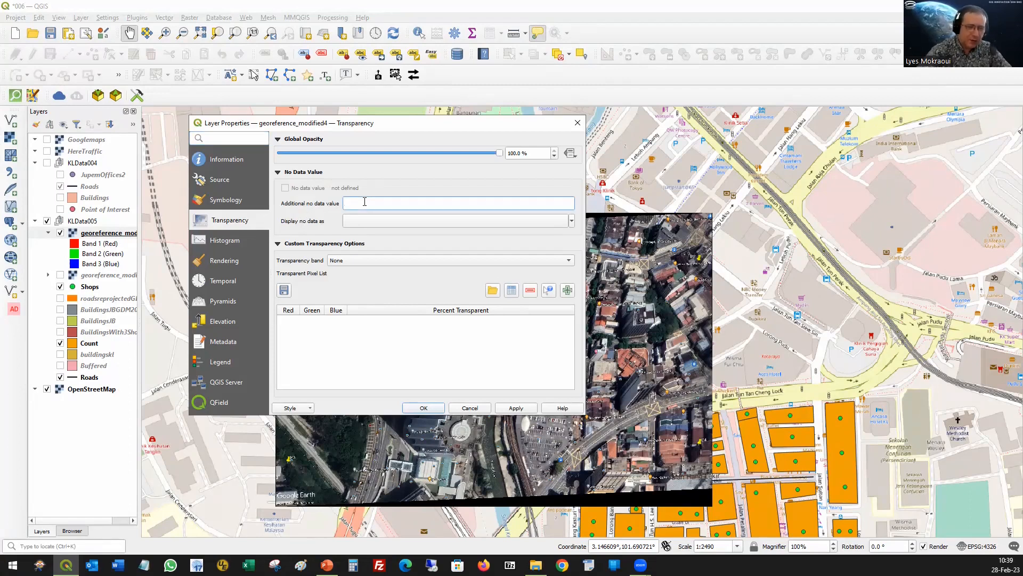
left_click(520, 411)
left_click(424, 408)
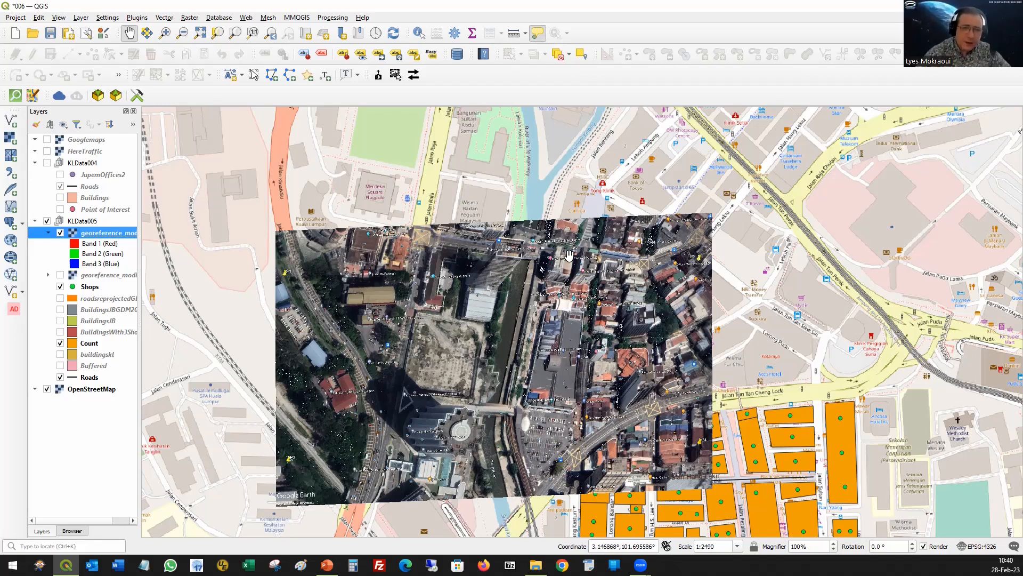
Step: Remove the georeference_modified4 layer from the project
right_click(104, 234)
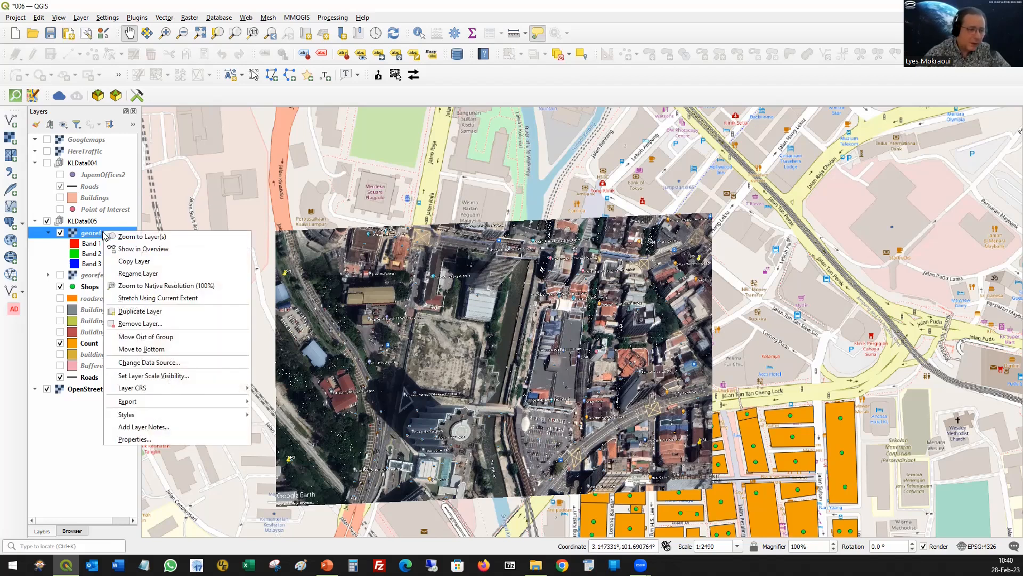
left_click(157, 323)
left_click(496, 296)
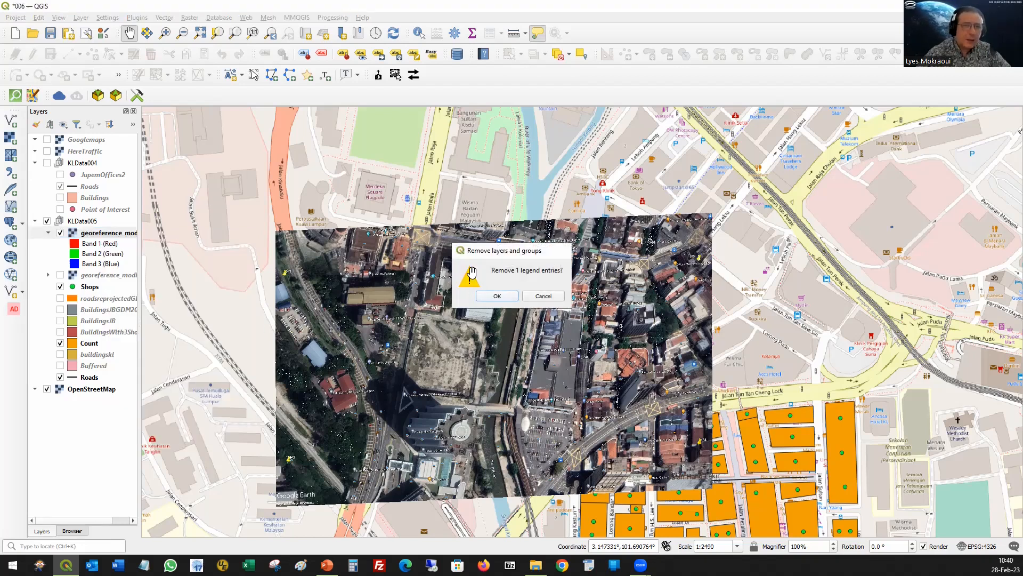
Step: Reopen the Georeferencer and load georeference.jpg from the images folder as the raster
left_click(85, 20)
left_click(97, 92)
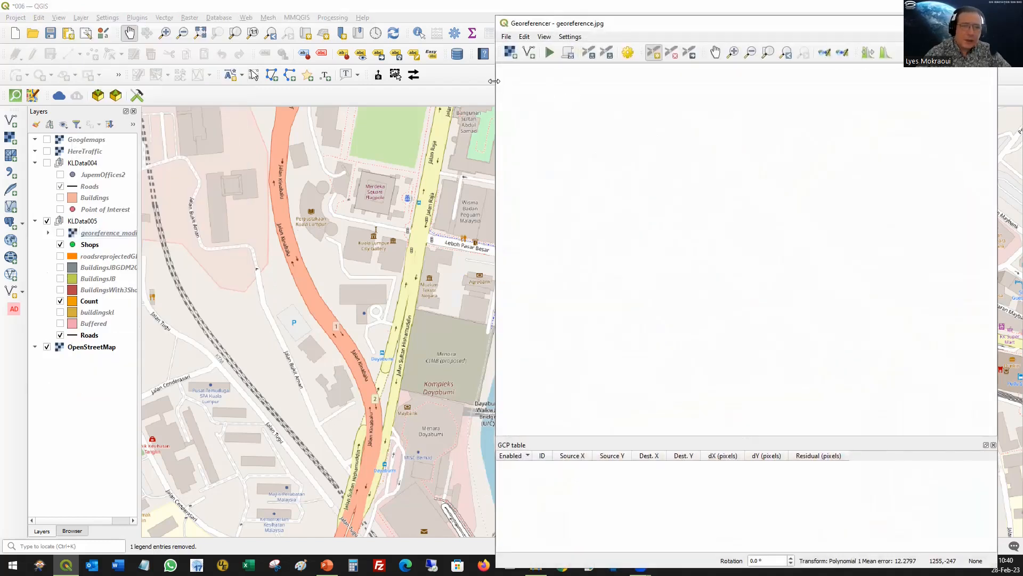
left_click(510, 52)
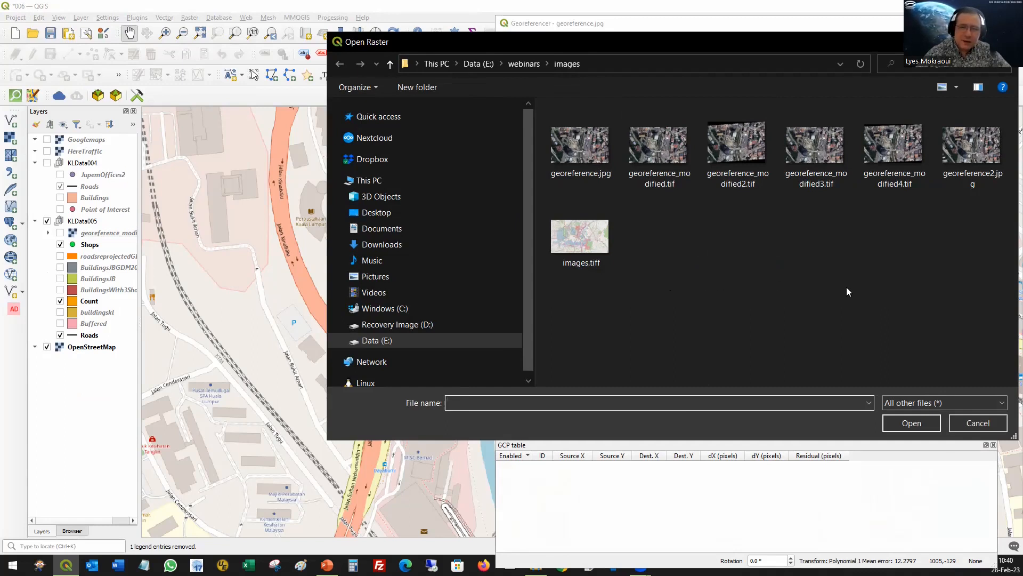
left_click(580, 145)
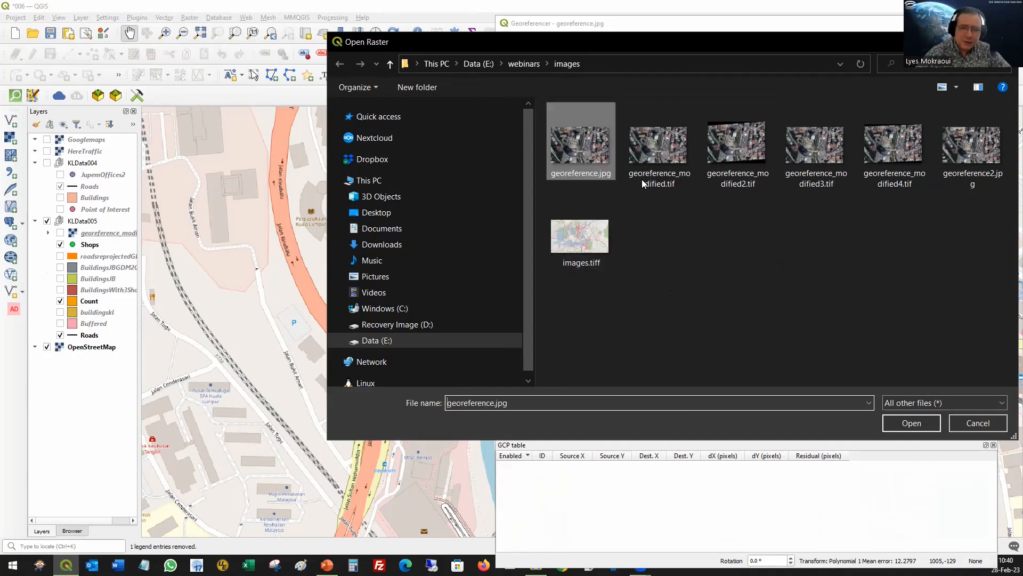
left_click(897, 424)
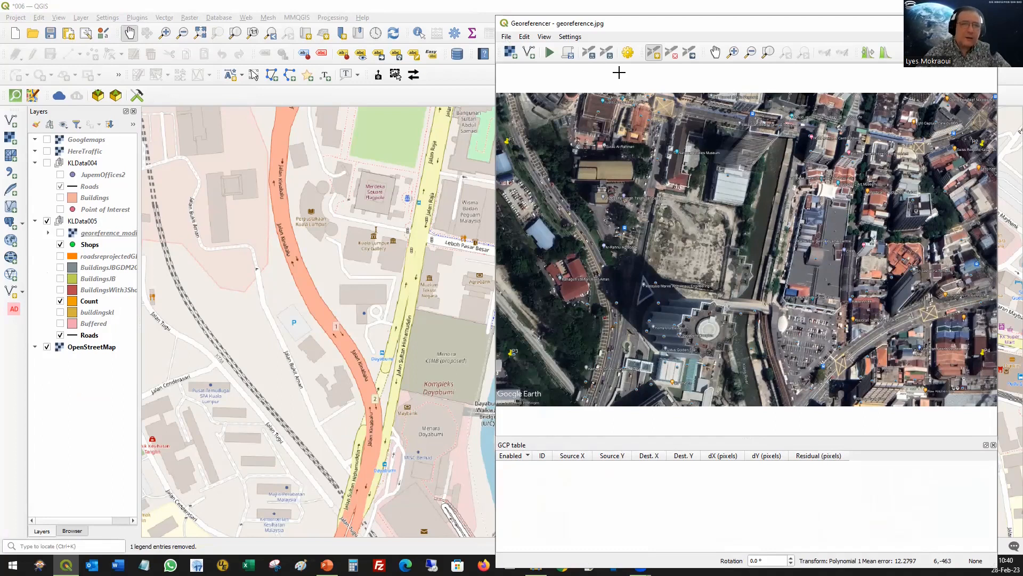
Step: Load the saved control points from georeference.jpg.points in the gcpPpoints folder
left_click(593, 54)
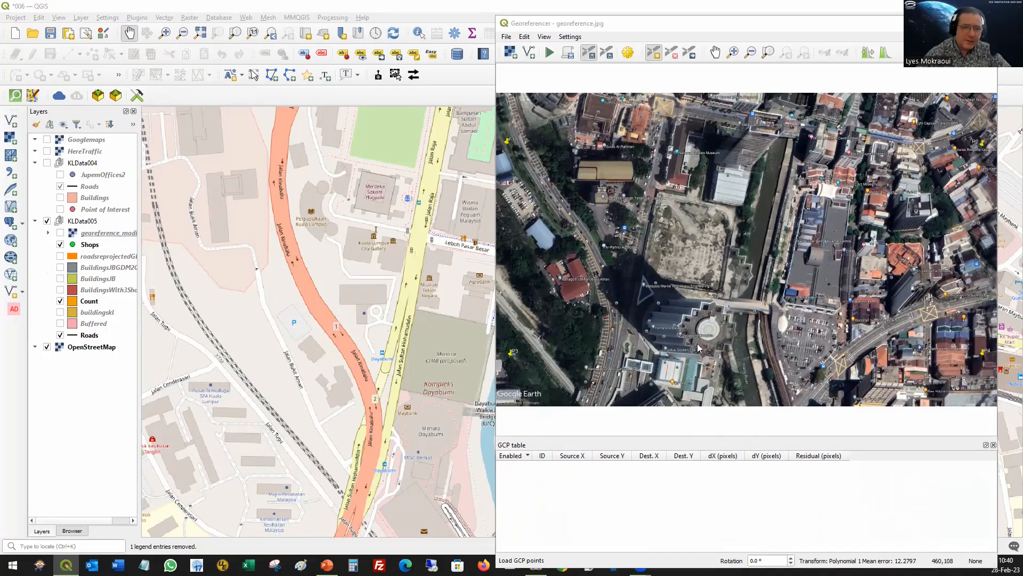
key("alt+Up")
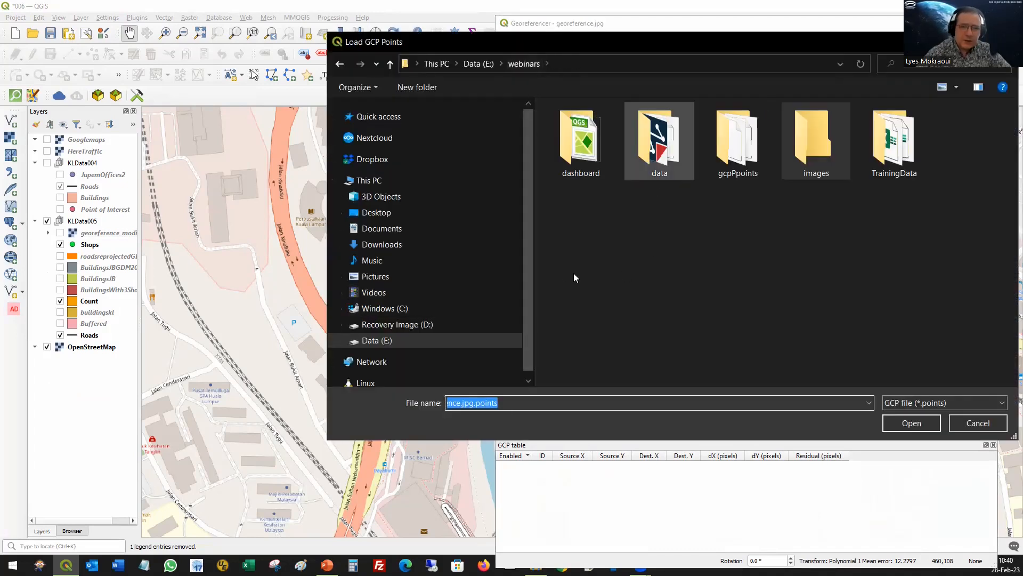
left_click(771, 171)
double_click(771, 171)
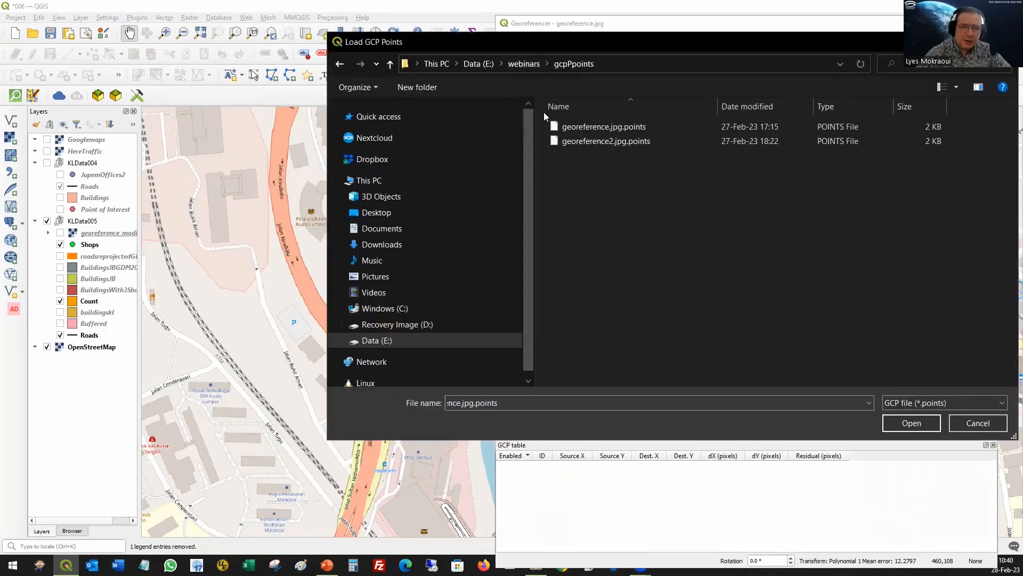
double_click(583, 128)
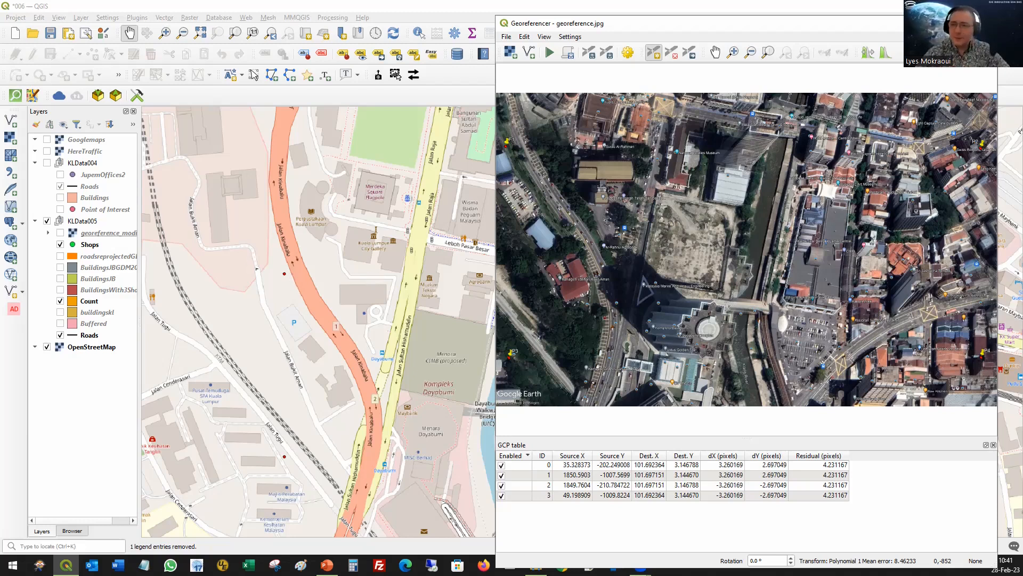
left_click(396, 74)
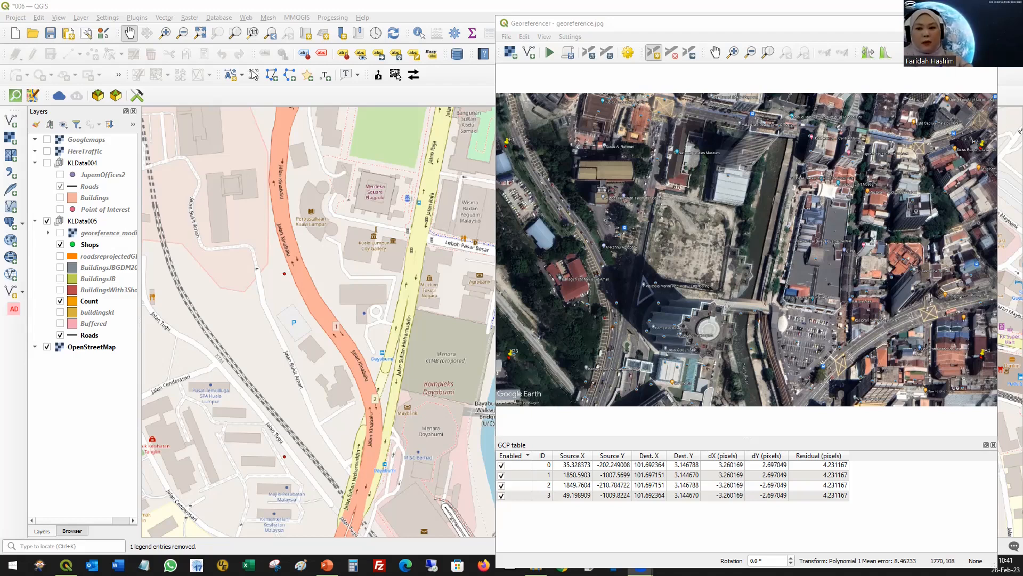
left_click(397, 76)
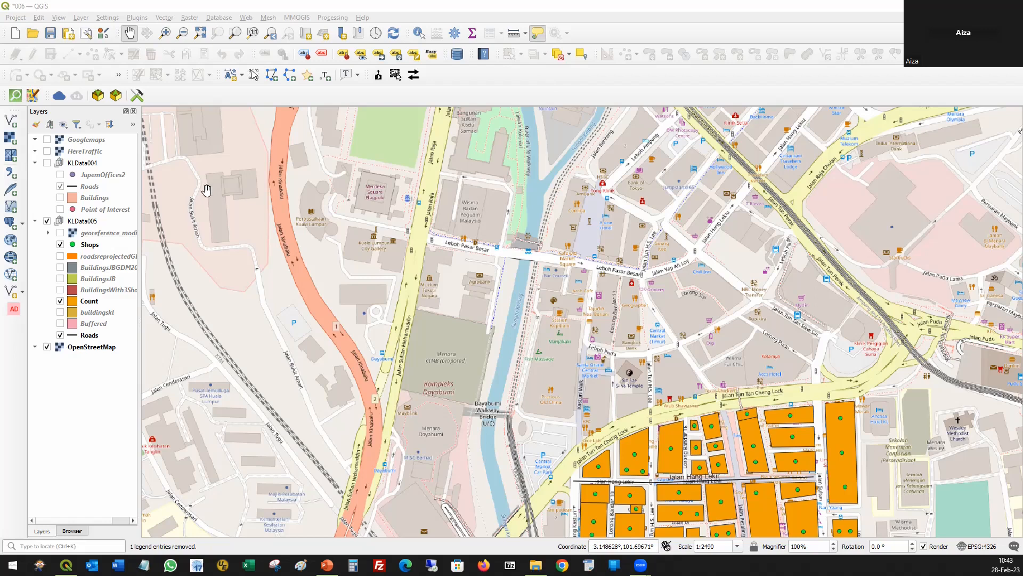
left_click(101, 178)
right_click(102, 178)
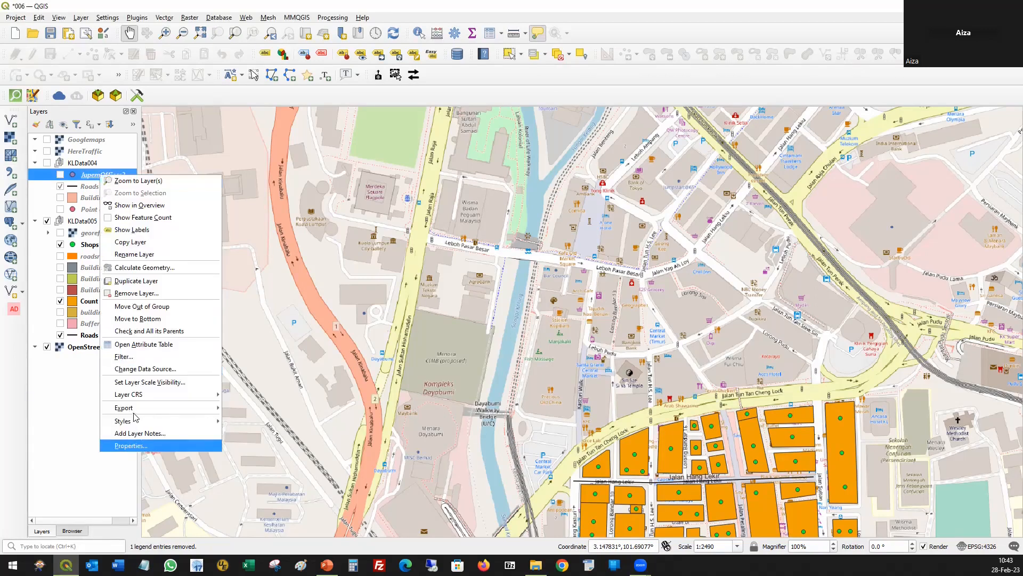
mouse_move(149, 395)
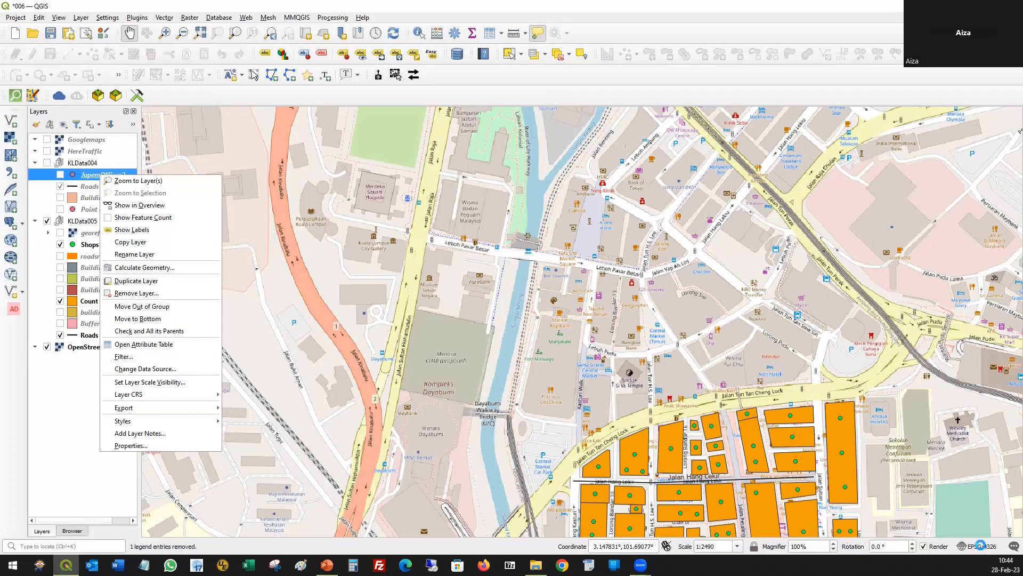
Step: Open the project's coordinate reference system settings and filter the available systems by "kertau"
left_click(982, 549)
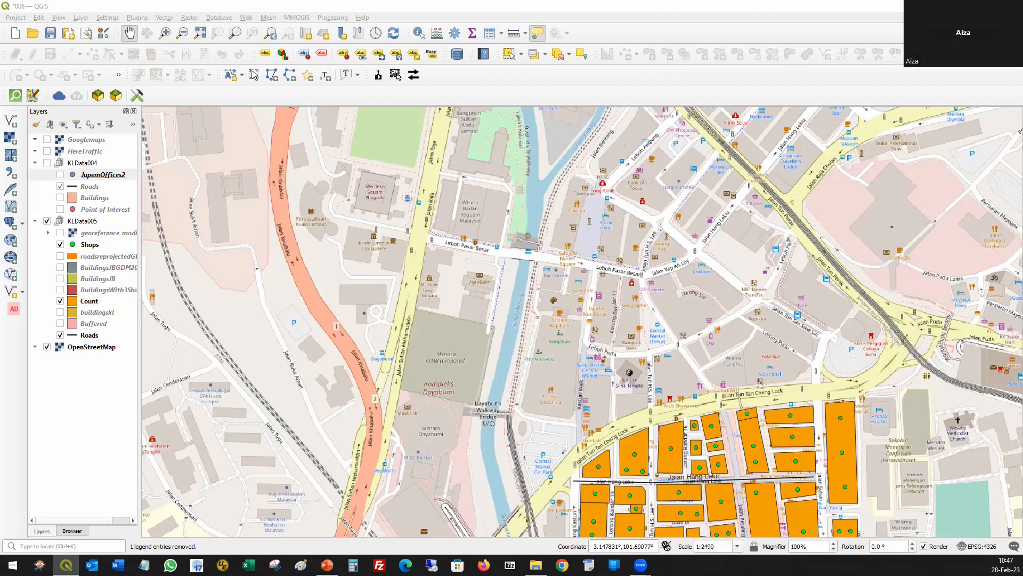
key("ctrl+shift+p")
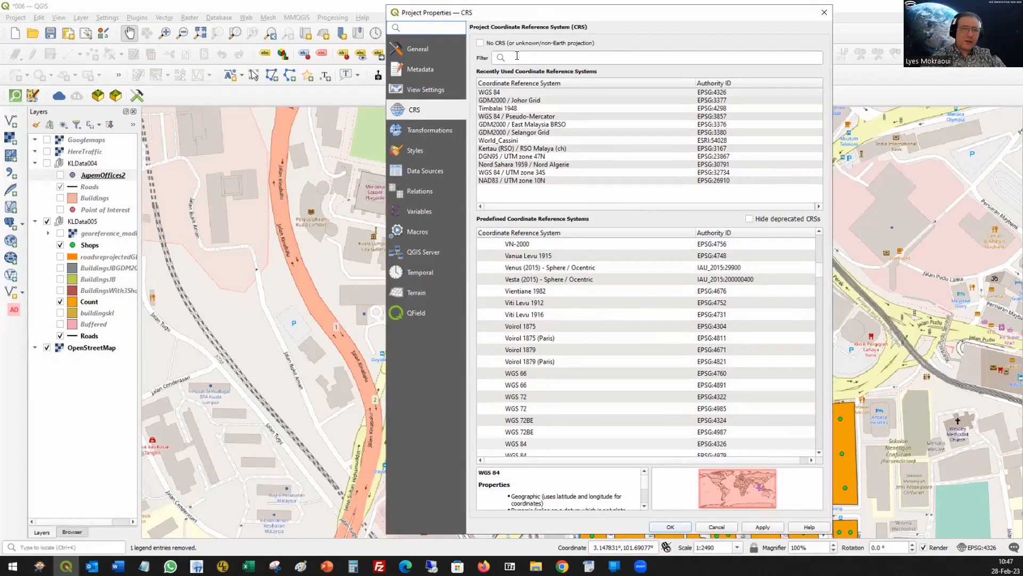
left_click(517, 56)
type("k")
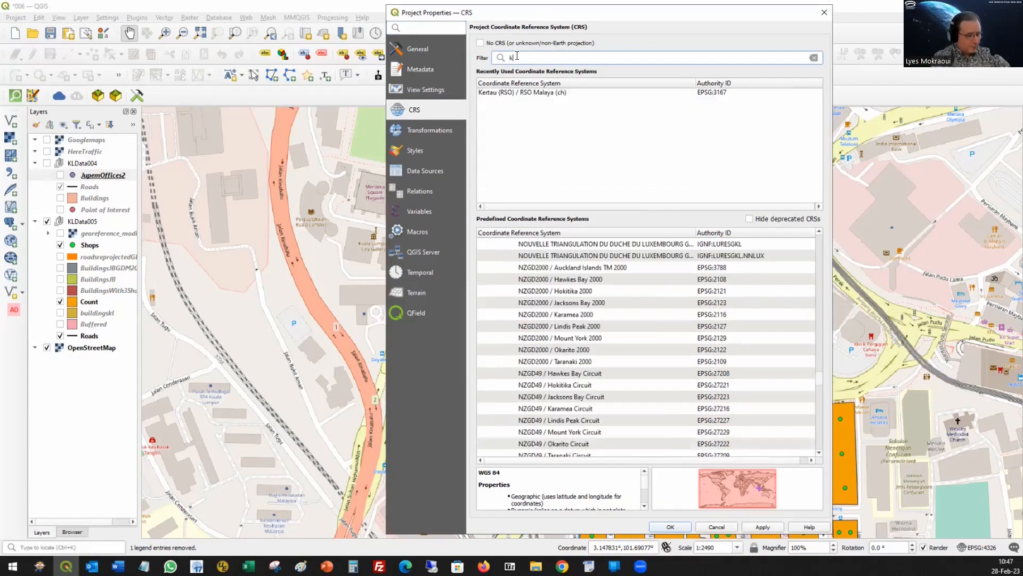
type("ertau")
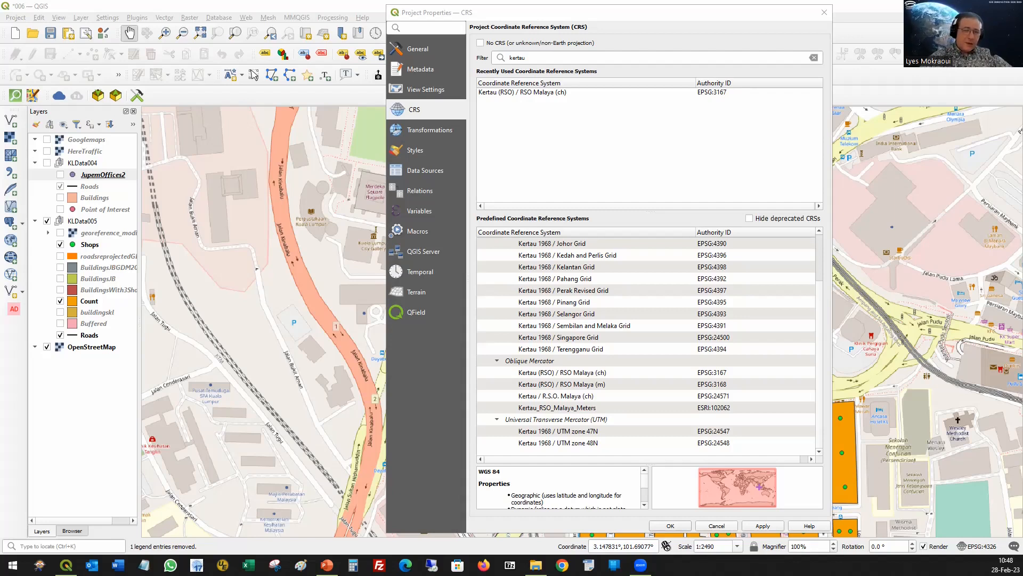
Step: Filter the coordinate reference systems by "gdm200" and preview the GDM2000 Johor, Kedah and Perlis, Kelantan and Pahang grids
left_click(507, 57)
double_click(507, 57)
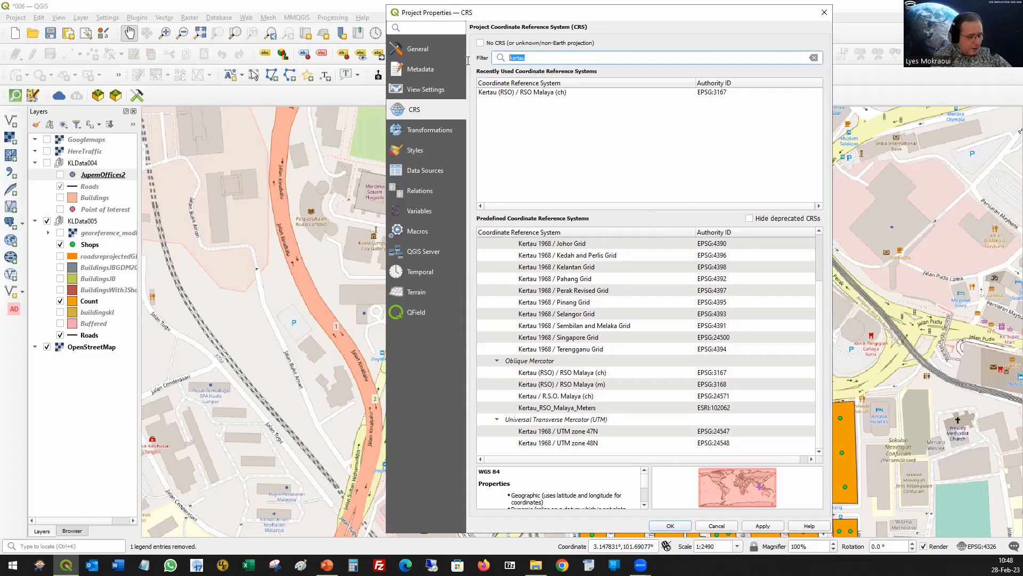
type("gdm200")
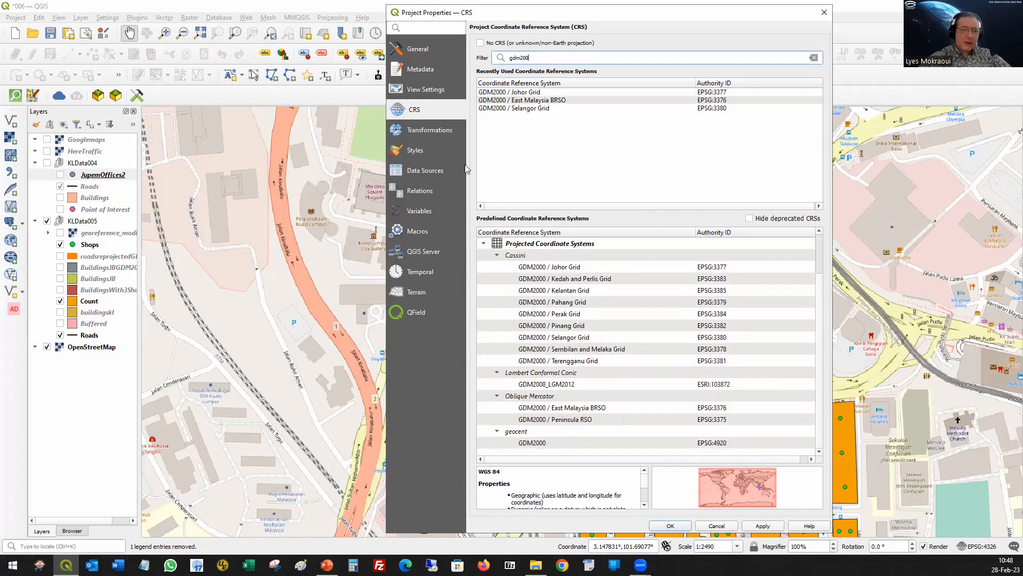
left_click(571, 270)
left_click(582, 279)
left_click(585, 292)
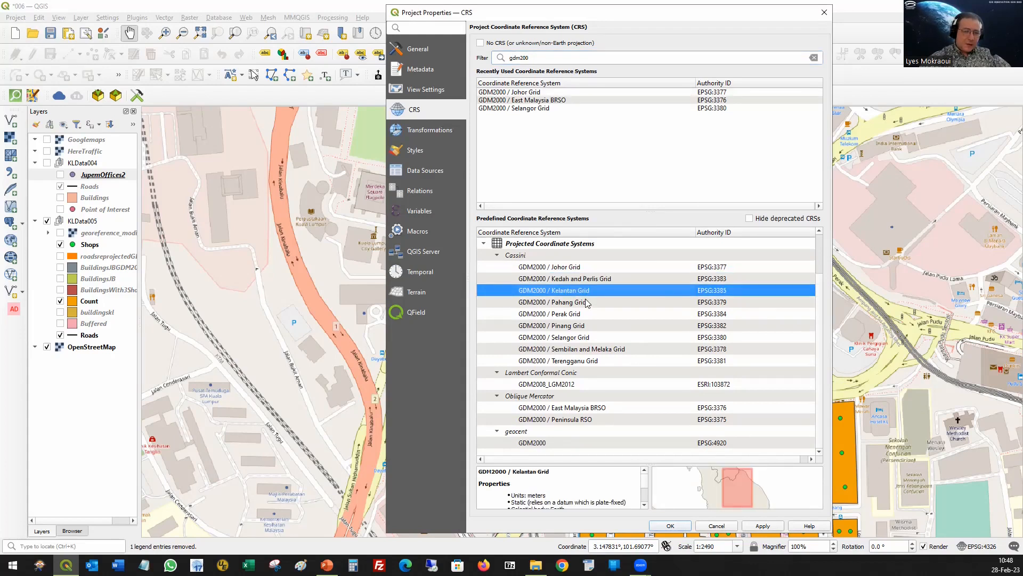
left_click(586, 302)
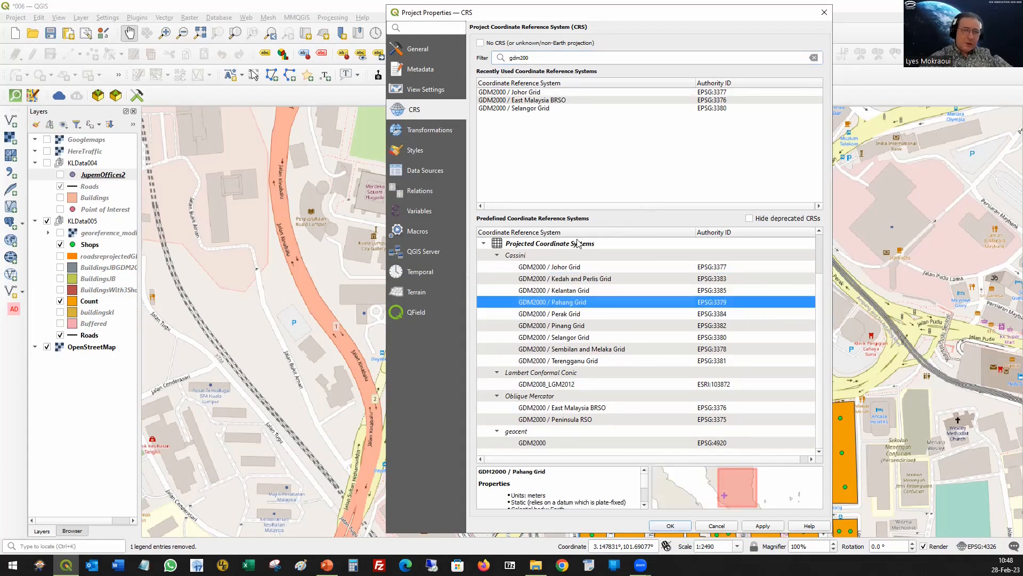
Step: Filter the coordinate reference systems by "cassini" and look through the predefined Cassini projections
double_click(540, 62)
type("cassini")
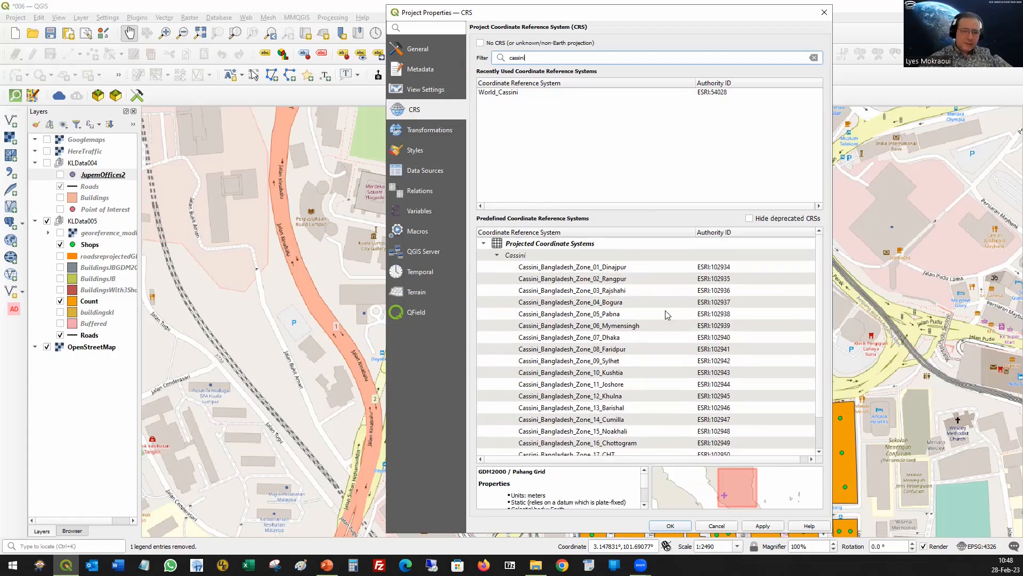
scroll(665, 314, "down", 1)
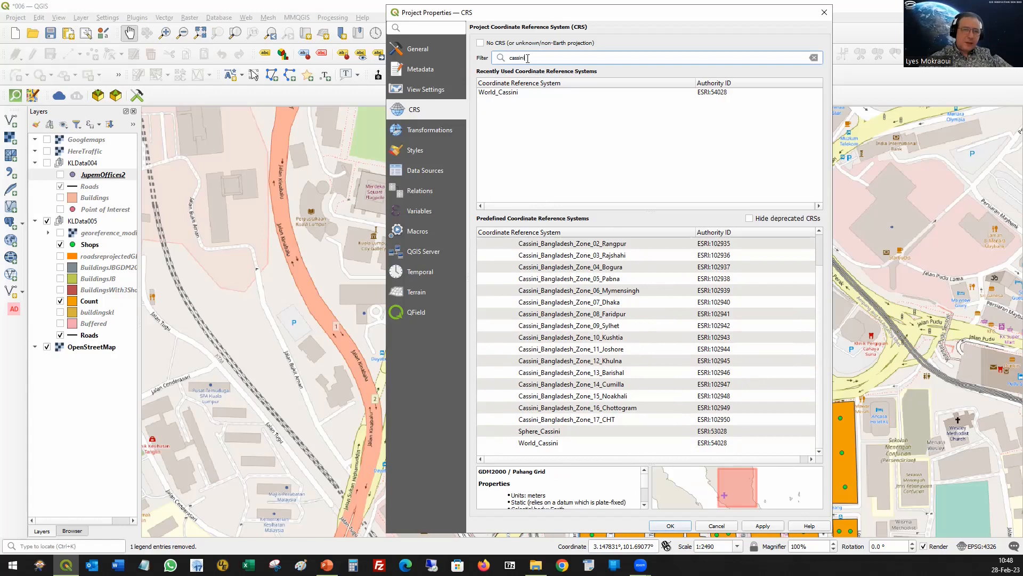
Step: Replace the coordinate reference system filter with "gdm2000"
left_click_drag(509, 58, 521, 58)
type("gdm")
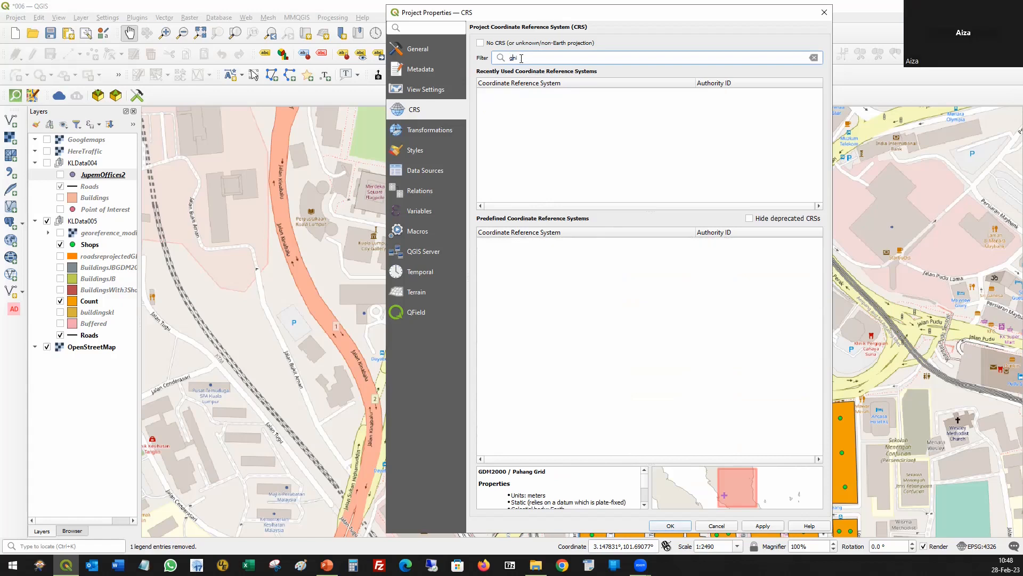
type("200")
key("Delete")
key("Delete")
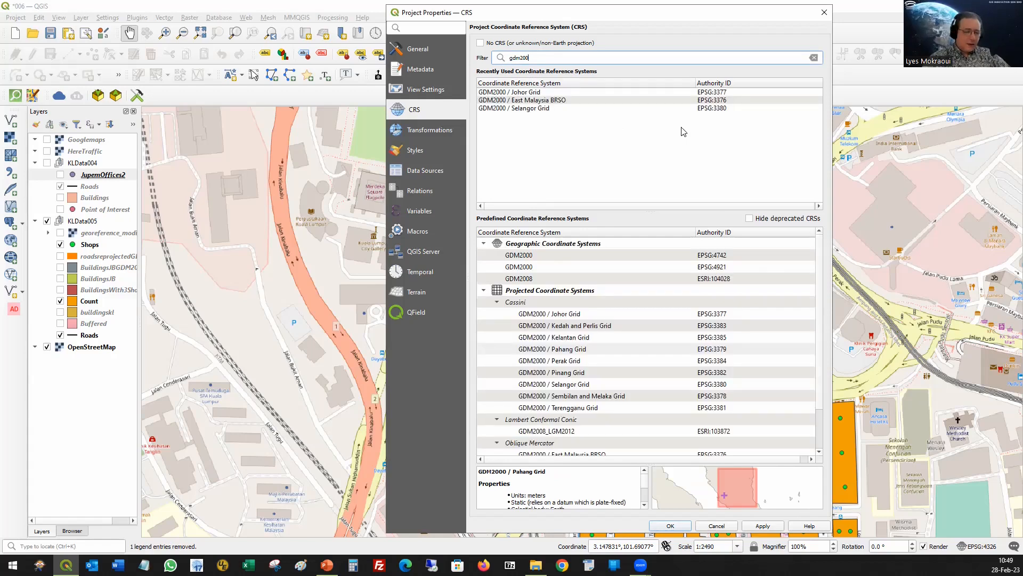
type("0")
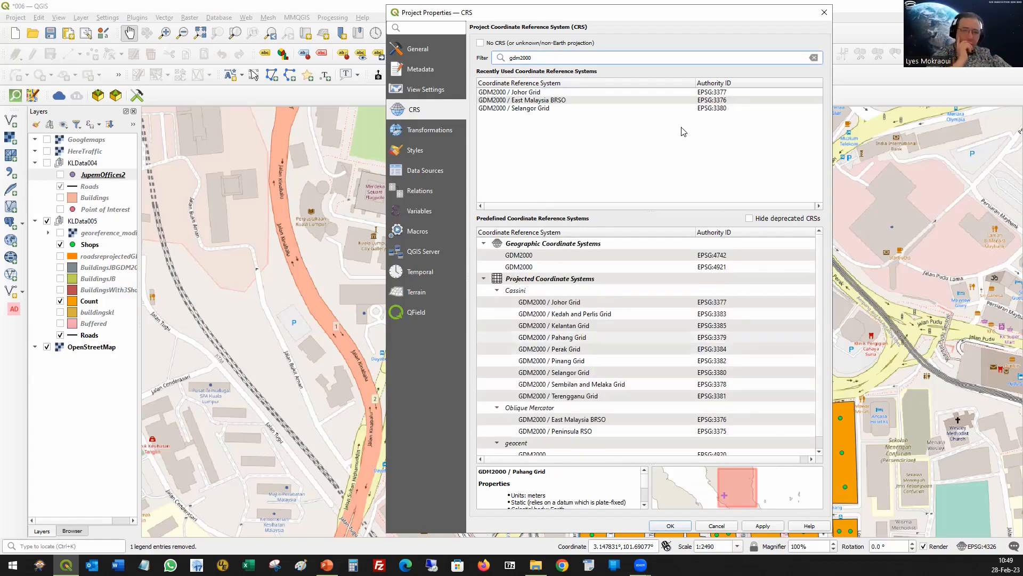
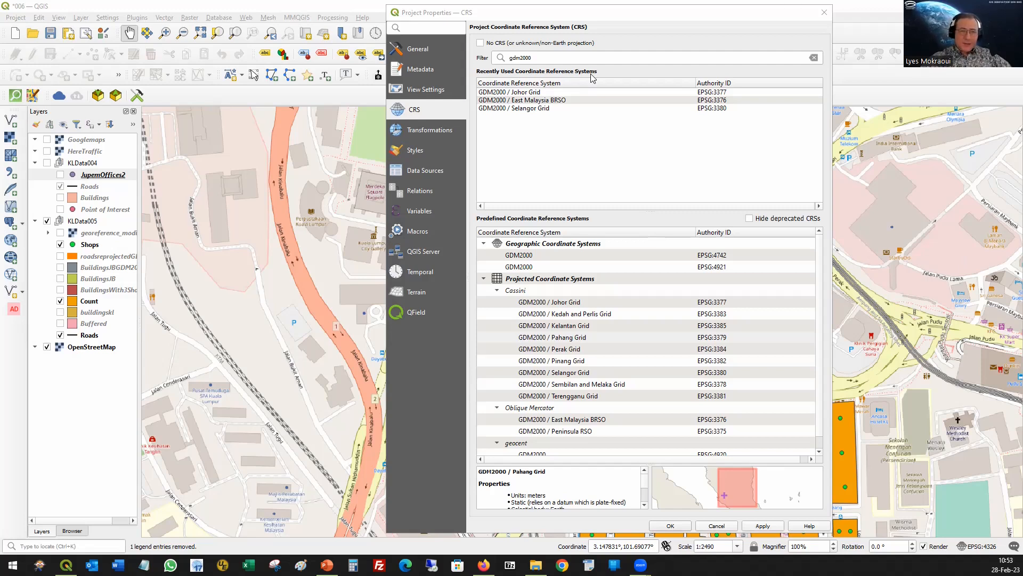
Step: Dismiss the project CRS settings without changes, and reopen them briefly to review the recently used coordinate reference systems
left_click_drag(709, 17, 573, 8)
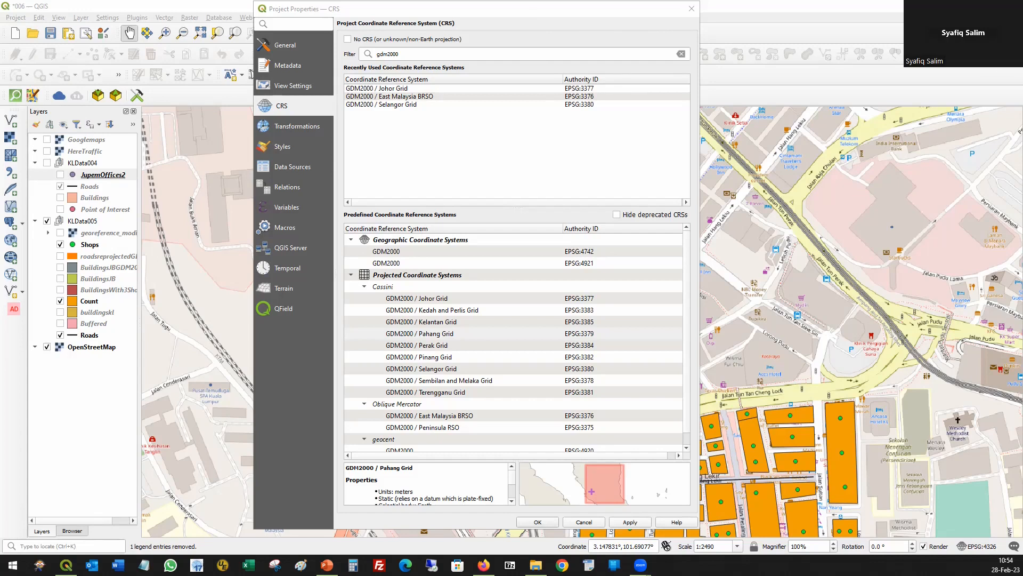
left_click(583, 522)
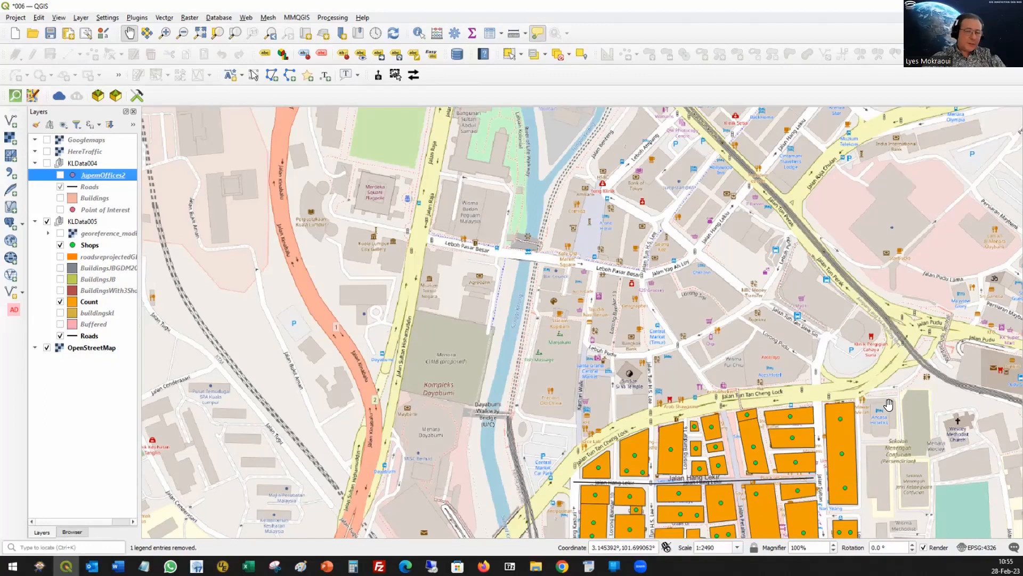
left_click(975, 548)
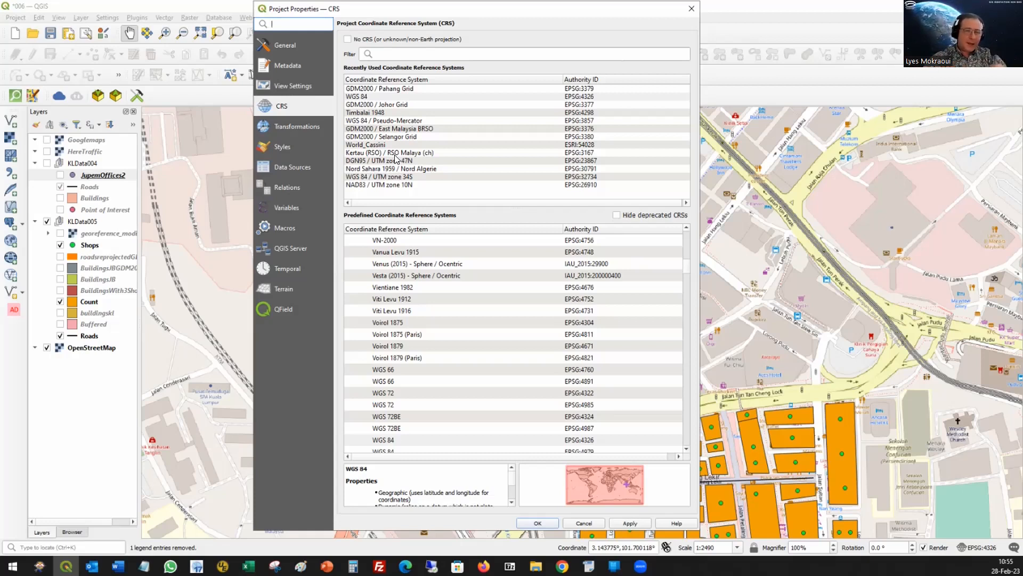
left_click(599, 524)
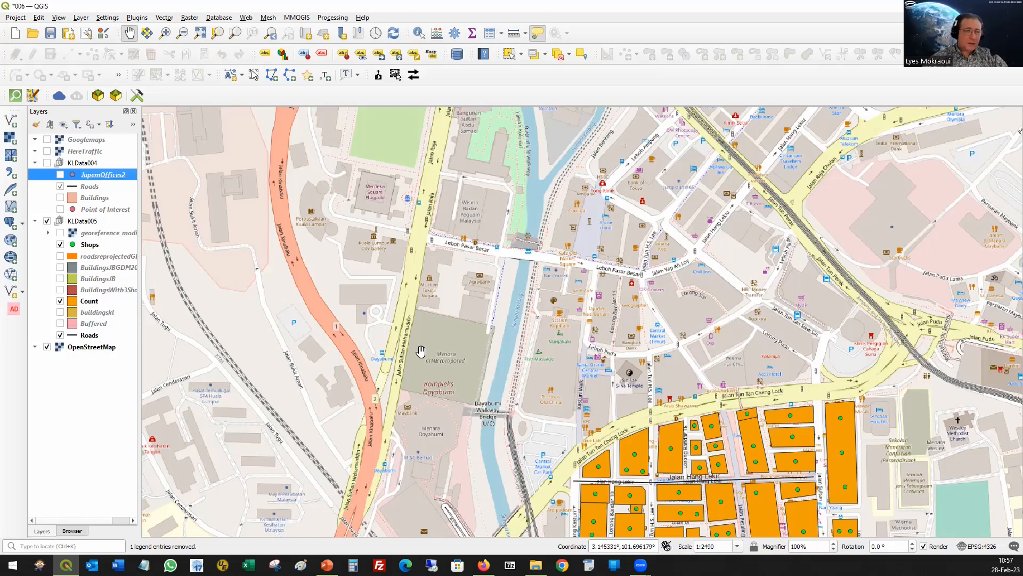
Step: Search the Processing Toolbox for "crs" and open the vector Assign projection tool for the JupemOffices2 layer
left_click(335, 18)
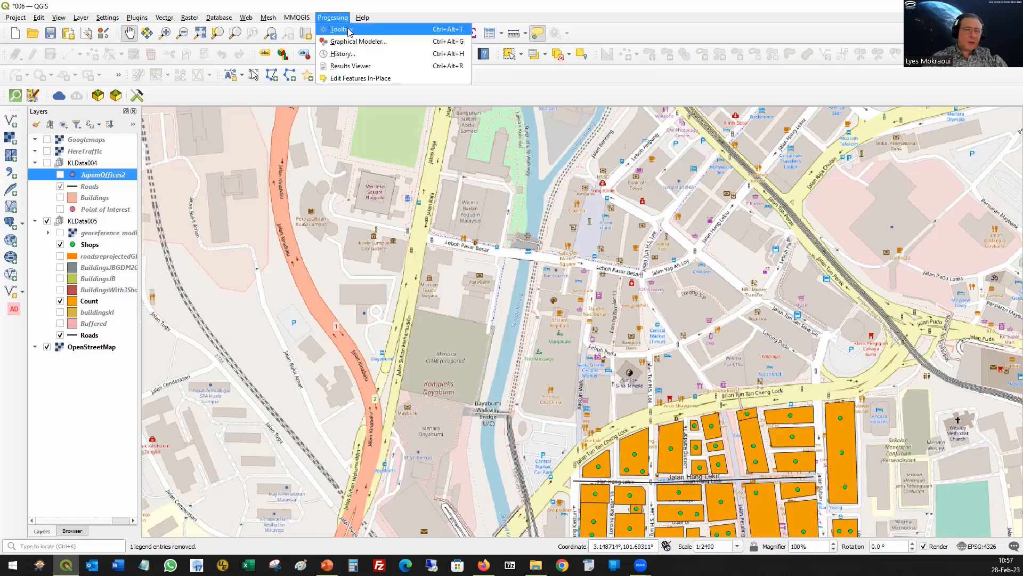
left_click(349, 31)
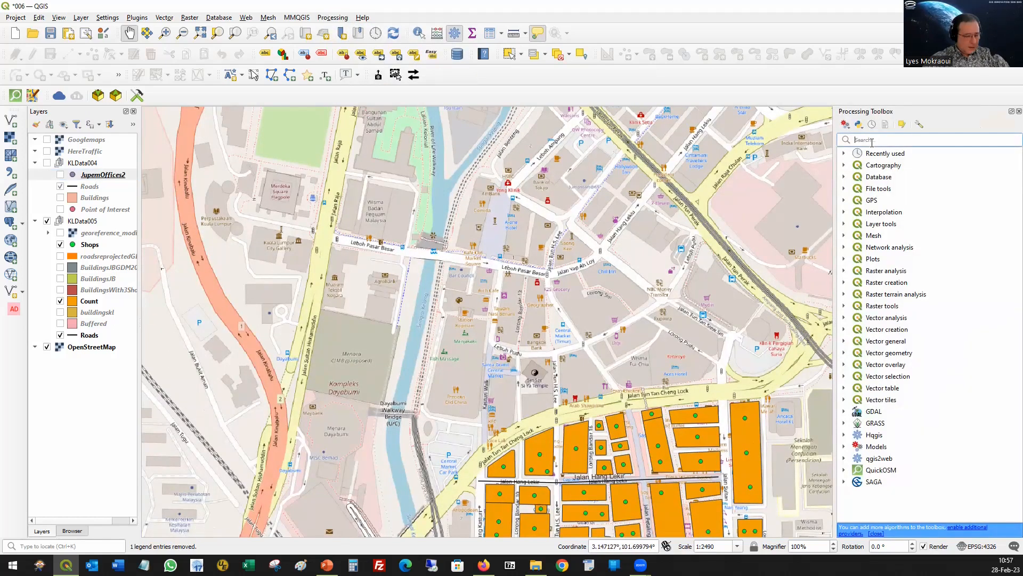
type("crs")
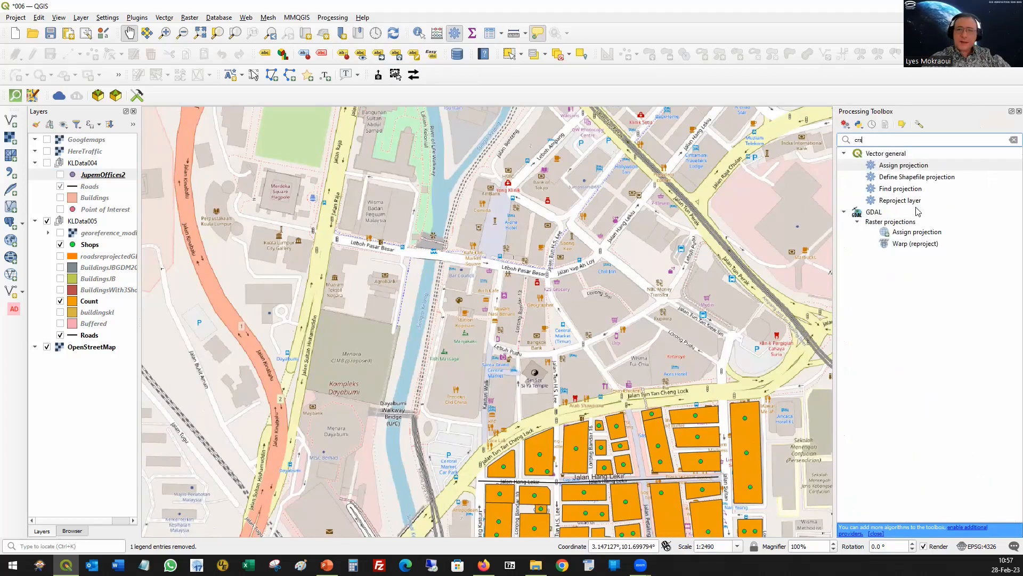
left_click(902, 166)
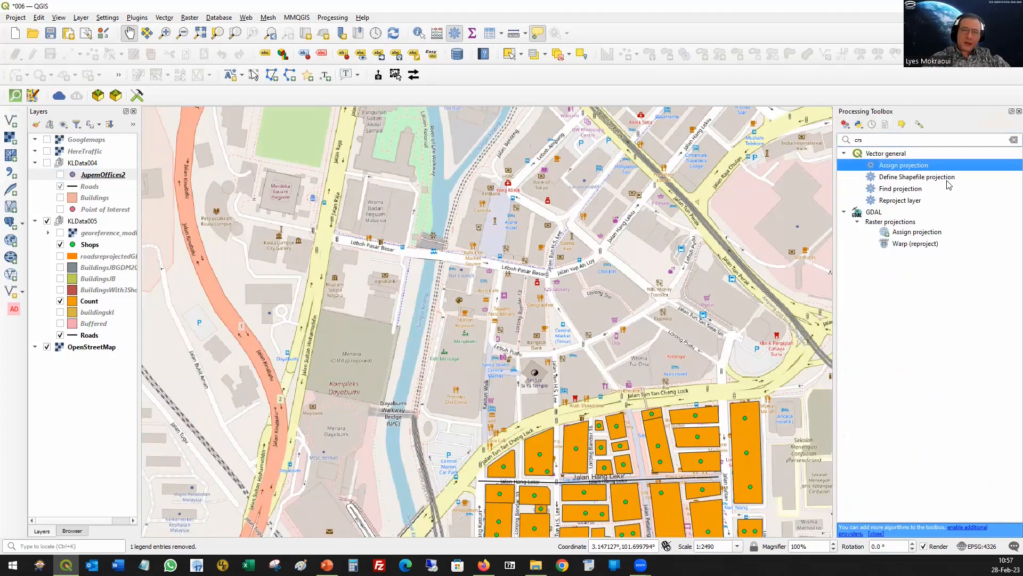
double_click(909, 168)
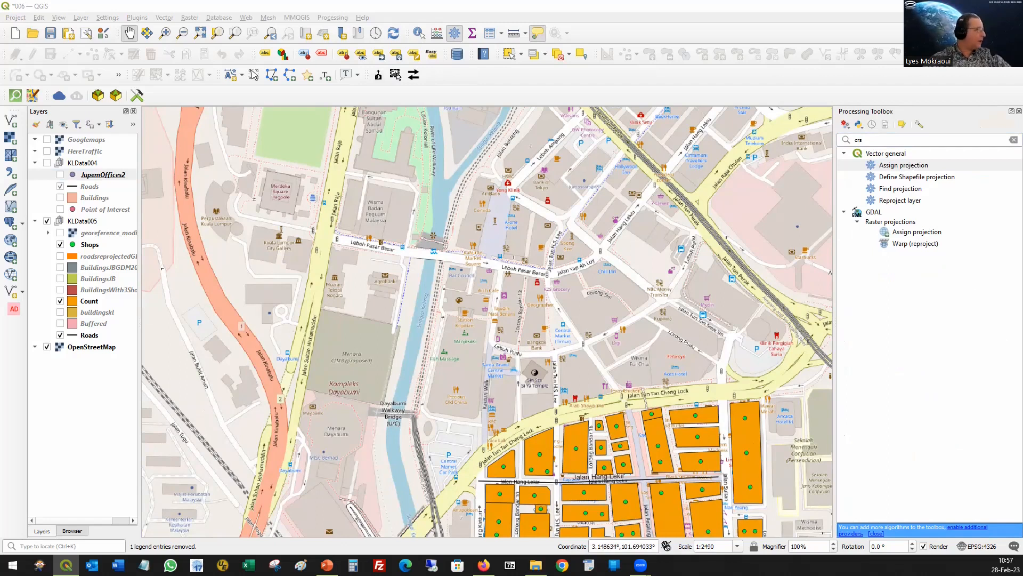
left_click_drag(403, 118, 426, 123)
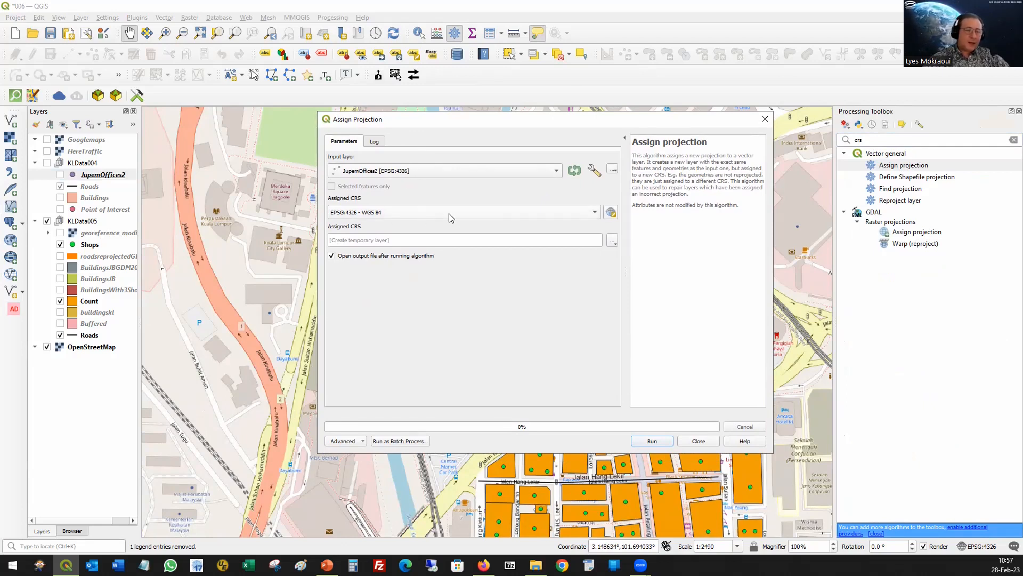
mouse_move(450, 218)
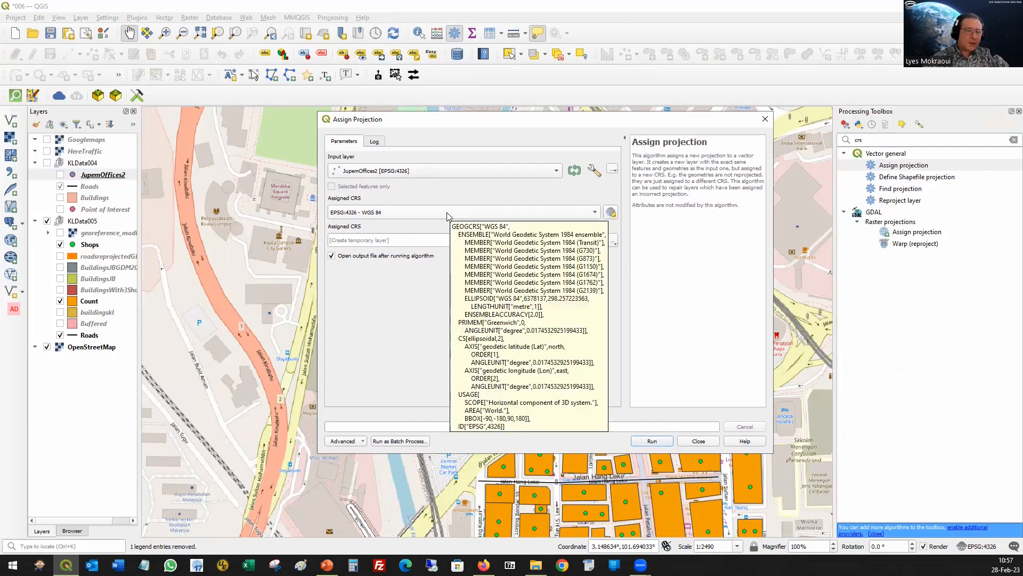
left_click(384, 240)
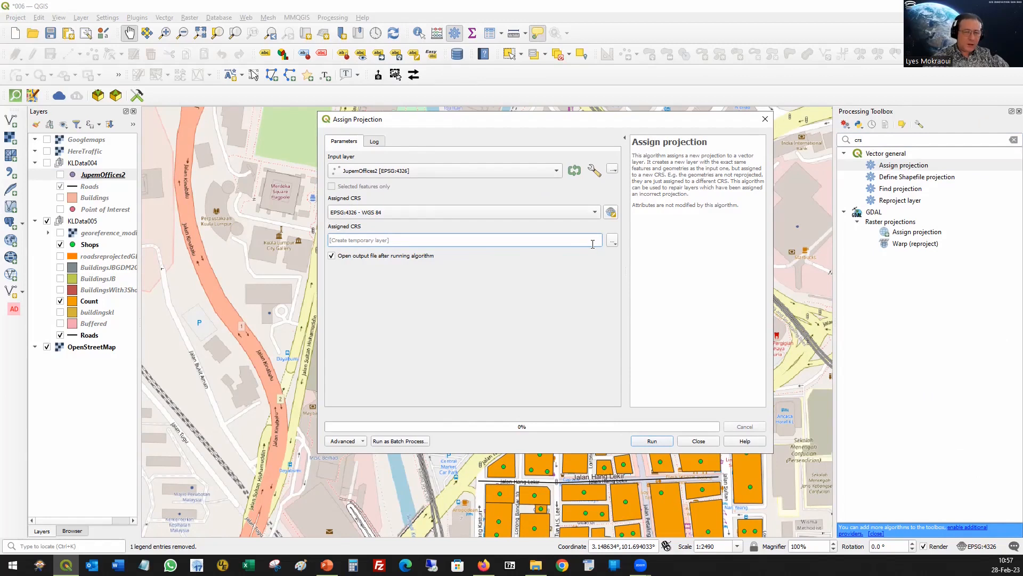
type("kert")
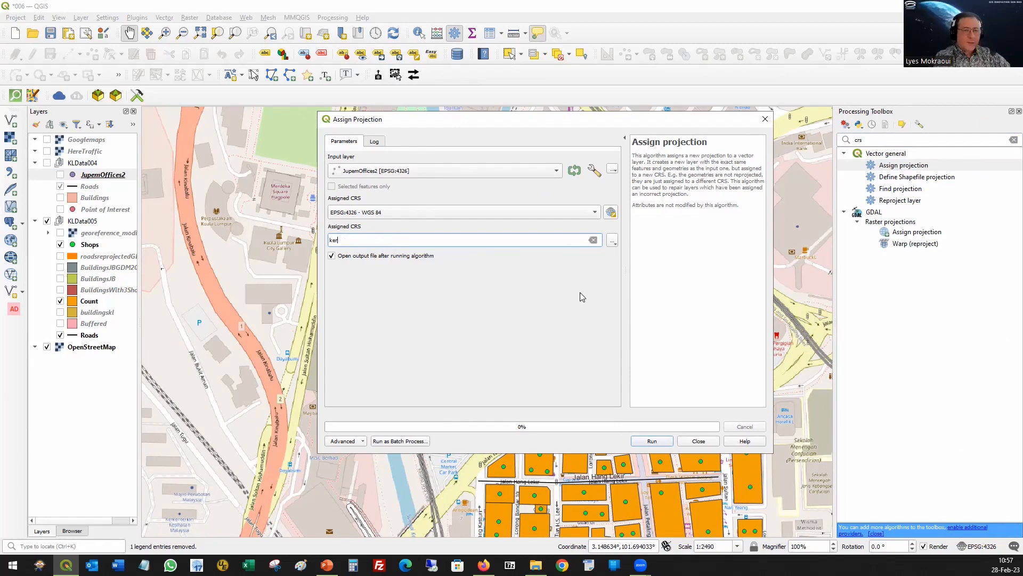
left_click(611, 243)
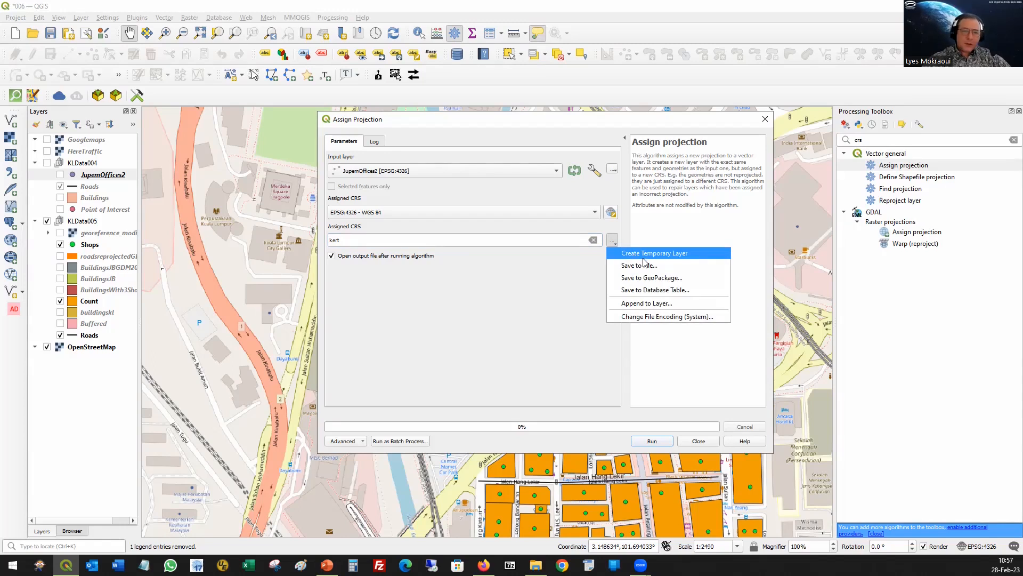
left_click(544, 312)
key("shift+Tab")
key("BackSpace")
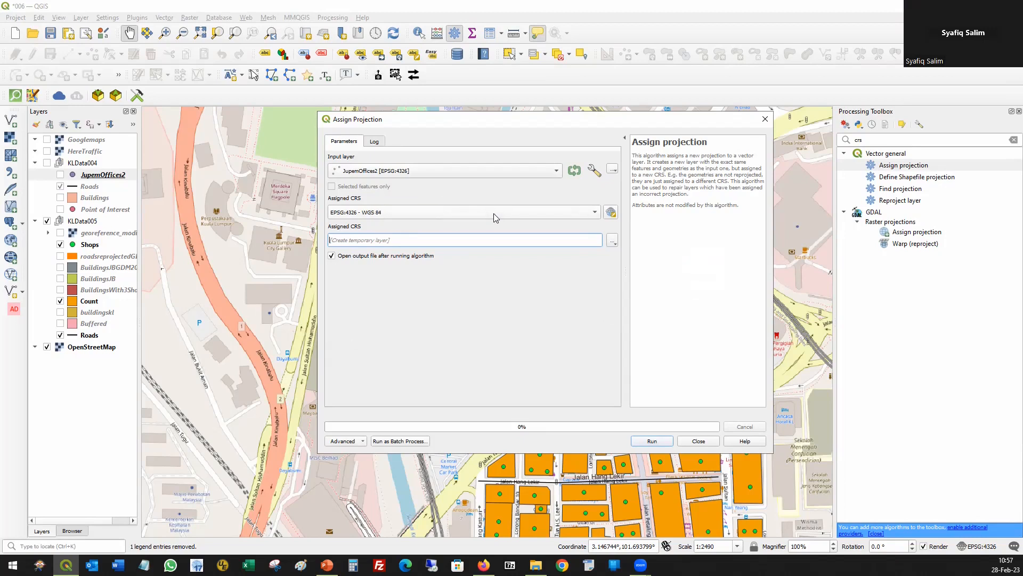
Step: Choose EPSG:3167 - Kertau (RSO) / RSO Malaya (ch) as the assigned CRS for JupemOffices2, and close Assign Projection without running it
left_click(578, 213)
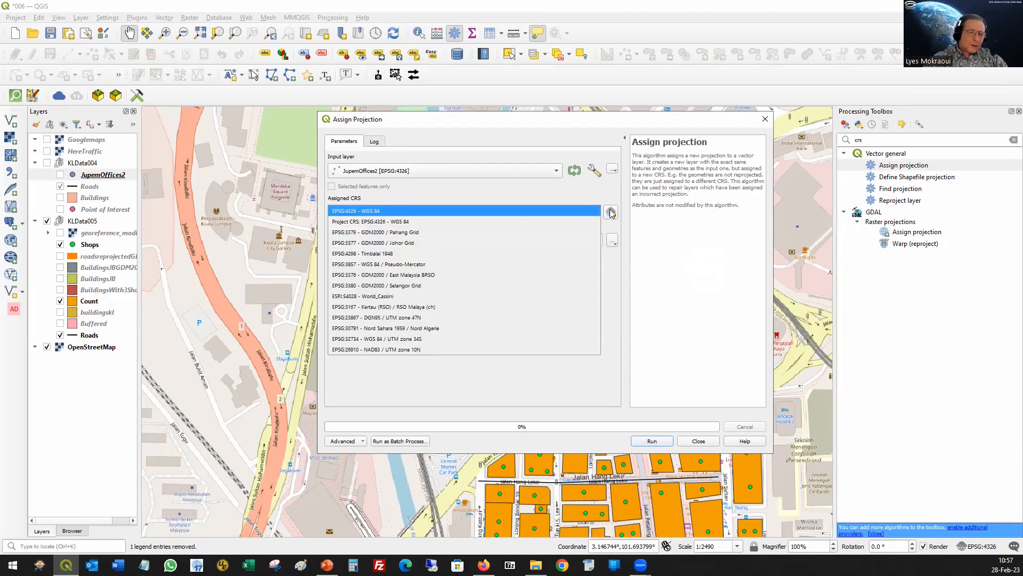
left_click(443, 307)
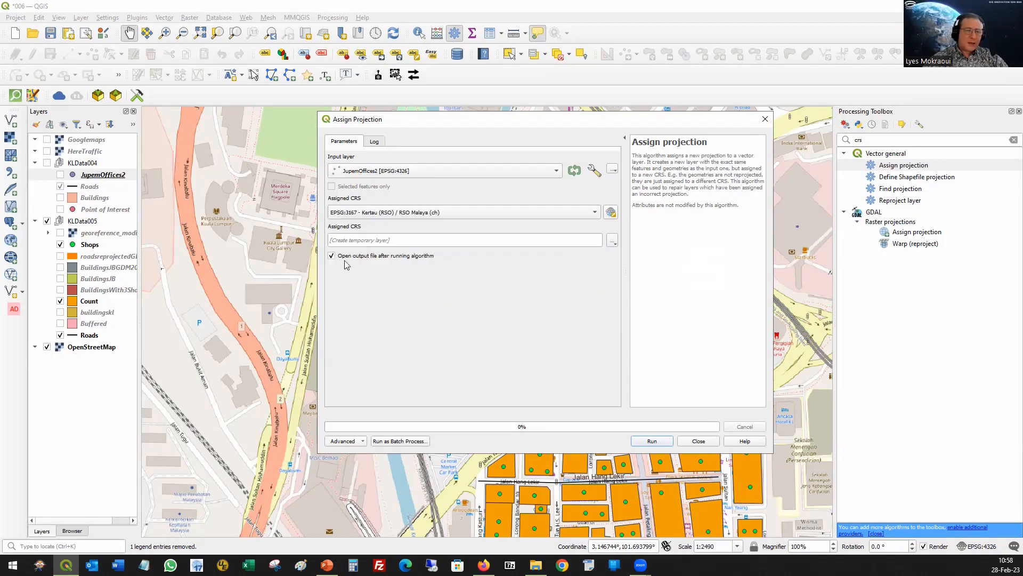
left_click(612, 241)
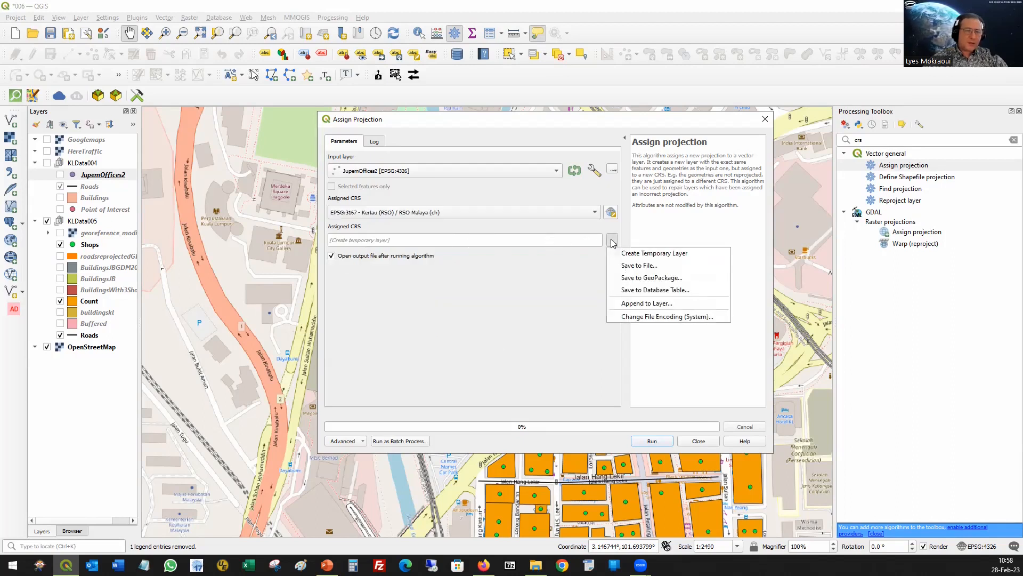
left_click(436, 310)
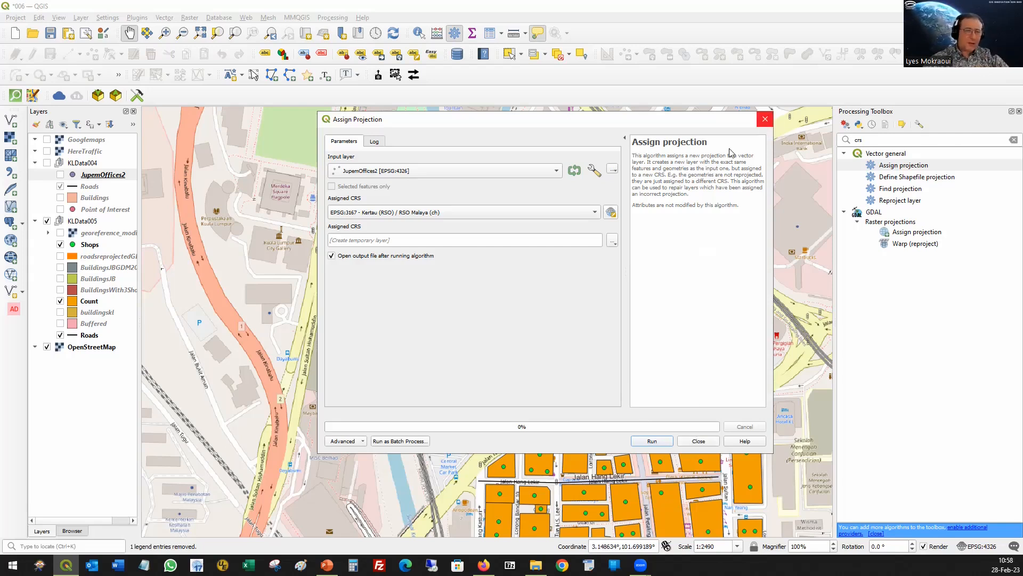
left_click_drag(380, 119, 342, 111)
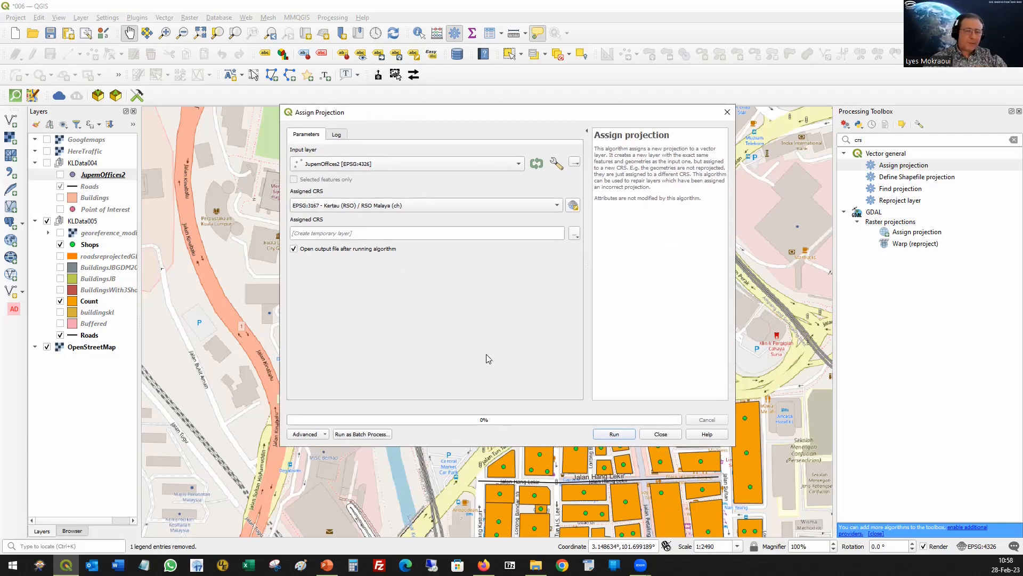
left_click(661, 435)
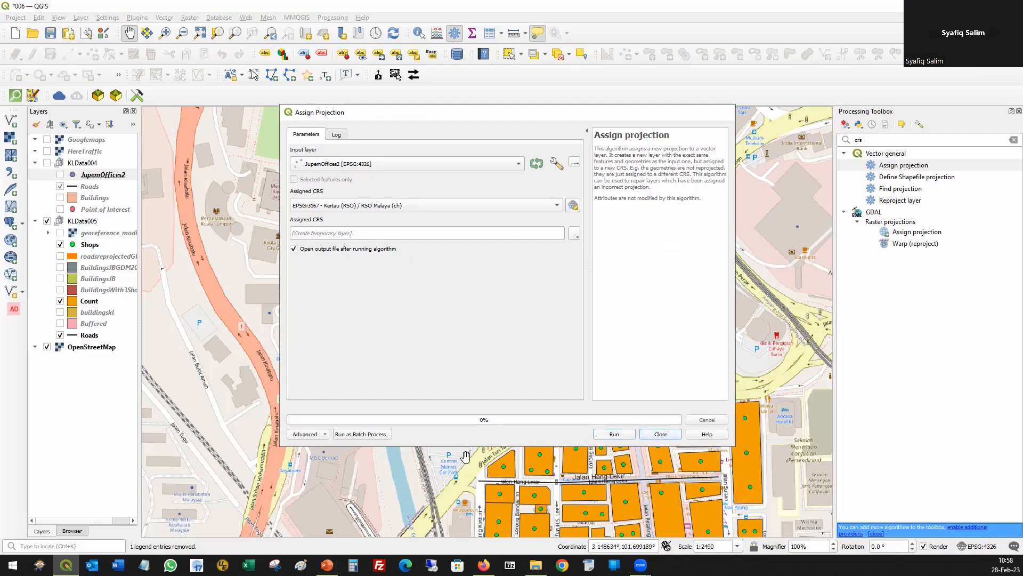